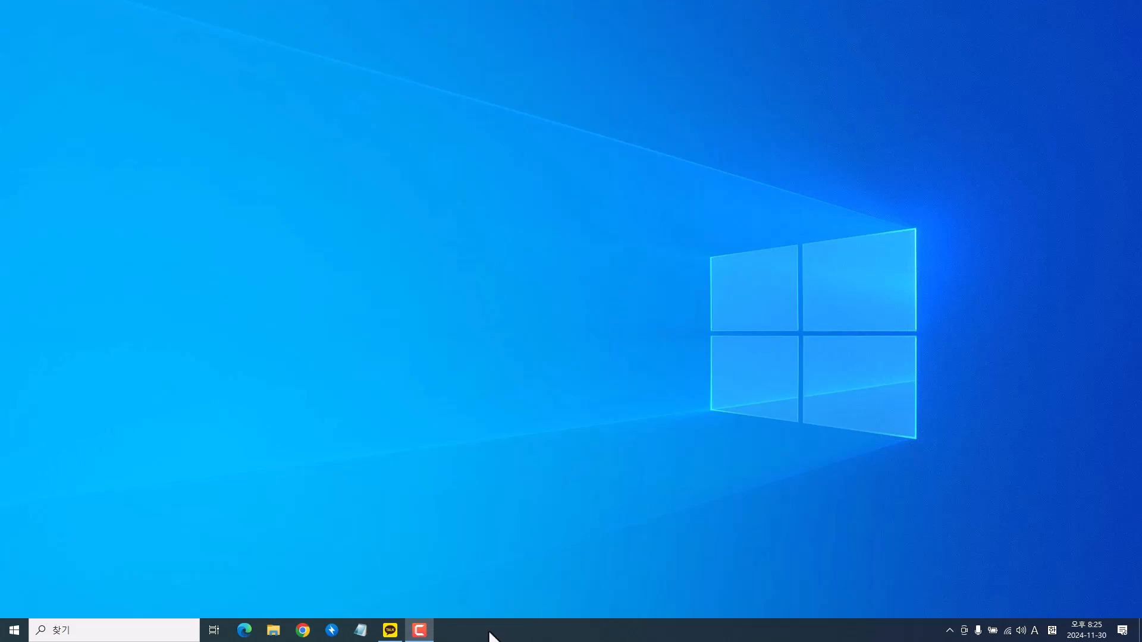
Start Chrome with the dark green profile and open the Leonardo AI site through a Google search for "leonardo ai"
{"action": "left_click", "coordinate": [303, 631]}
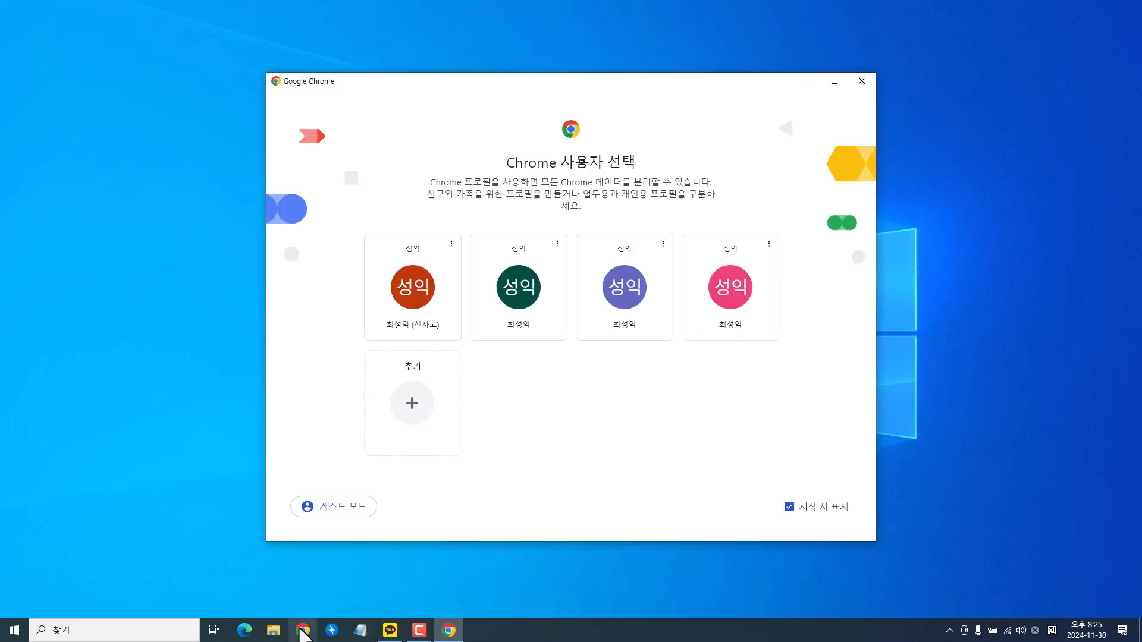
{"action": "left_click", "coordinate": [523, 297]}
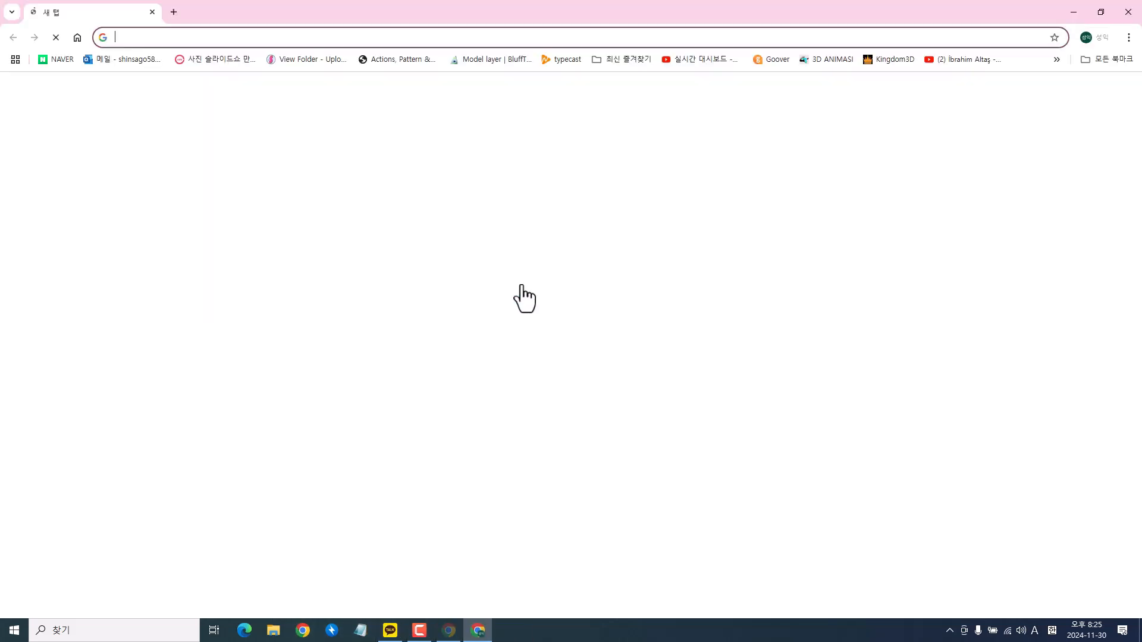
{"action": "left_click", "coordinate": [395, 244]}
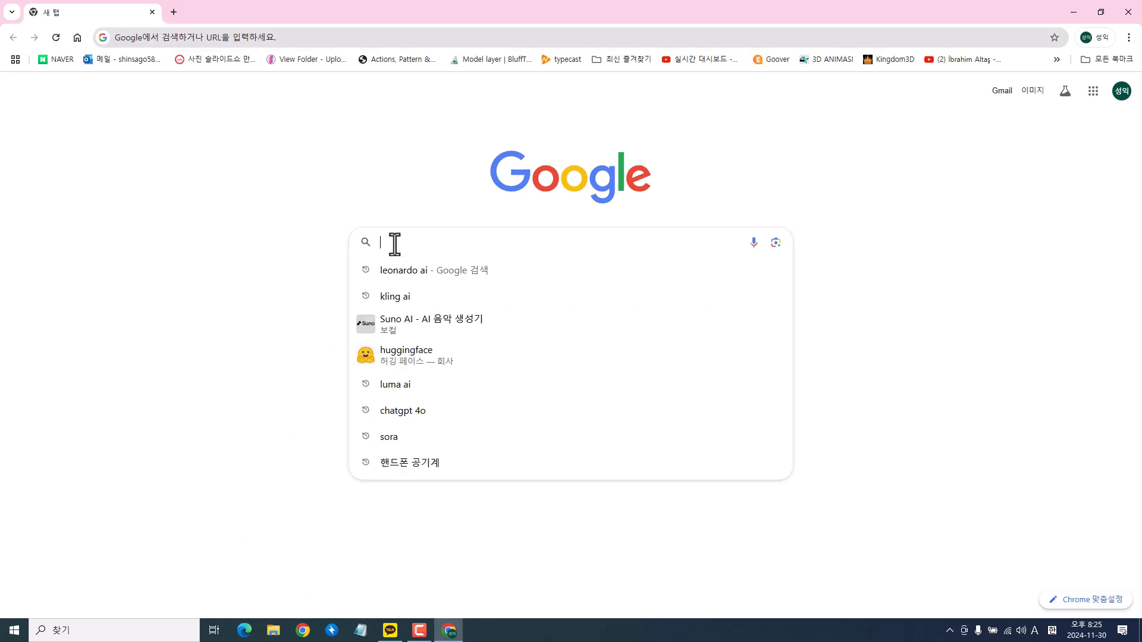
{"action": "left_click", "coordinate": [406, 276]}
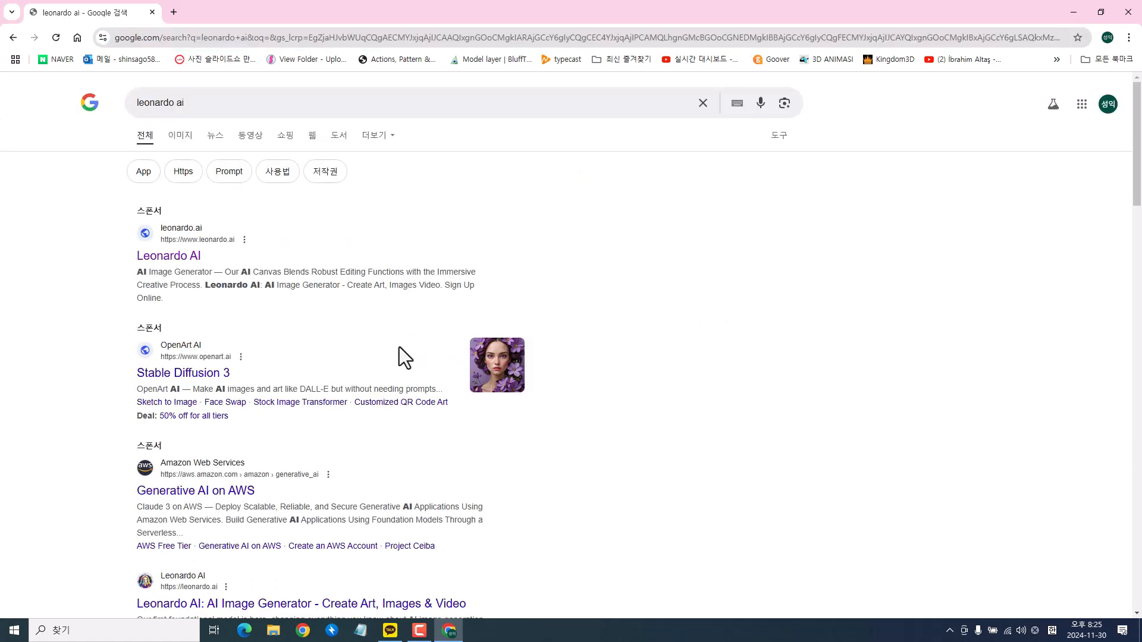
{"action": "left_click", "coordinate": [172, 259]}
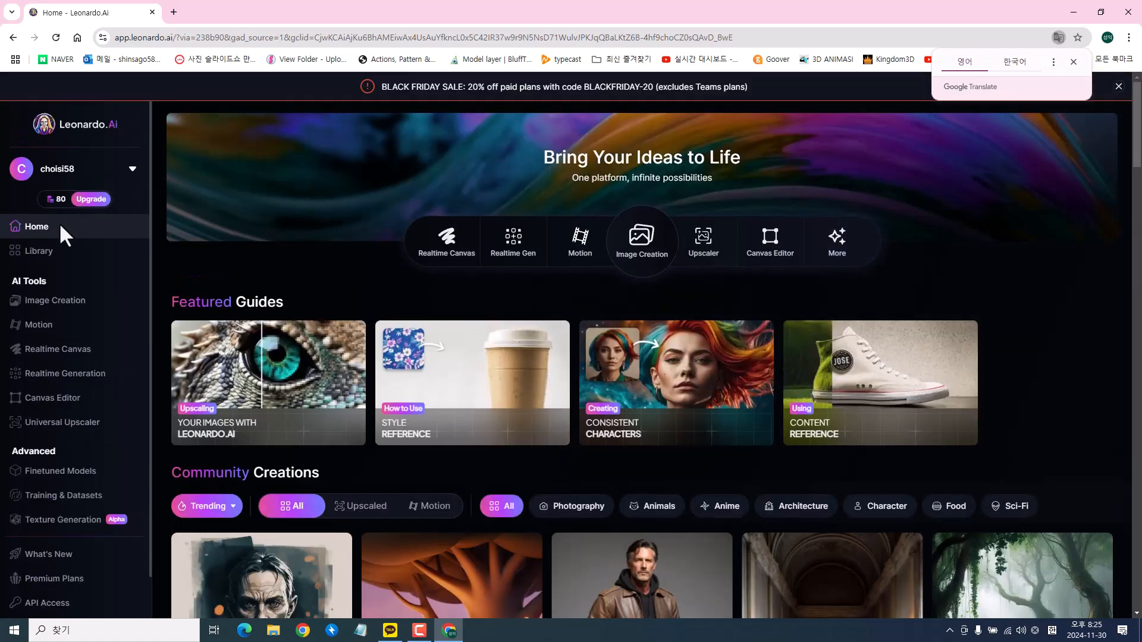
View the library of generated images, then open the Image Creation page and look over its platform presets
{"action": "left_click", "coordinate": [43, 253]}
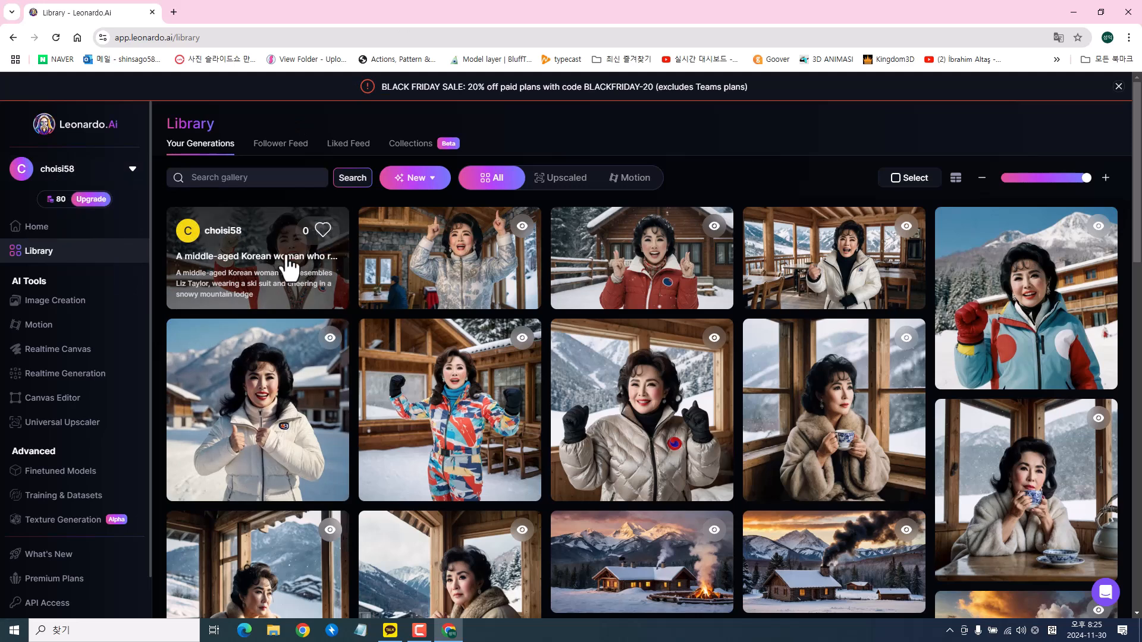
{"action": "left_click", "coordinate": [58, 303]}
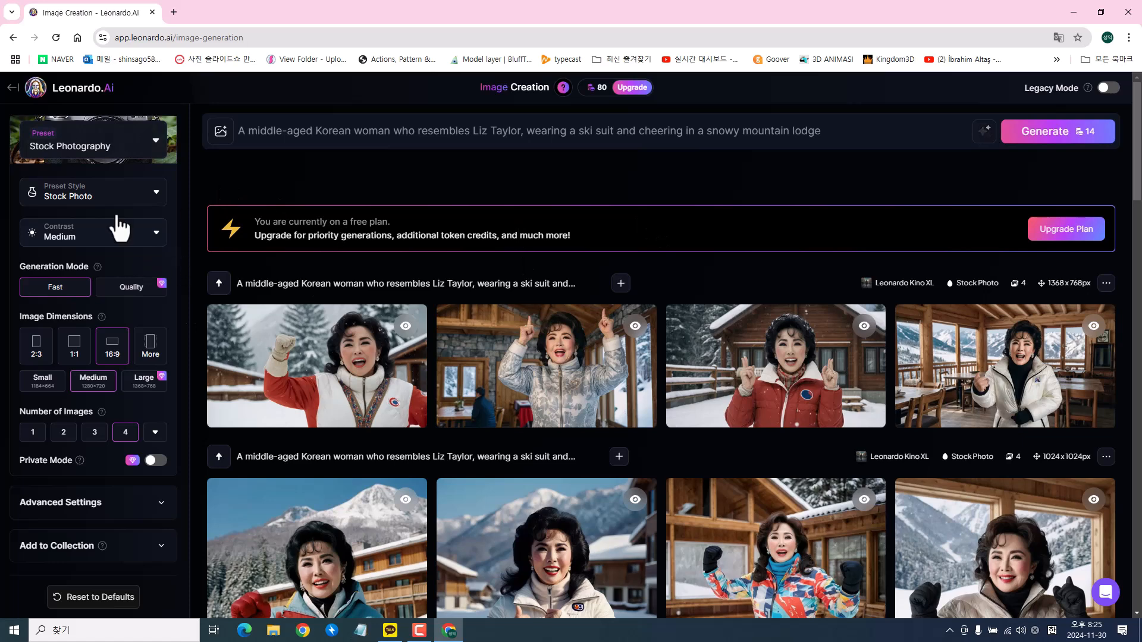
{"action": "left_click", "coordinate": [158, 150]}
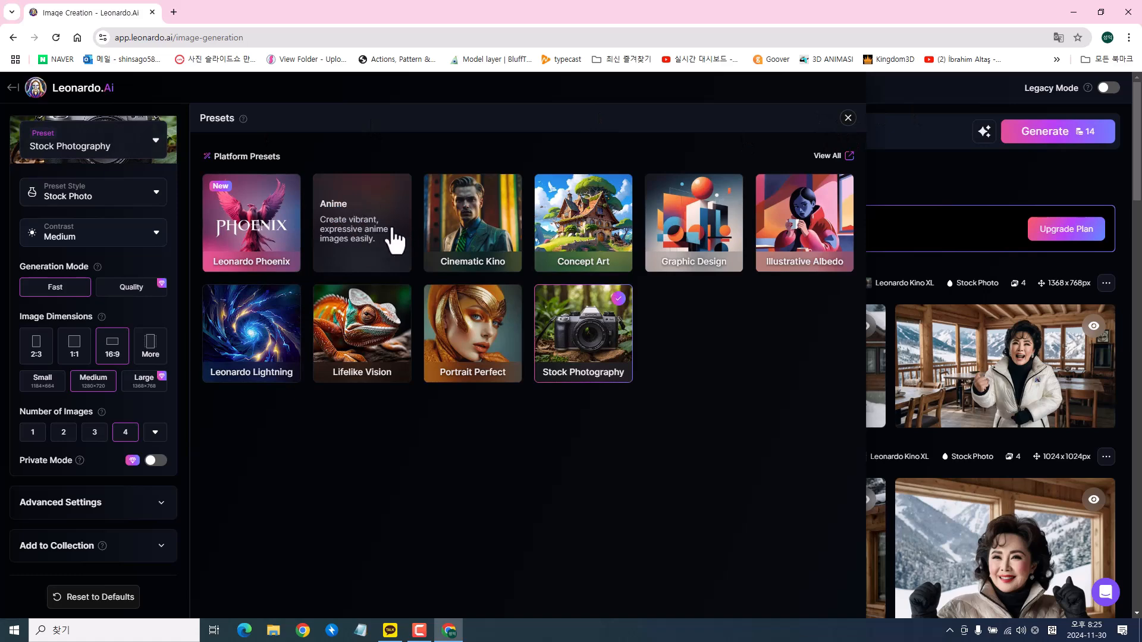
{"action": "left_click", "coordinate": [848, 118]}
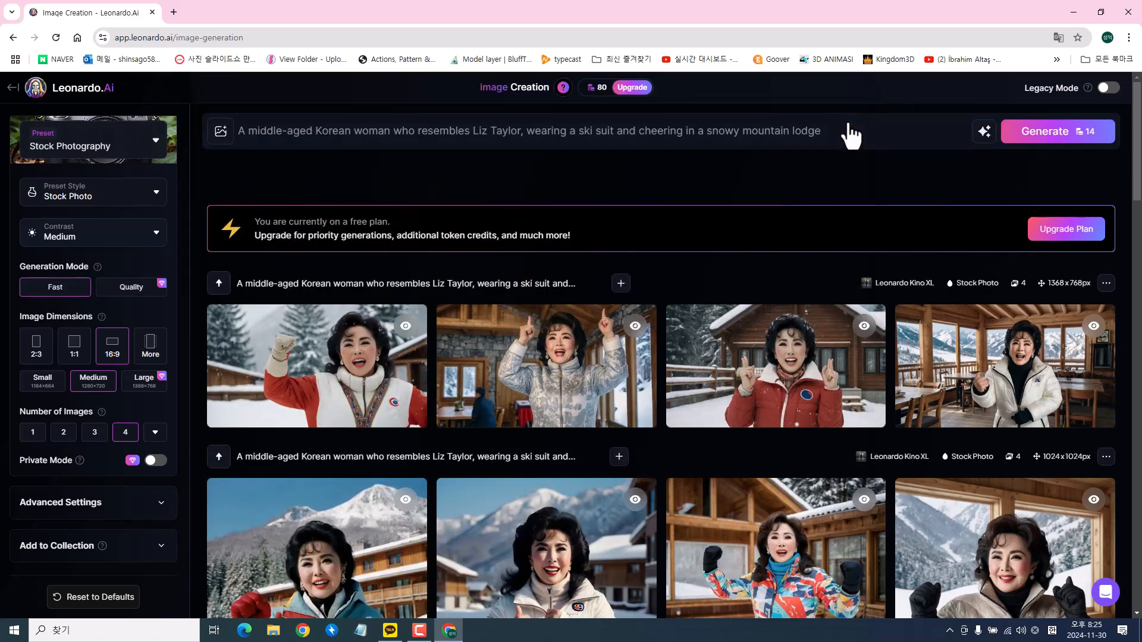
{"action": "left_click", "coordinate": [237, 130]}
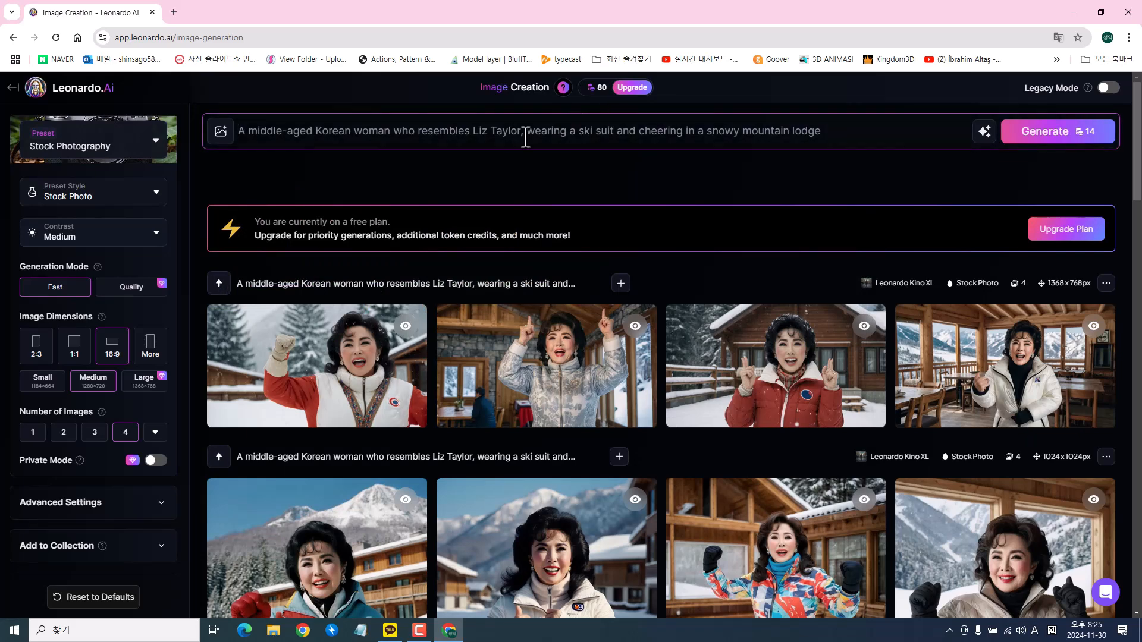
Open Google Translate in a new browser tab from the Google apps list
{"action": "left_click", "coordinate": [174, 11]}
{"action": "left_click", "coordinate": [1093, 92]}
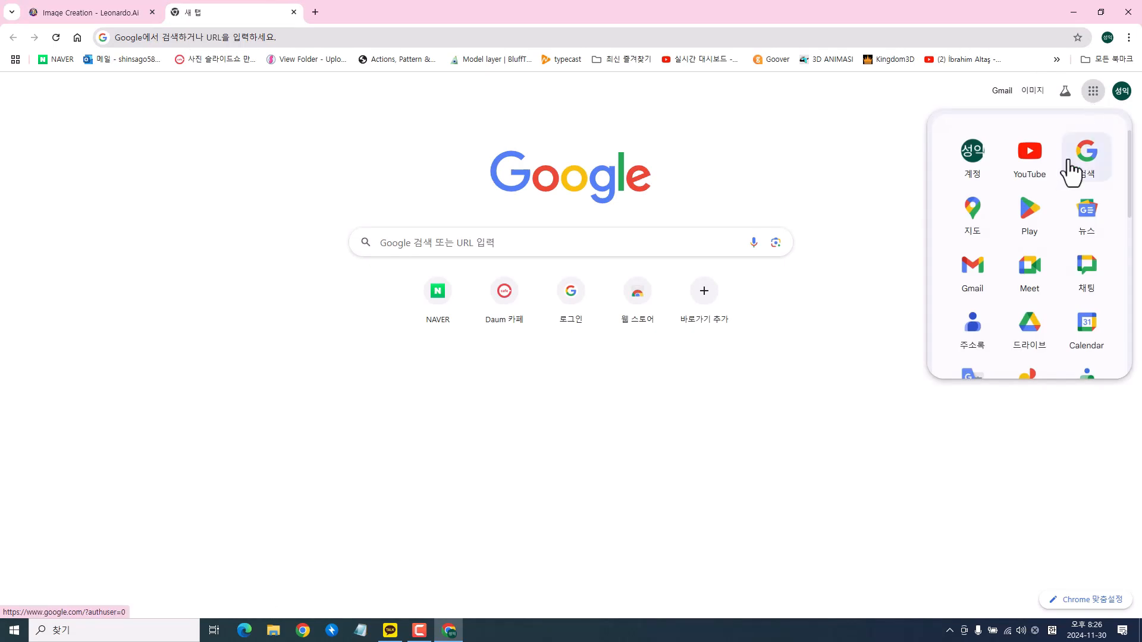
{"action": "scroll", "coordinate": [991, 307], "scroll_direction": "down", "scroll_amount": 3}
{"action": "left_click", "coordinate": [973, 208]}
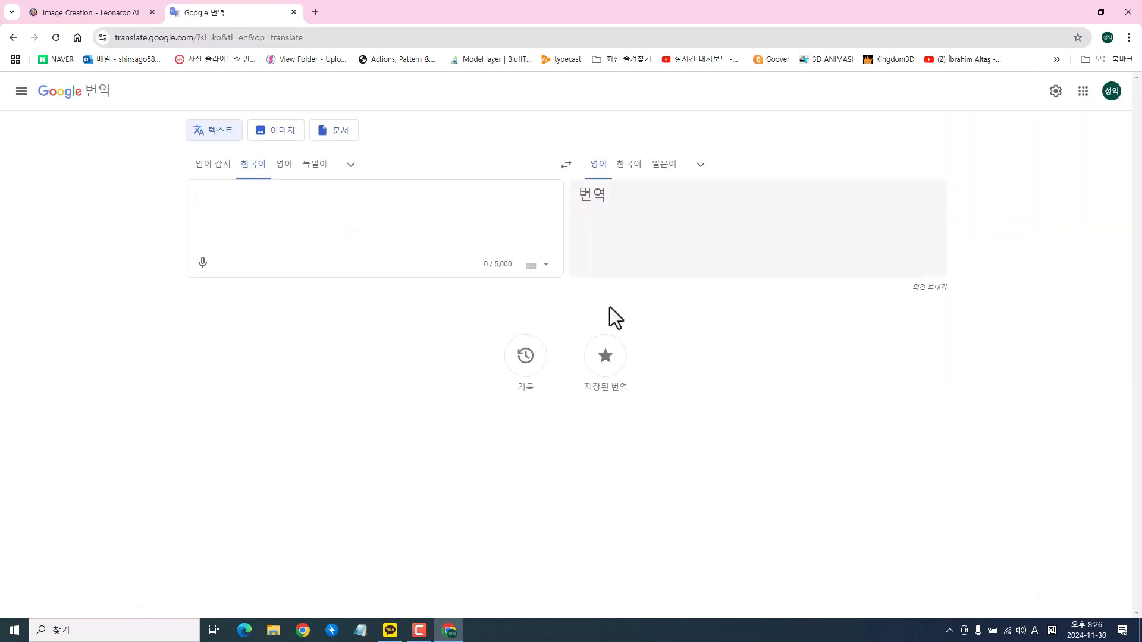
Translate "흰눈이 내린 산장에 서서 스키복을 입고 만세를 부르고 있는 리즈테일러를 닮은 중년의 한국여자" from Korean into English and copy the translation
{"action": "type", "text": "g"}
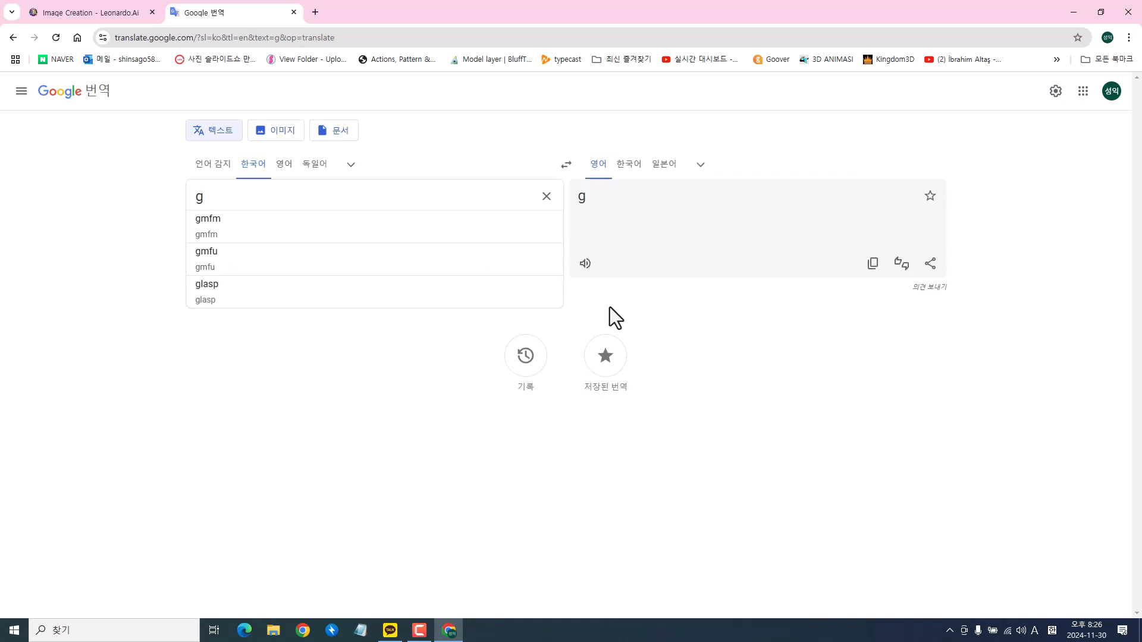
{"action": "key", "text": "BackSpace"}
{"action": "key", "text": "Hangul"}
{"action": "type", "text": "흰"}
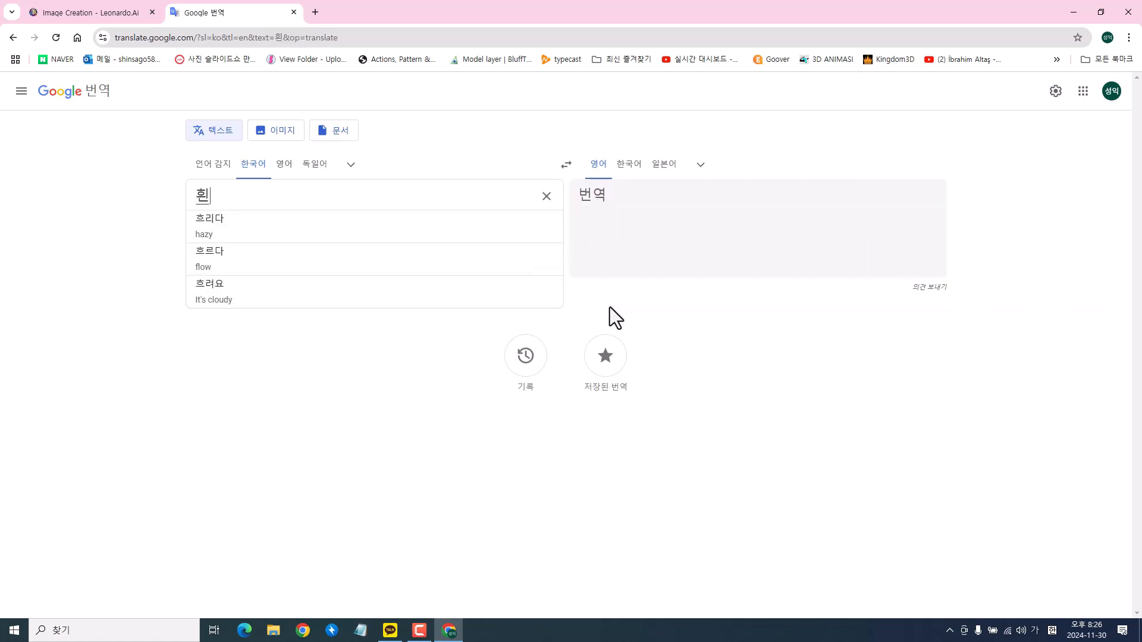
{"action": "type", "text": "눈이 내린 "}
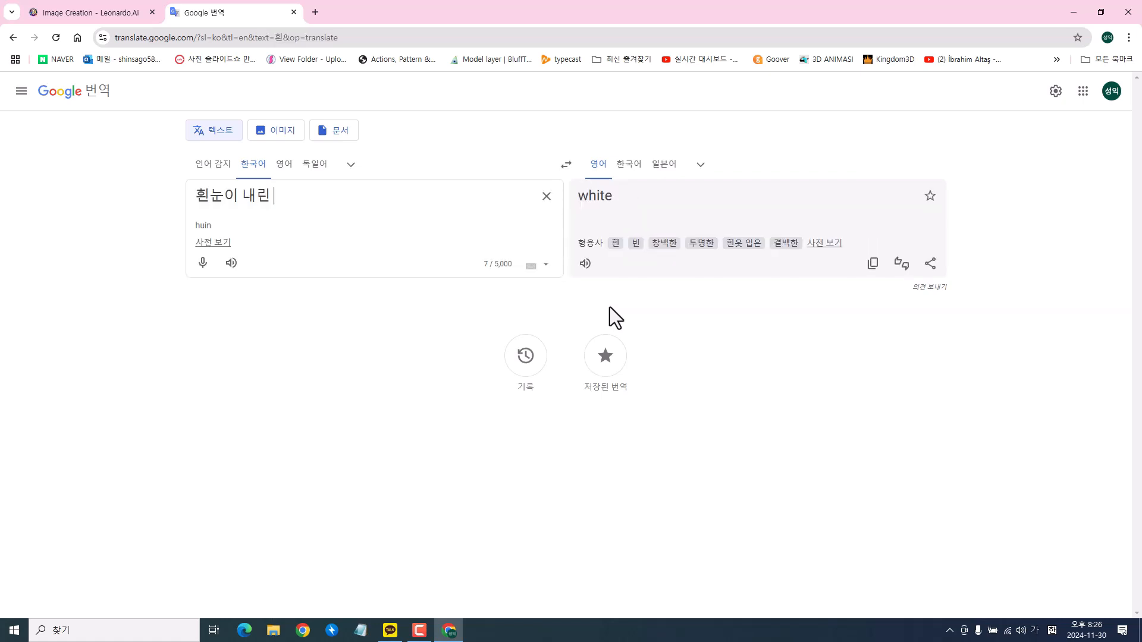
{"action": "type", "text": "산장에"}
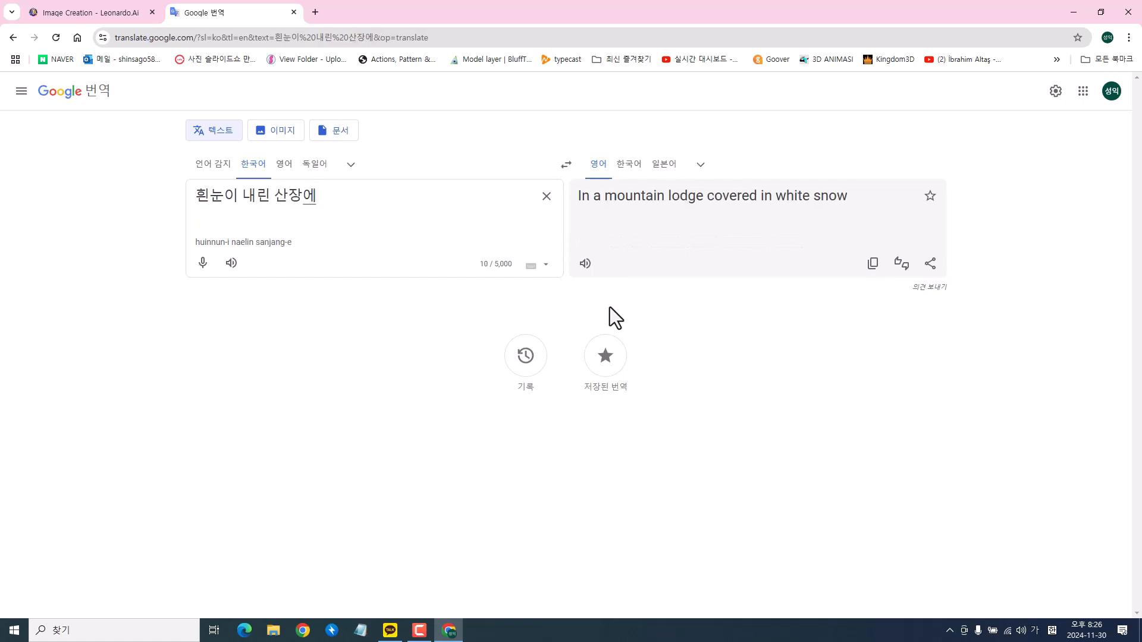
{"action": "type", "text": " 서서 스키복"}
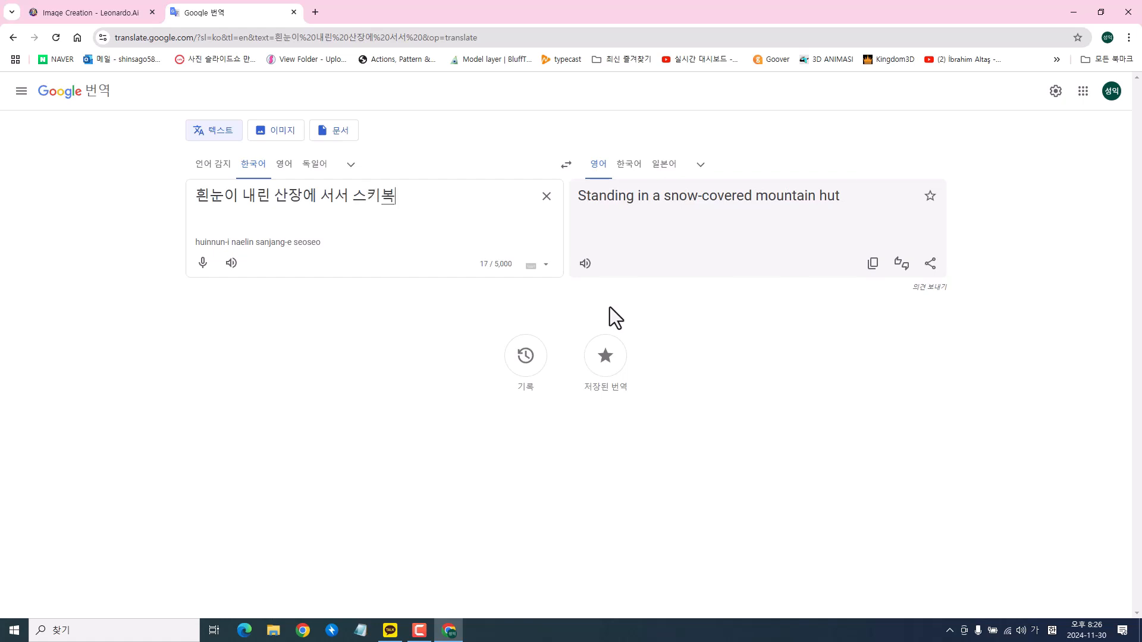
{"action": "type", "text": "을 입고"}
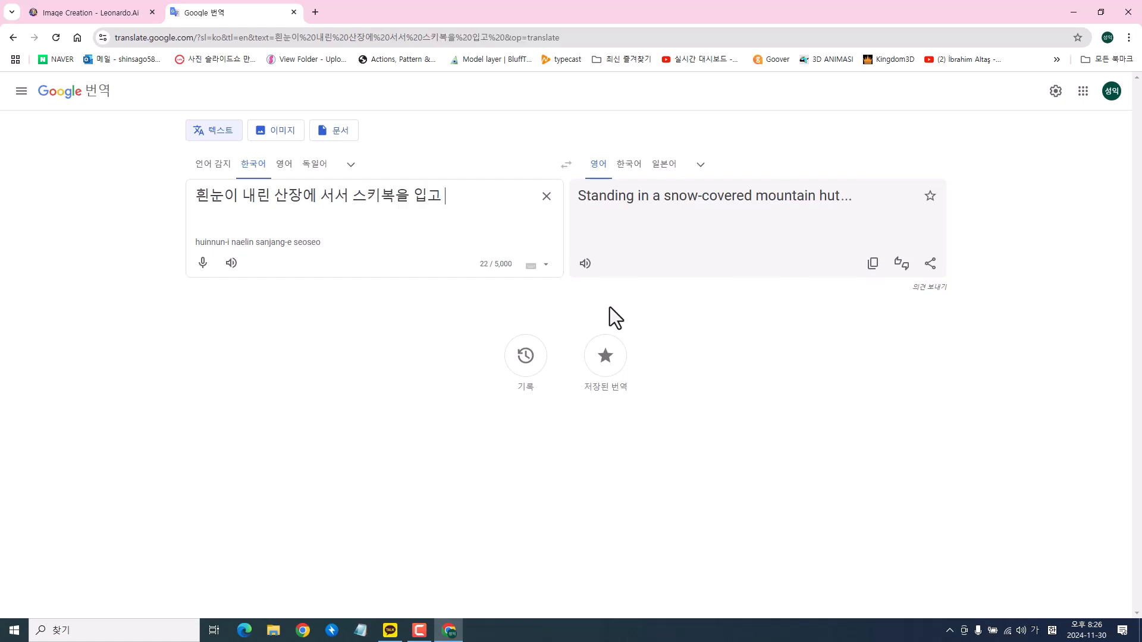
{"action": "type", "text": " 만세를 불르고 있는 "}
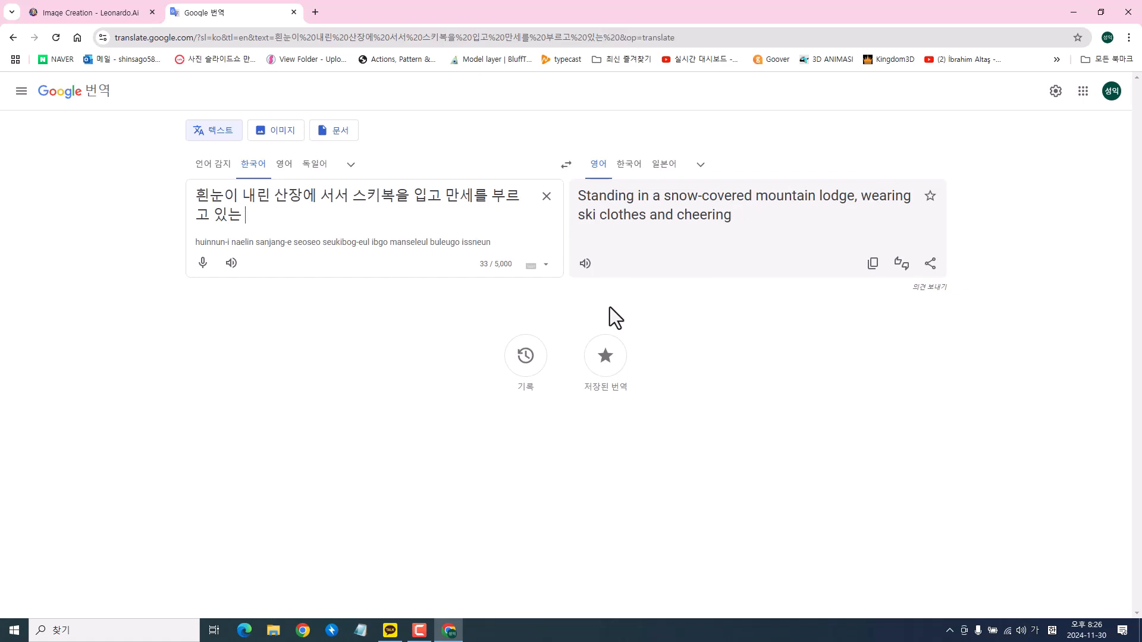
{"action": "type", "text": "리즈테일러"}
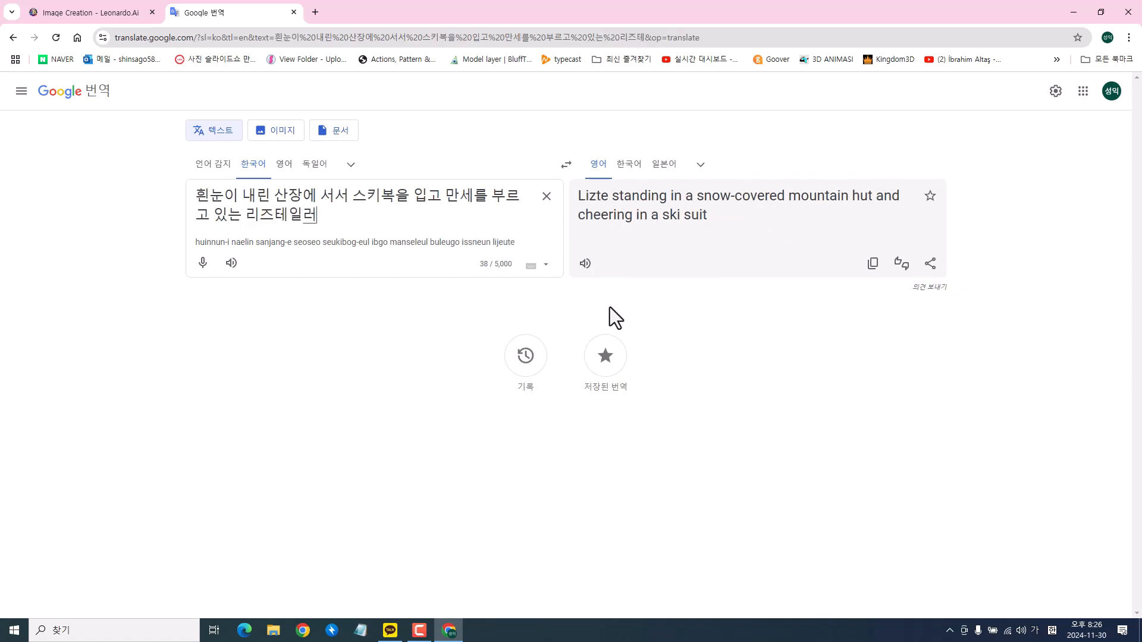
{"action": "type", "text": "를 달"}
{"action": "type", "text": "은 중년"}
{"action": "type", "text": "의 "}
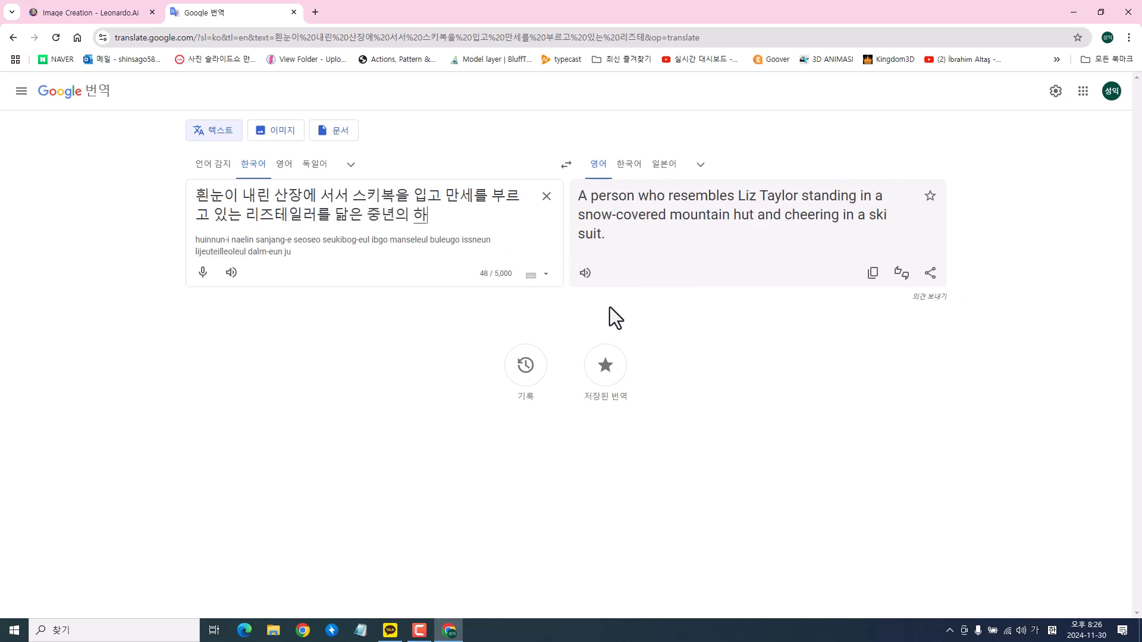
{"action": "type", "text": "한국여자"}
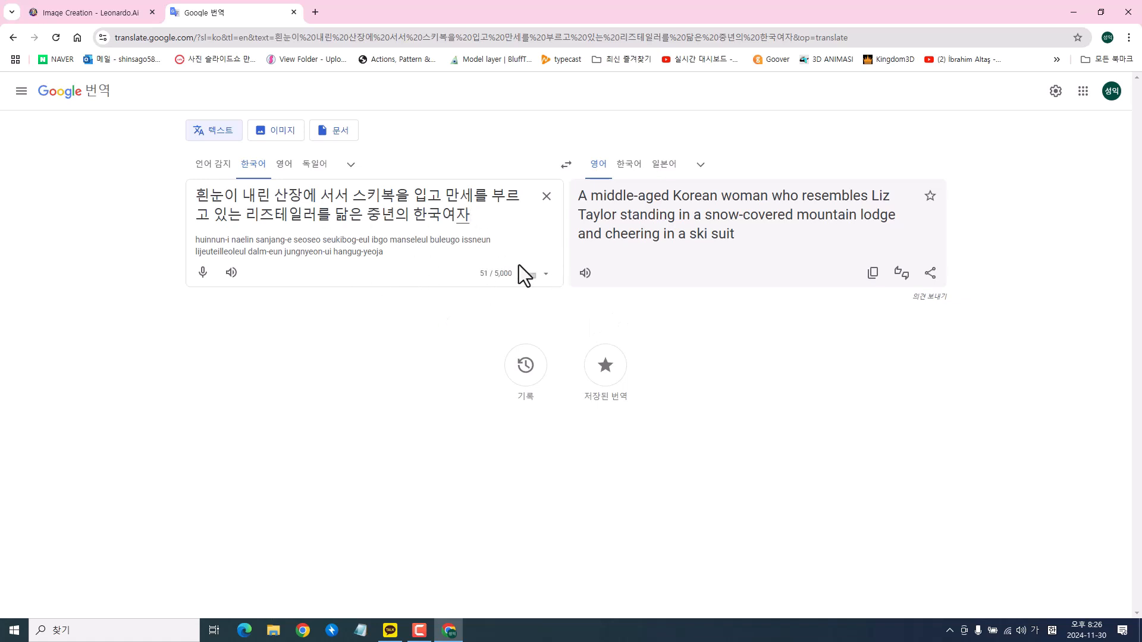
{"action": "left_click", "coordinate": [872, 275]}
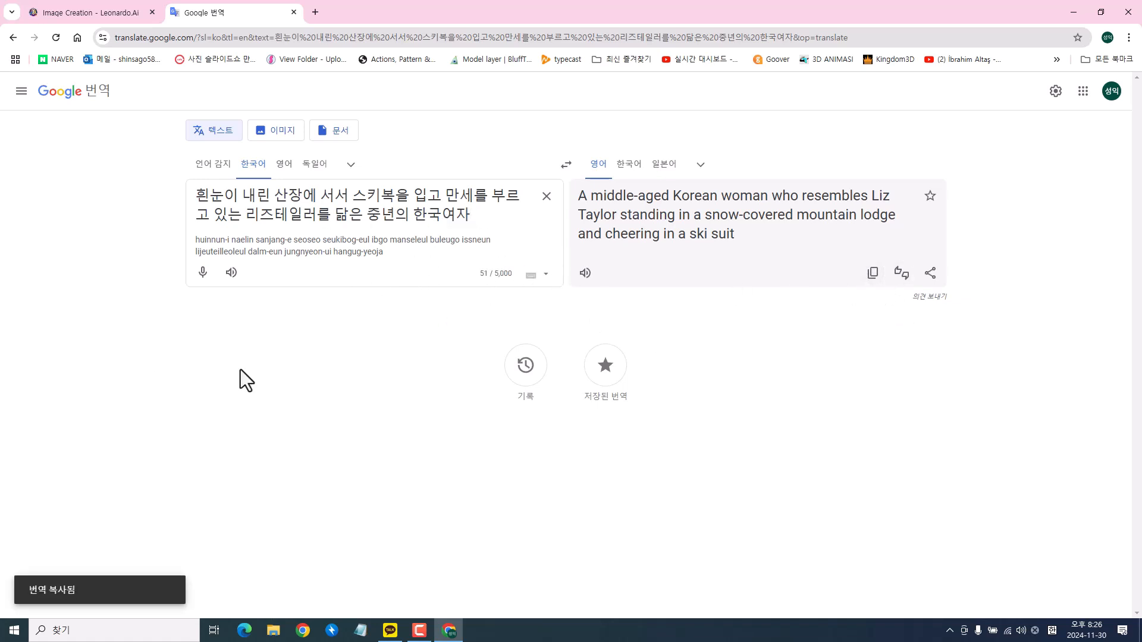
Replace the Leonardo AI image prompt with the copied English translation and generate four 16:9 images with the Stock Photography preset
{"action": "left_click", "coordinate": [116, 15]}
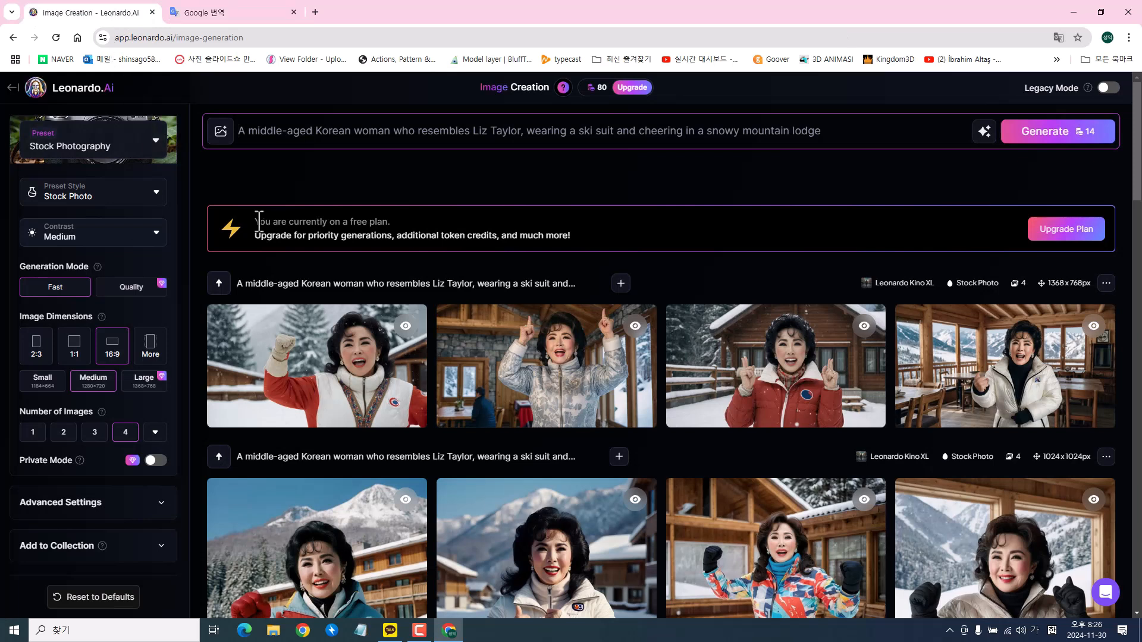
{"action": "left_click_drag", "start_coordinate": [236, 130], "coordinate": [948, 115]}
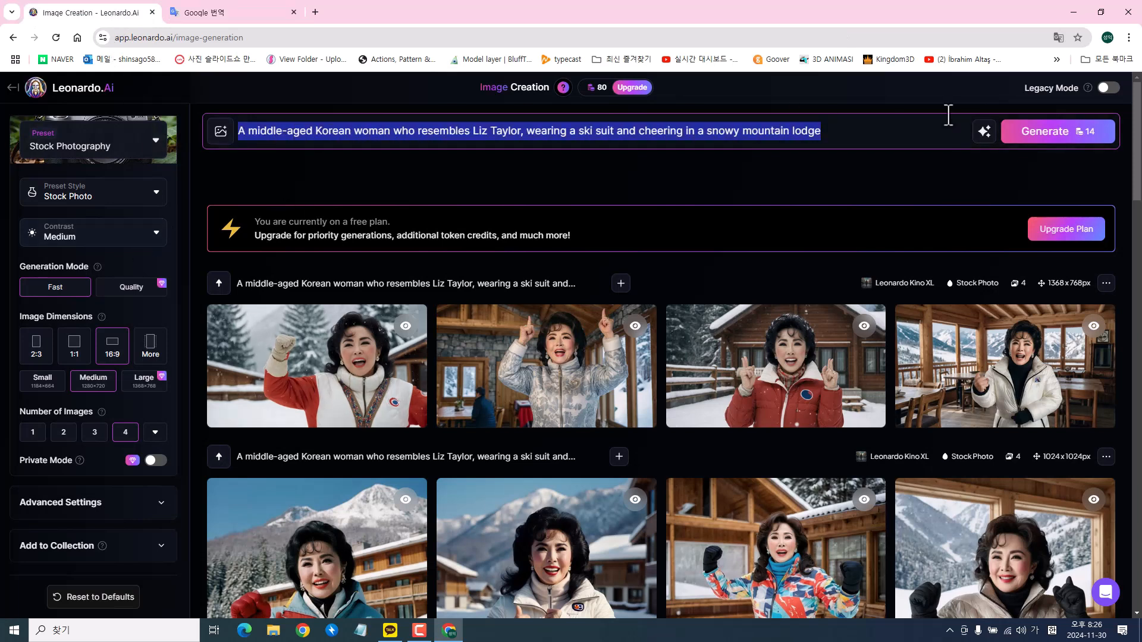
{"action": "key", "text": "ctrl+v"}
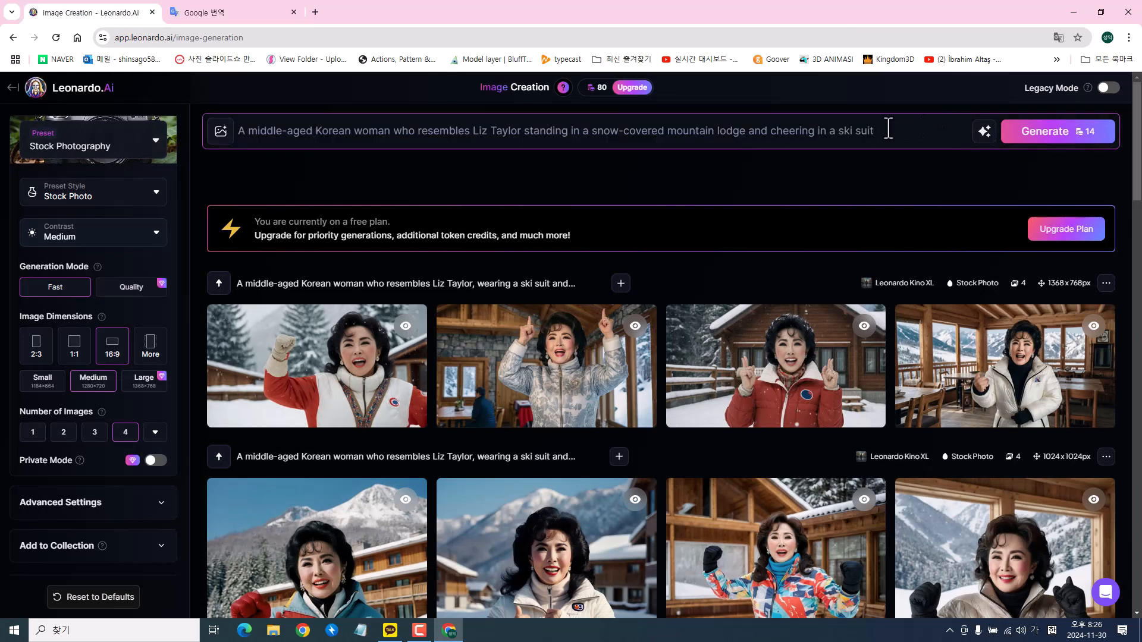
{"action": "left_click", "coordinate": [1041, 143]}
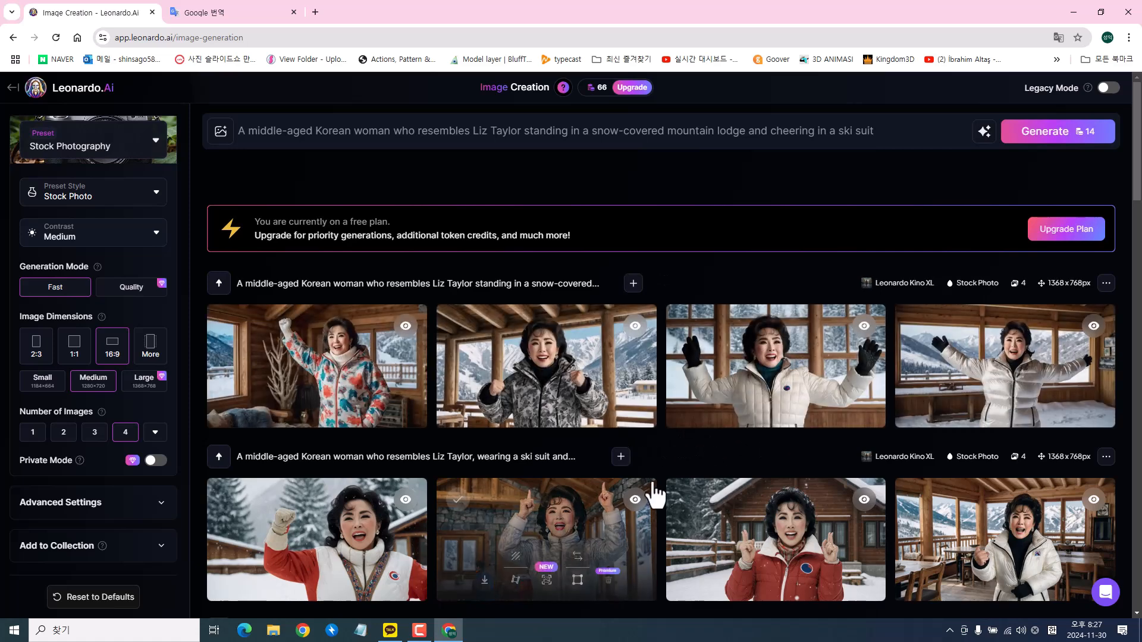
Look over the newly generated images and view the first one enlarged, then close the preview
{"action": "mouse_move", "coordinate": [548, 431]}
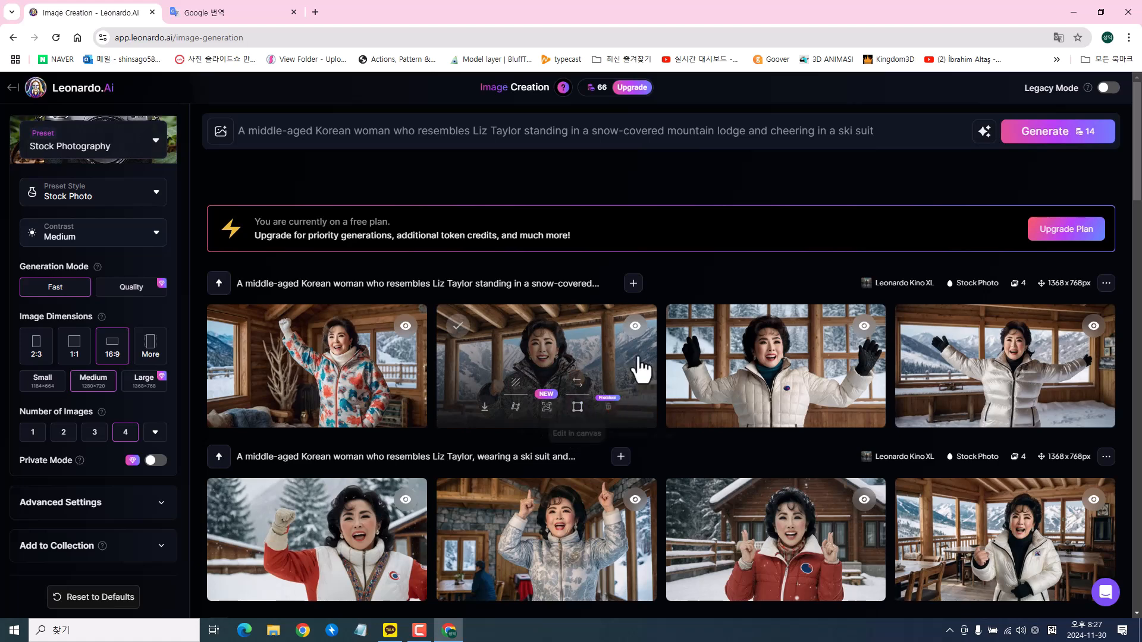
{"action": "mouse_move", "coordinate": [904, 408]}
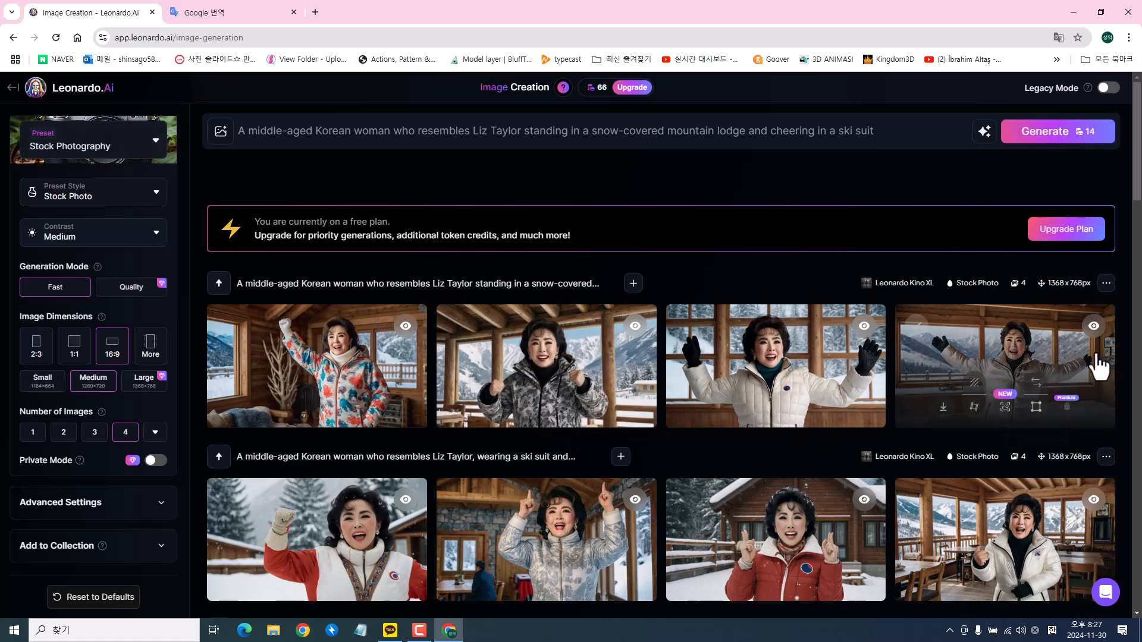
{"action": "left_click", "coordinate": [351, 373]}
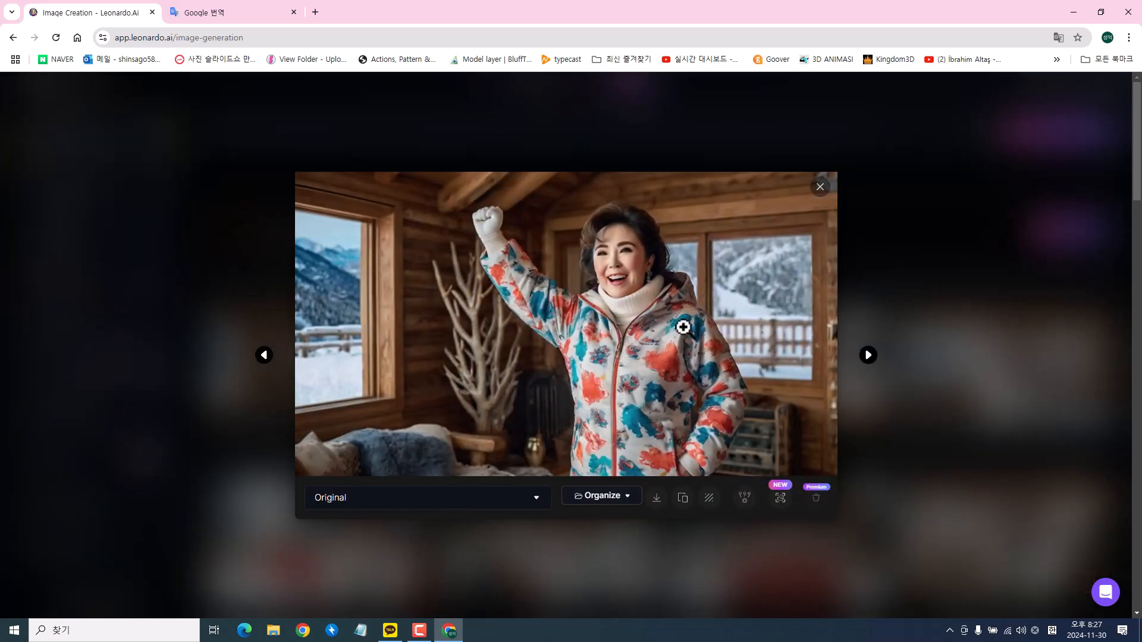
{"action": "left_click", "coordinate": [820, 188]}
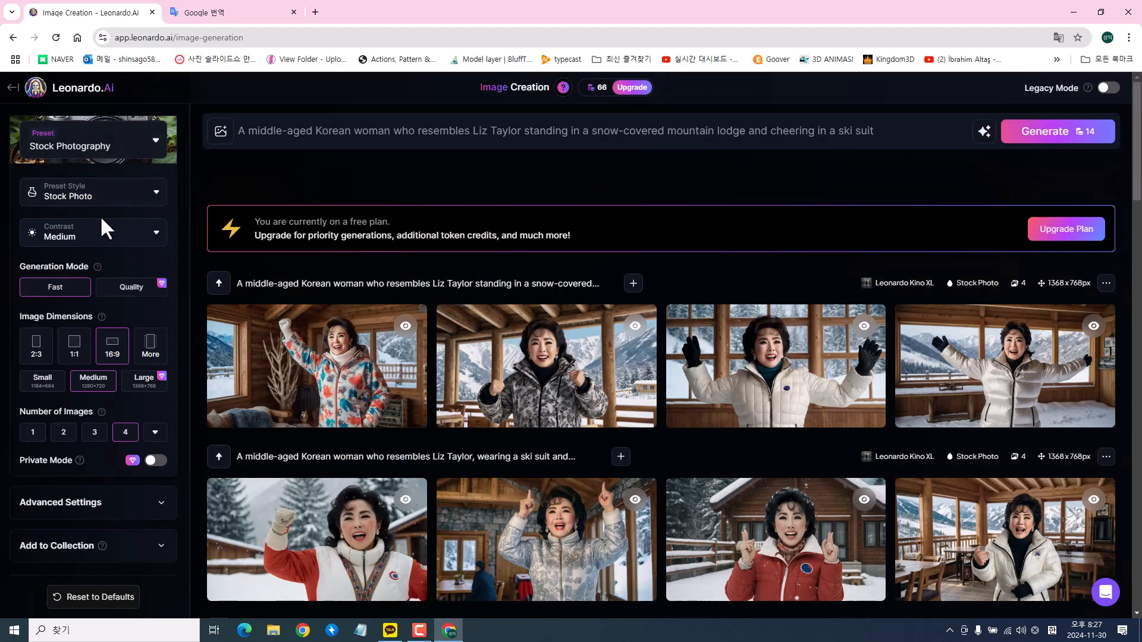
{"action": "left_click", "coordinate": [68, 150]}
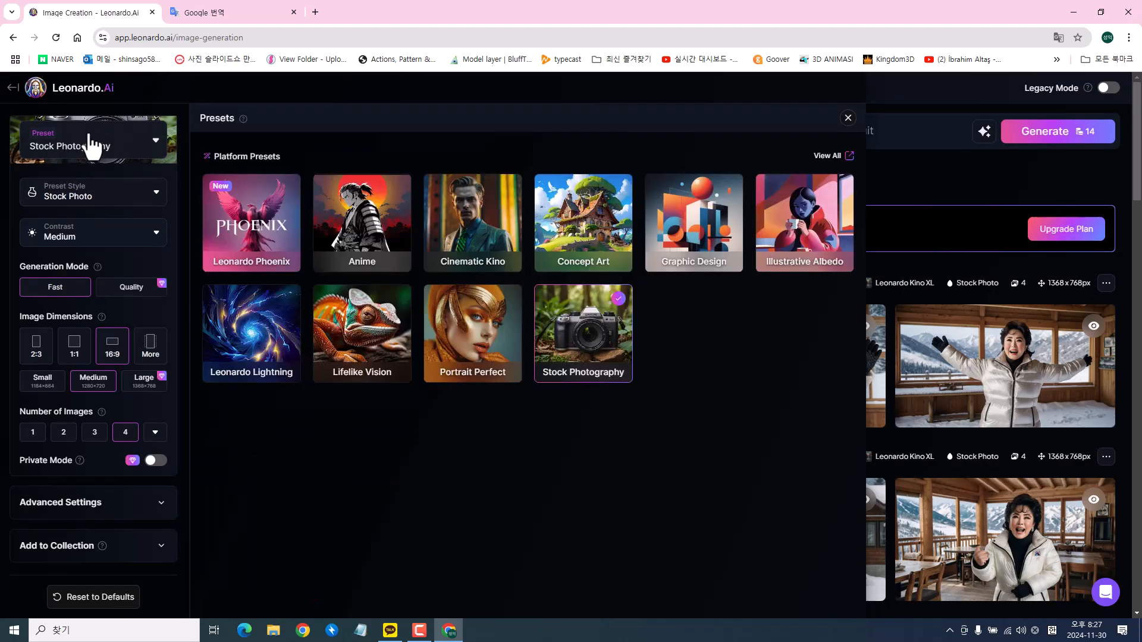
{"action": "left_click", "coordinate": [57, 148]}
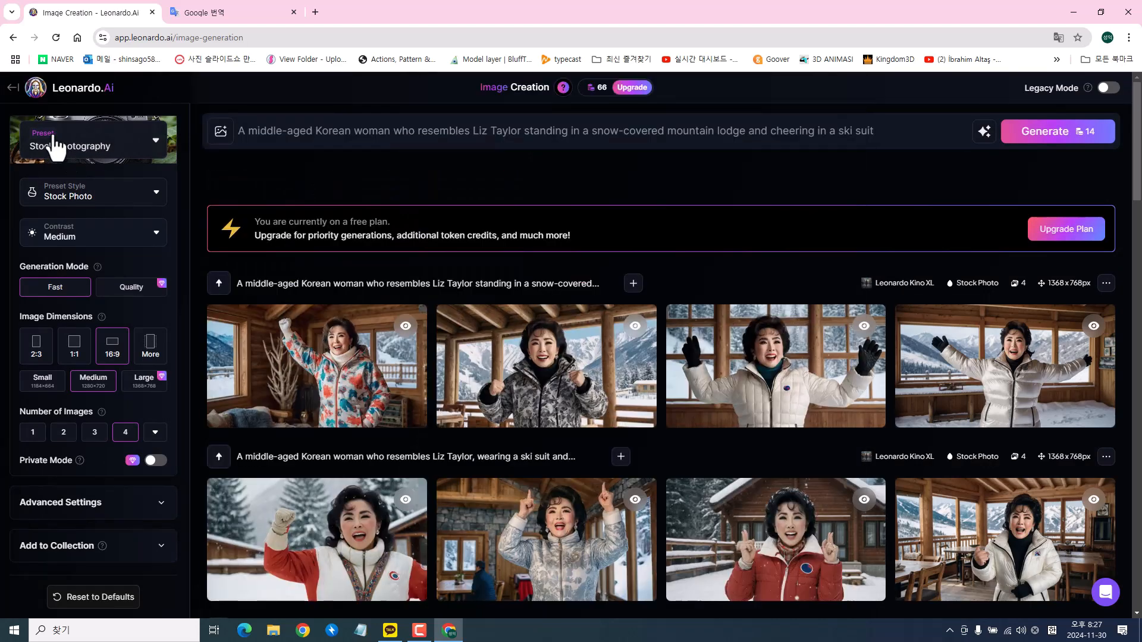
{"action": "left_click", "coordinate": [57, 147]}
Return to the Leonardo AI home page and open the library of generated images
{"action": "left_click", "coordinate": [67, 90]}
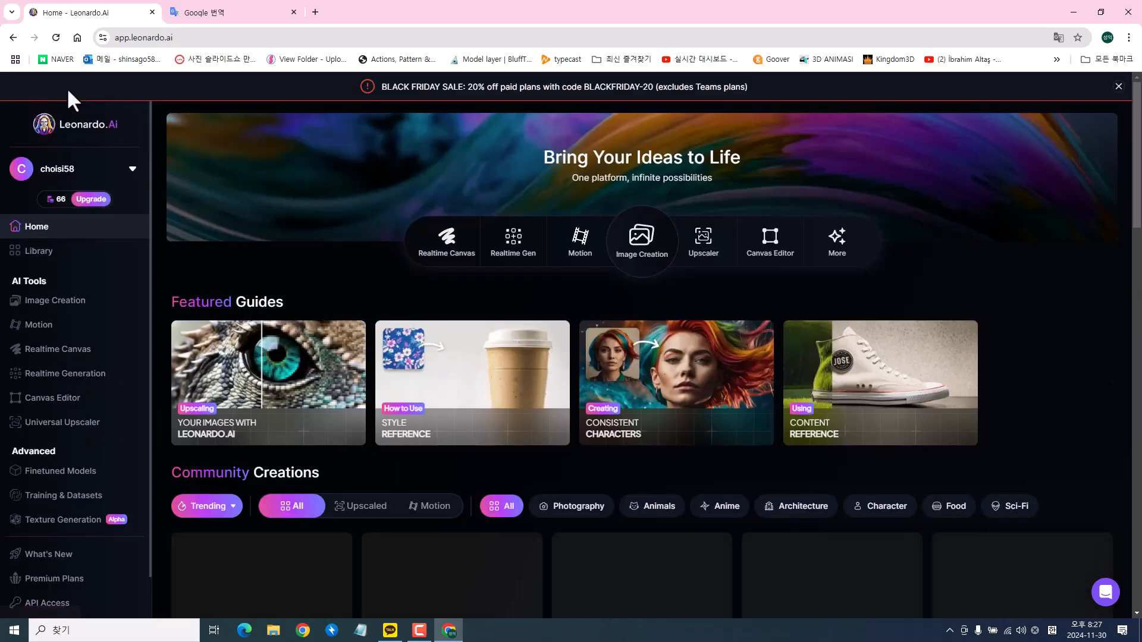
{"action": "left_click", "coordinate": [39, 250]}
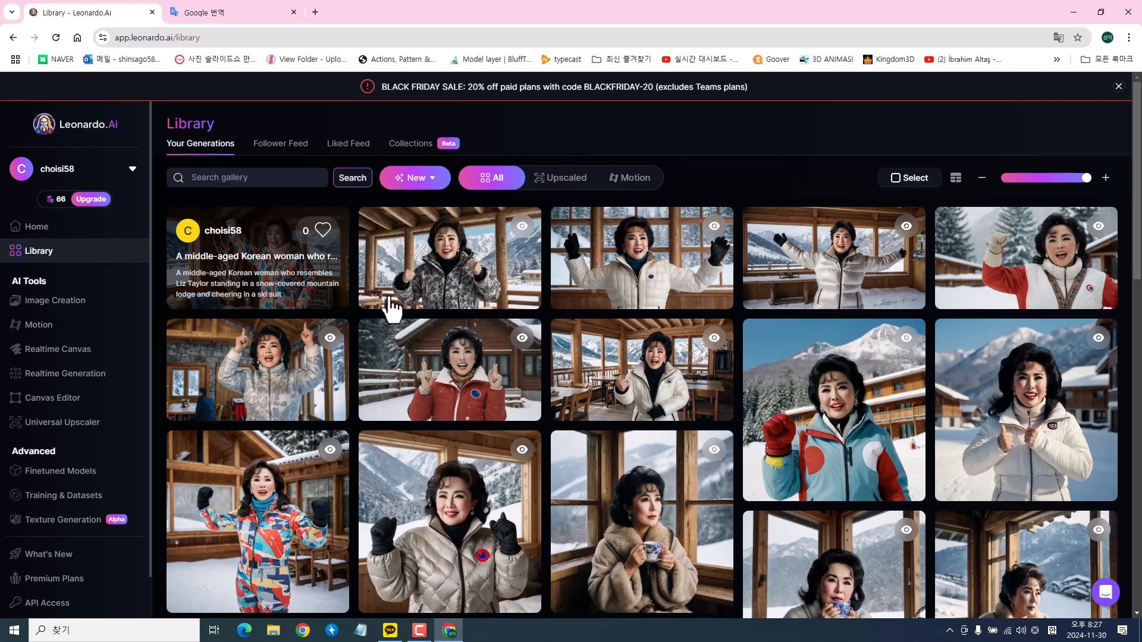
Copy the seed of the library image of the woman in a white jacket raising both black gloves, and start a new generation with its model
{"action": "left_click", "coordinate": [643, 272]}
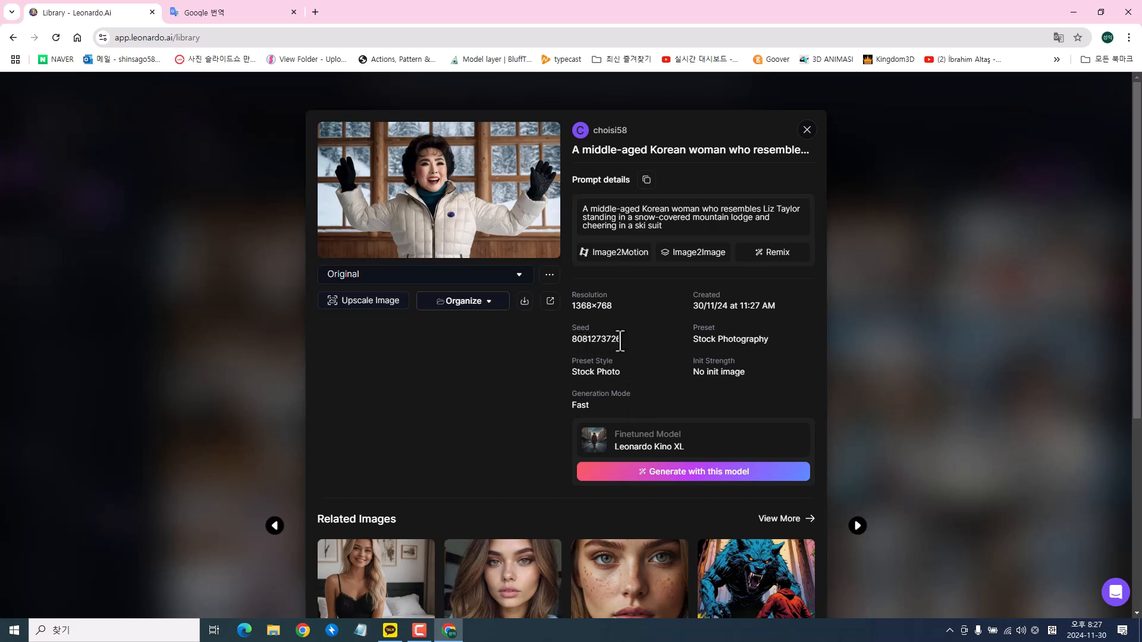
{"action": "left_click_drag", "start_coordinate": [607, 339], "coordinate": [570, 341]}
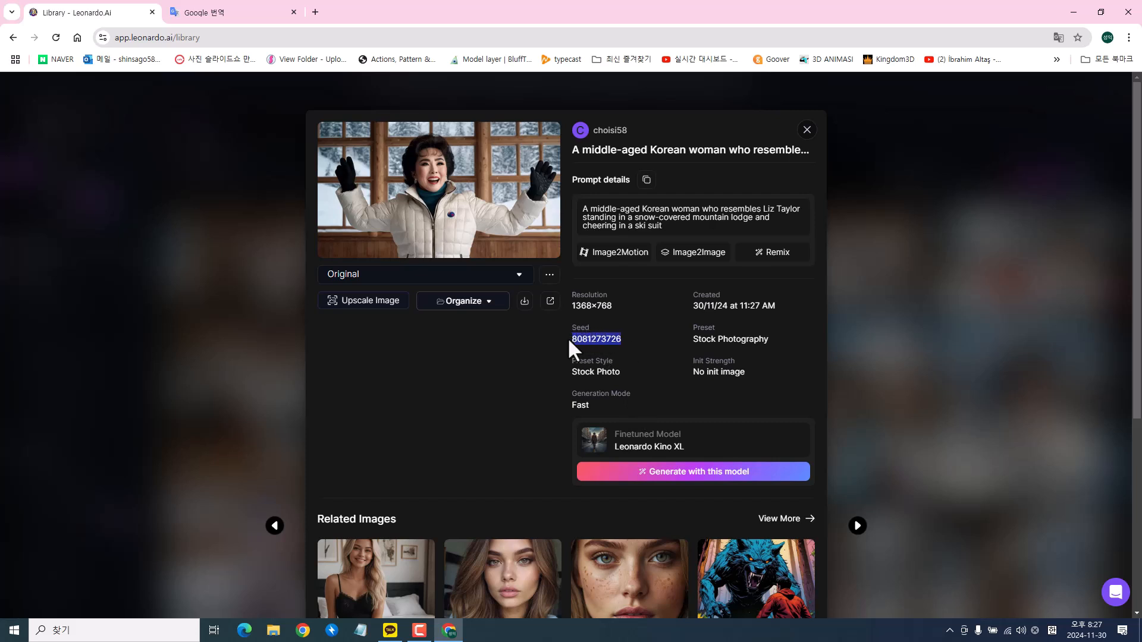
{"action": "left_click", "coordinate": [681, 471]}
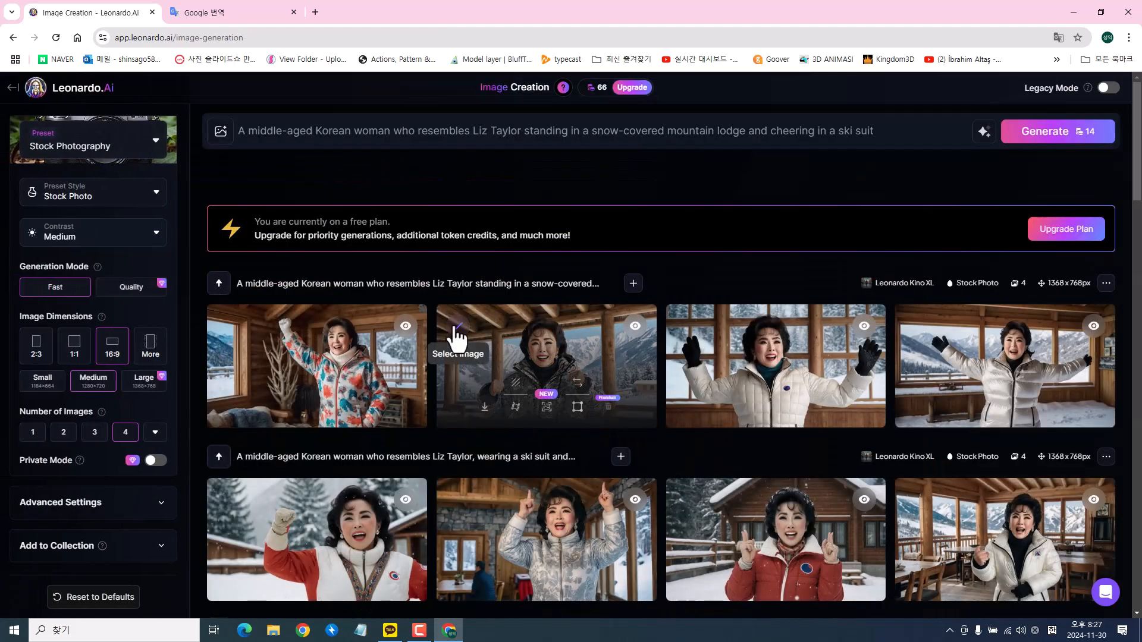
{"action": "left_click", "coordinate": [161, 506]}
{"action": "scroll", "coordinate": [161, 499], "scroll_direction": "down", "scroll_amount": 3}
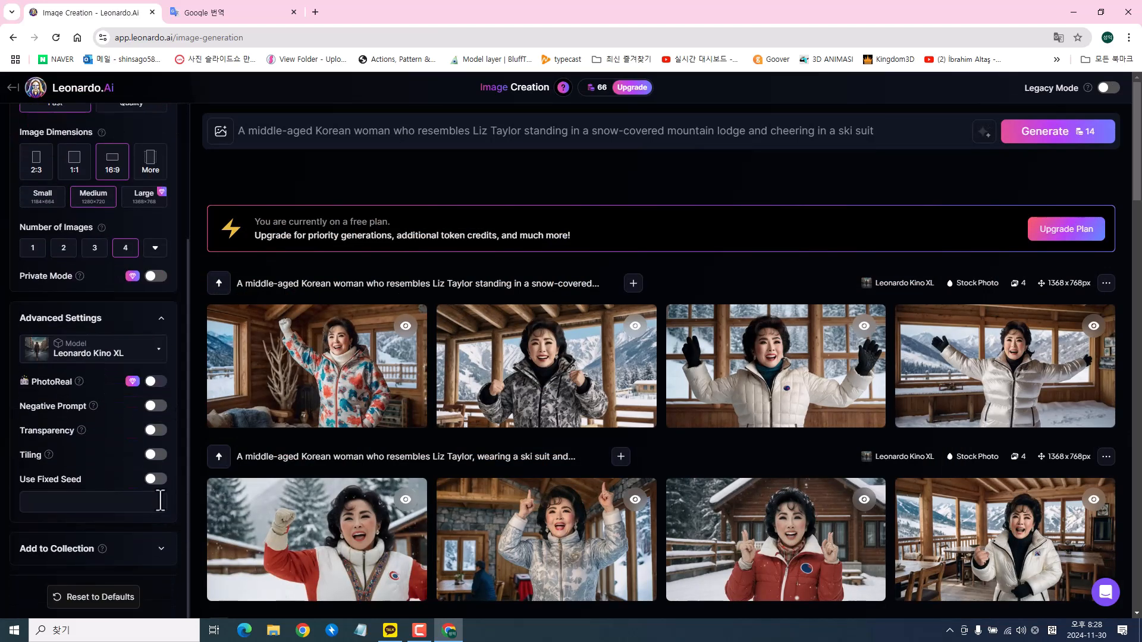
{"action": "left_click", "coordinate": [38, 502]}
{"action": "key", "text": "ctrl+v"}
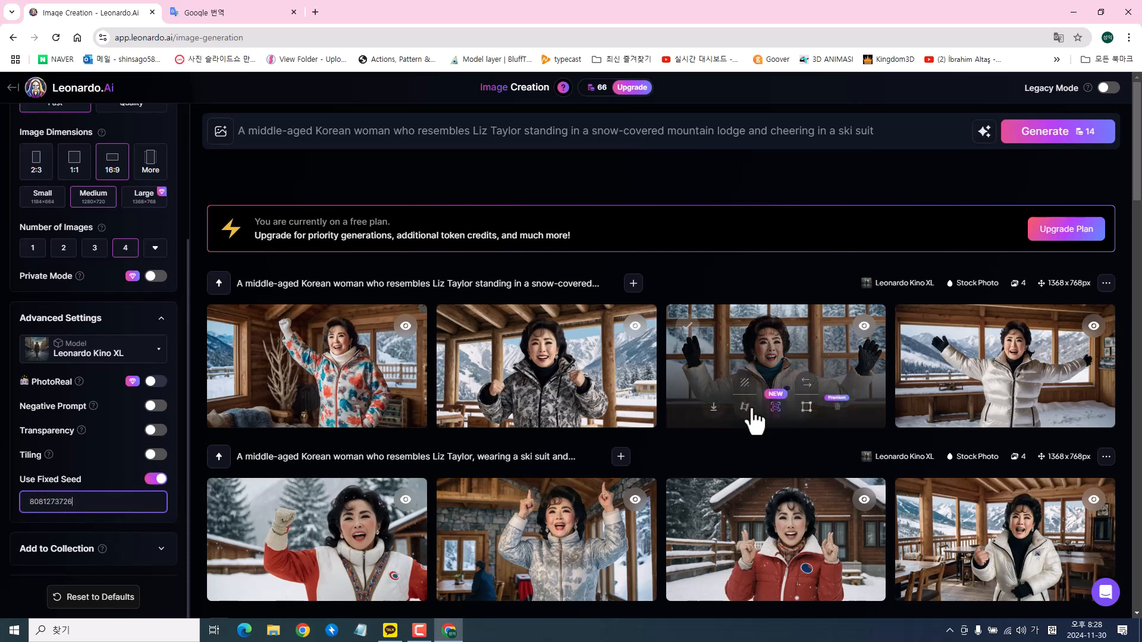
Switch to Google Translate and replace the Korean text after "흰눈이 내린 산장" with "벽난로 앞에서"
{"action": "mouse_move", "coordinate": [258, 391]}
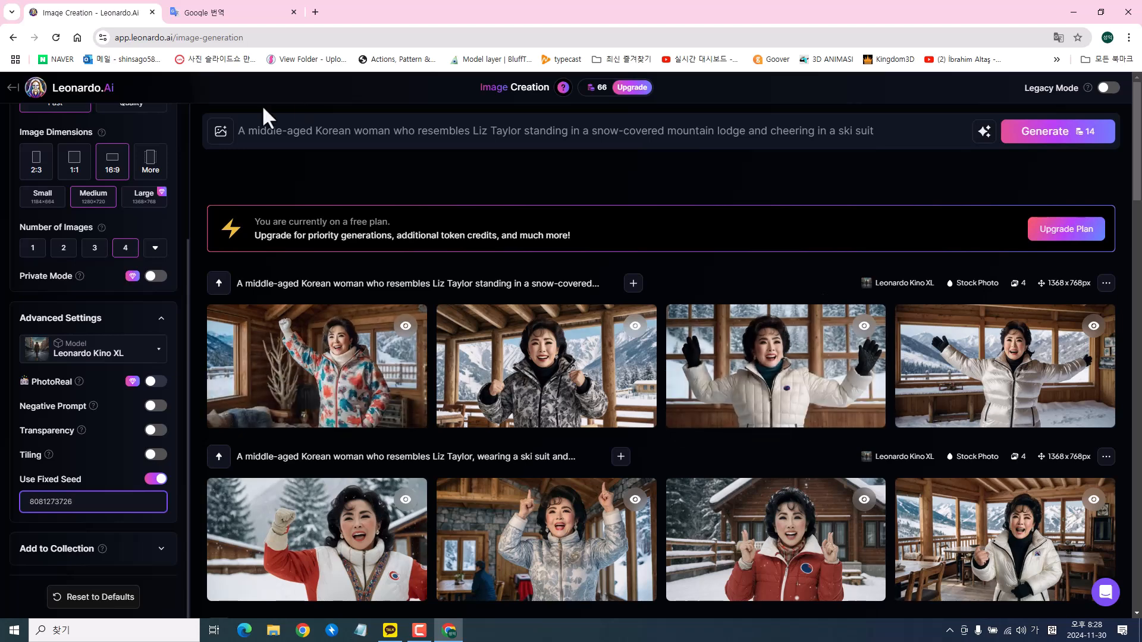
{"action": "left_click", "coordinate": [226, 9]}
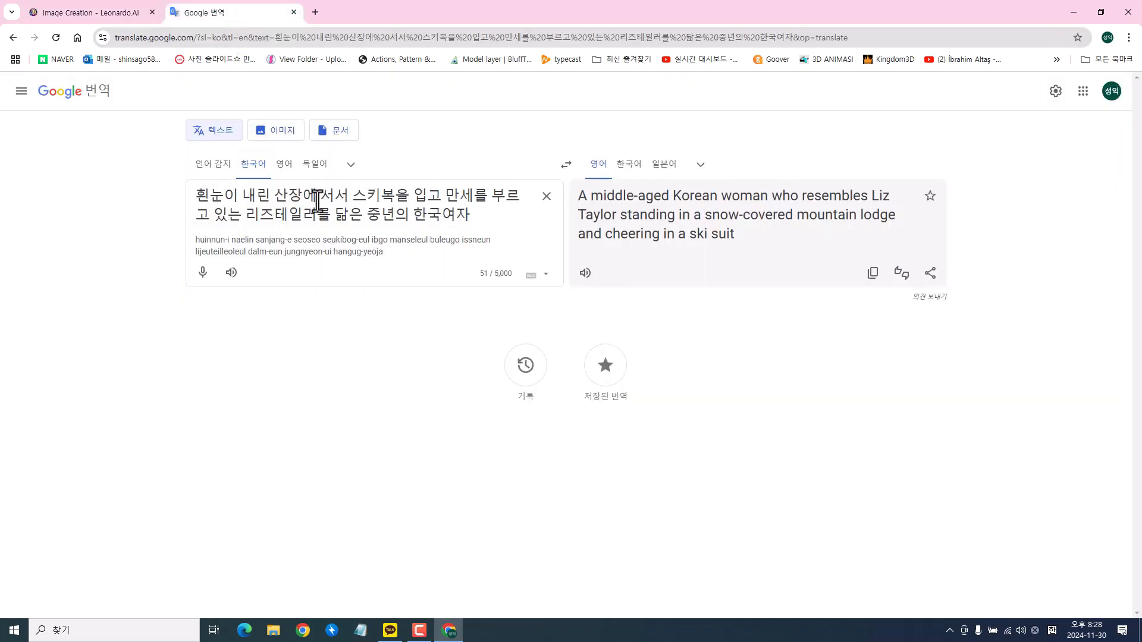
{"action": "left_click_drag", "start_coordinate": [302, 199], "coordinate": [466, 228]}
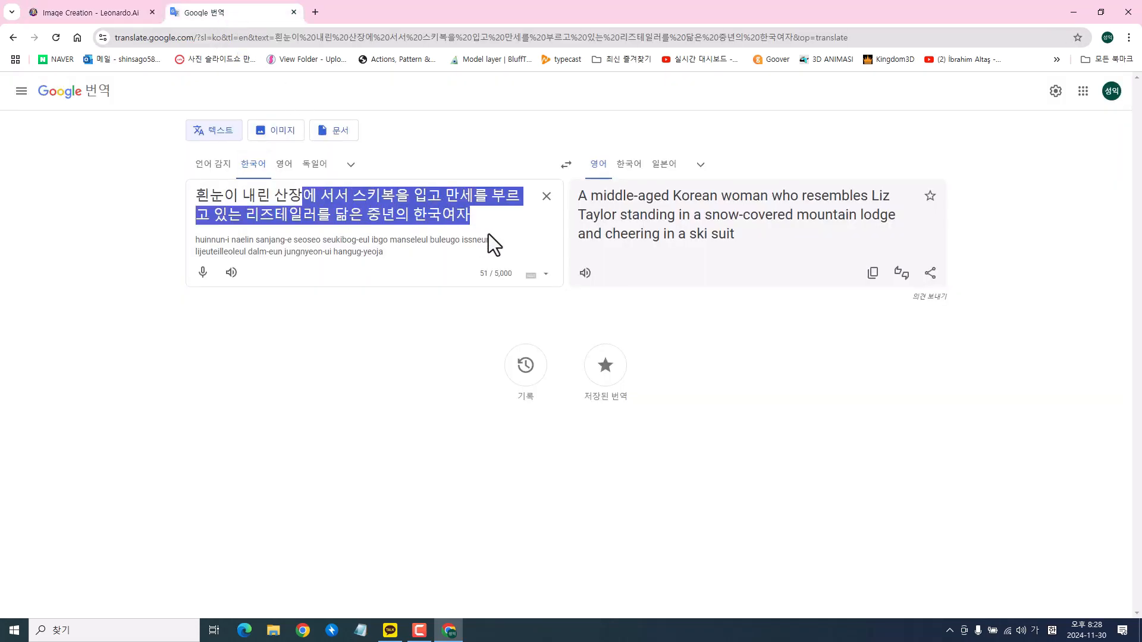
{"action": "key", "text": "BackSpace"}
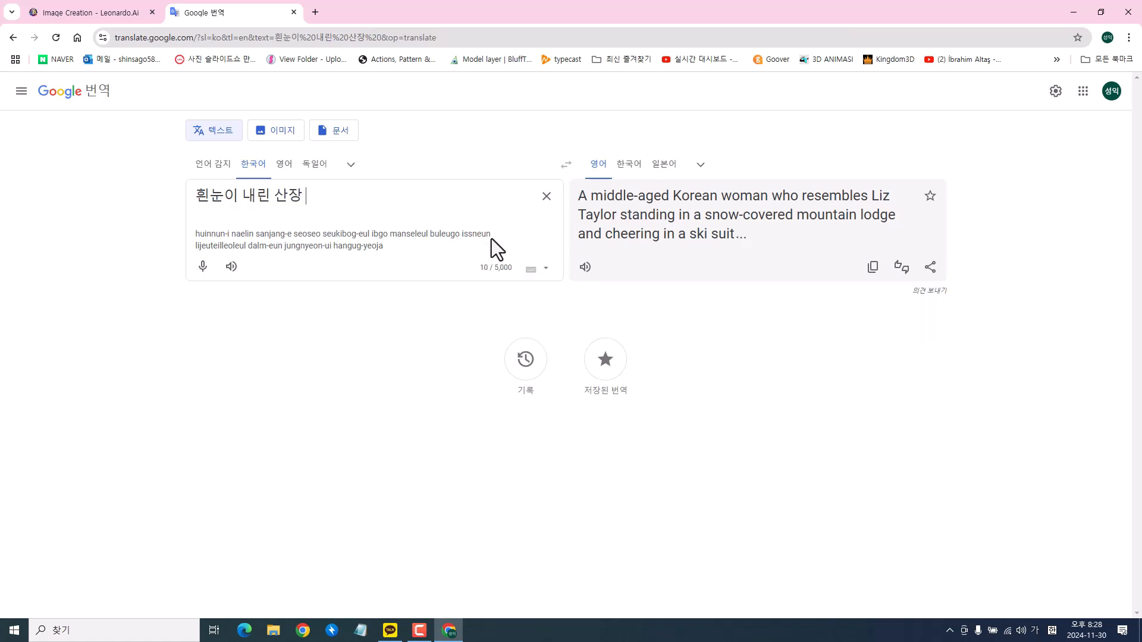
{"action": "type", "text": "벽"}
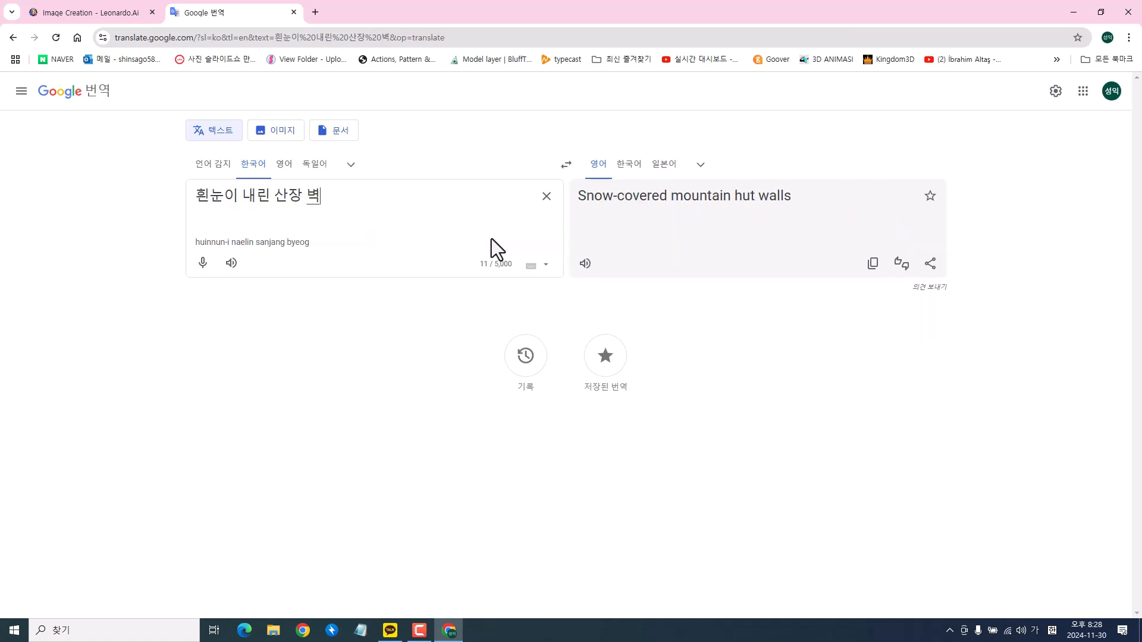
{"action": "type", "text": "난로 앞에서 "}
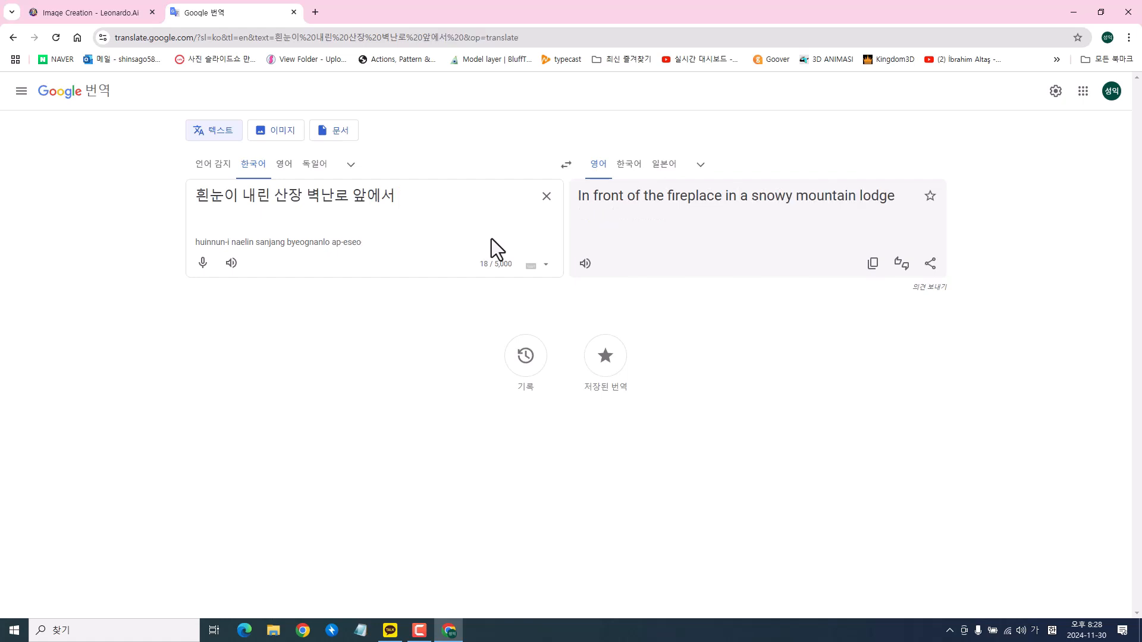
Continue the Korean text with "차를 마시고 있는 리즈 테일러를 닮은 중년의 한국 여자"
{"action": "type", "text": "차를 마시"}
{"action": "type", "text": "고 있는 리"}
{"action": "type", "text": "즈 텡"}
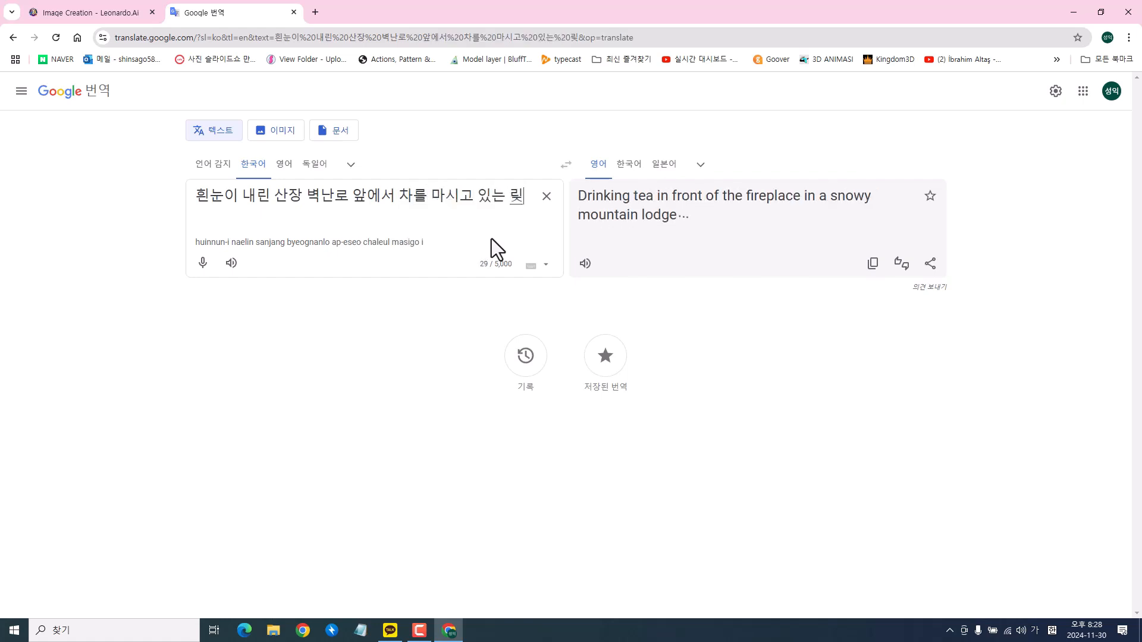
{"action": "type", "text": "일럴"}
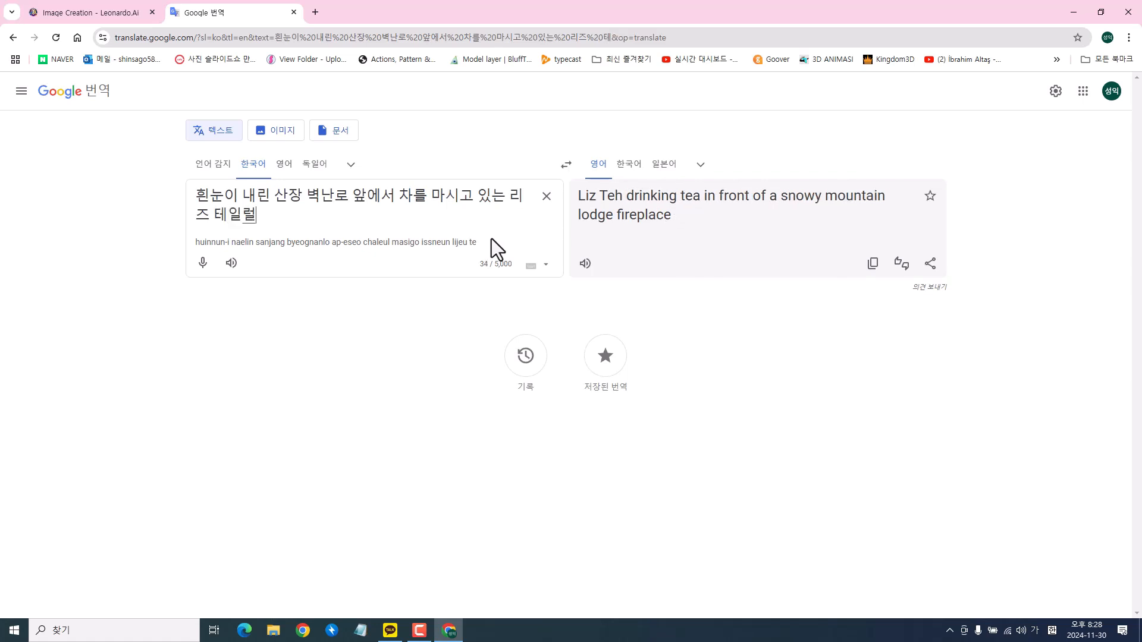
{"action": "key", "text": "BackSpace"}
{"action": "type", "text": "러를 닮은 "}
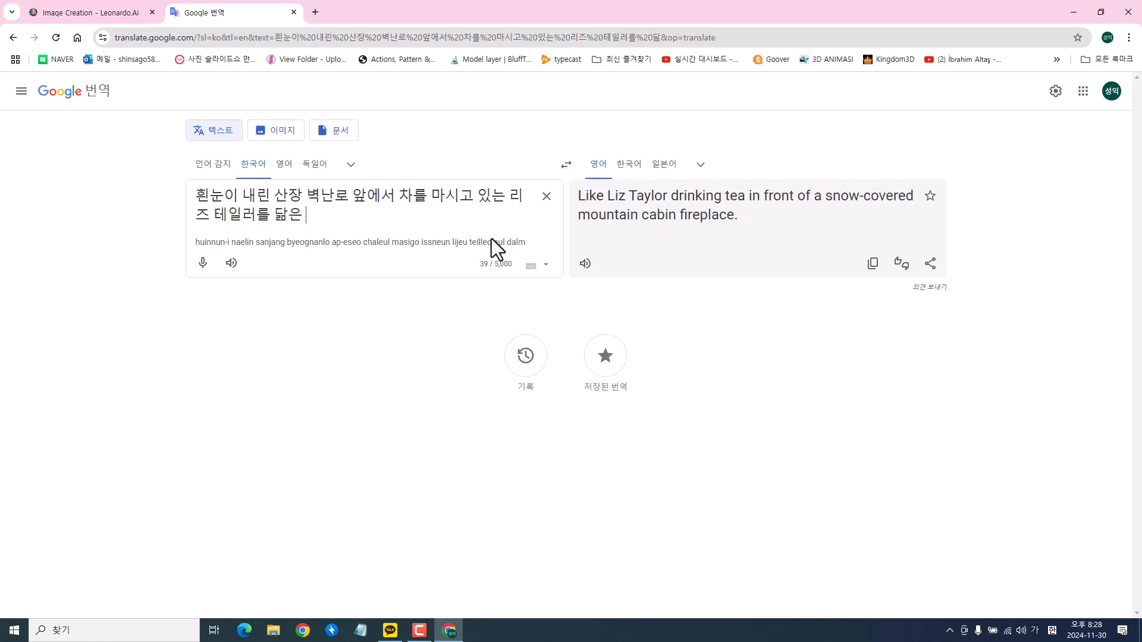
{"action": "type", "text": "중년의 "}
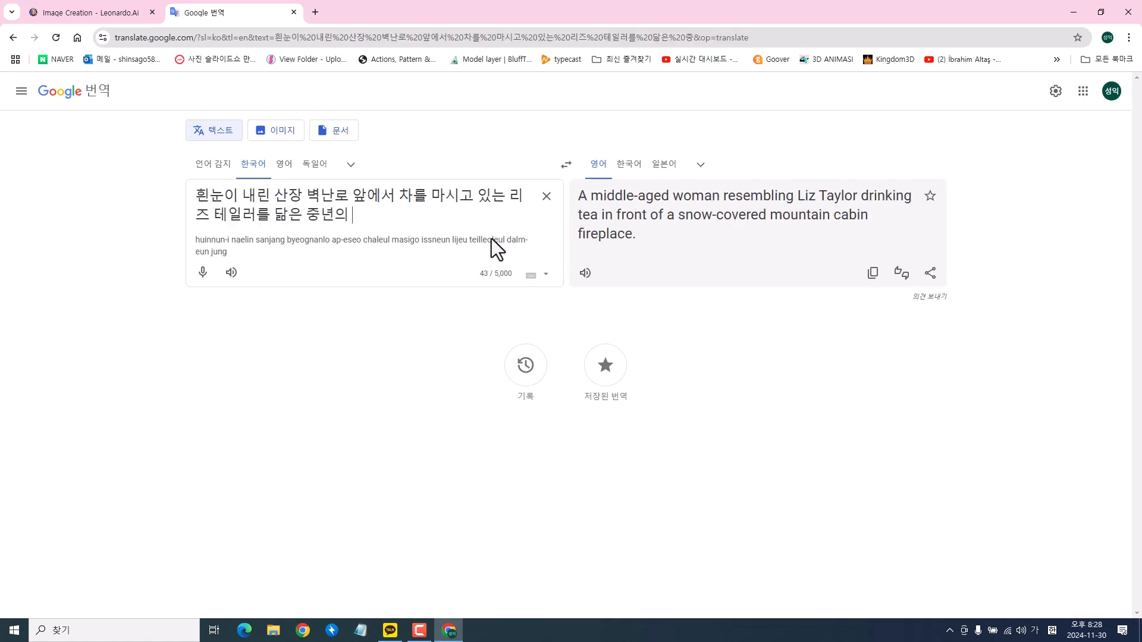
{"action": "type", "text": "ㅎ한국 여재"}
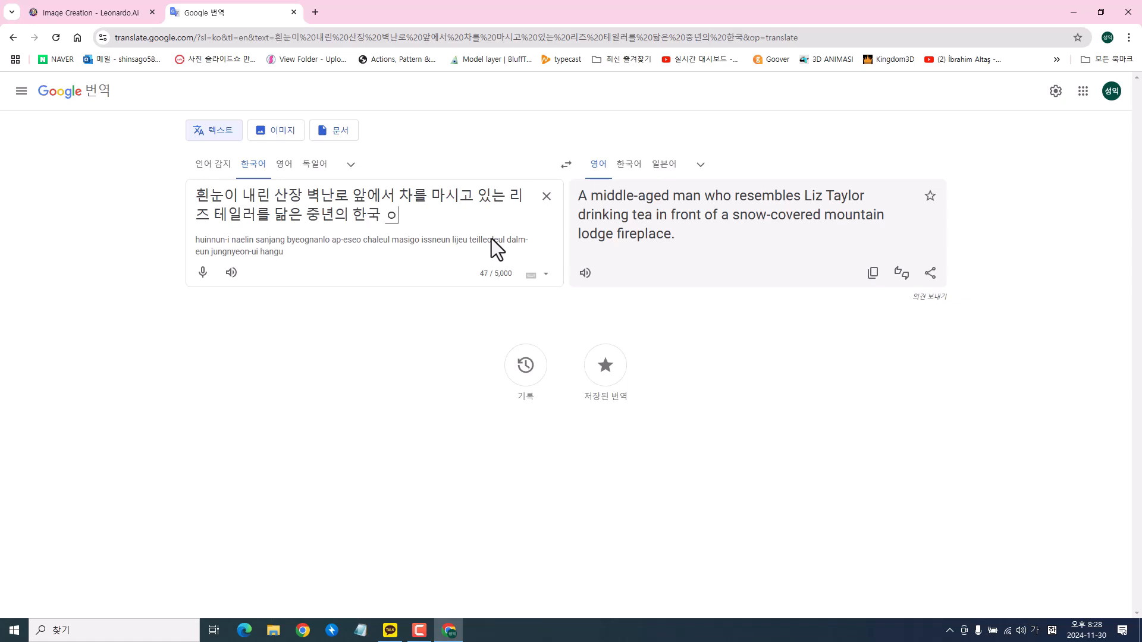
{"action": "key", "text": "BackSpace"}
{"action": "type", "text": "ㅏ"}
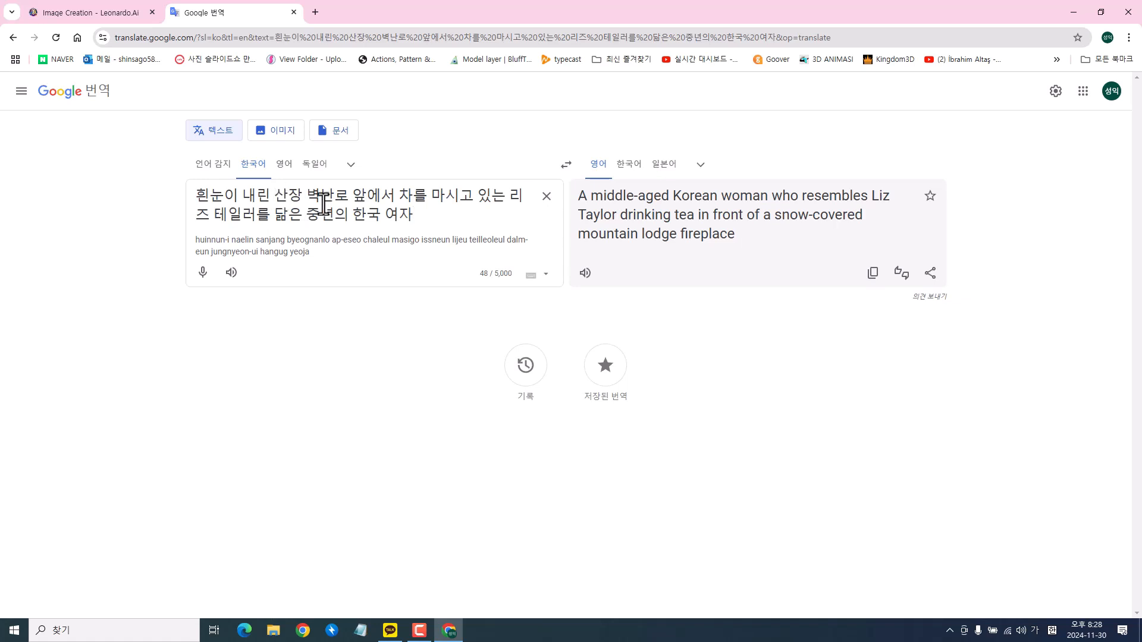
Insert "불이 타는" before "산장" in the Korean text
{"action": "type", "text": "불이"}
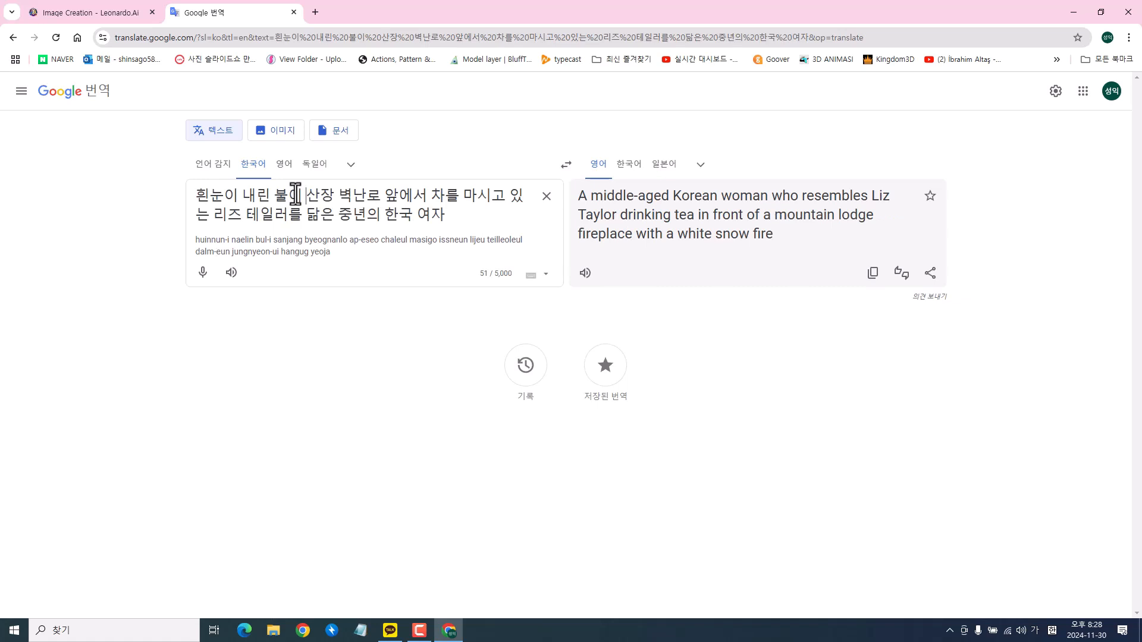
{"action": "type", "text": " ㅌ"}
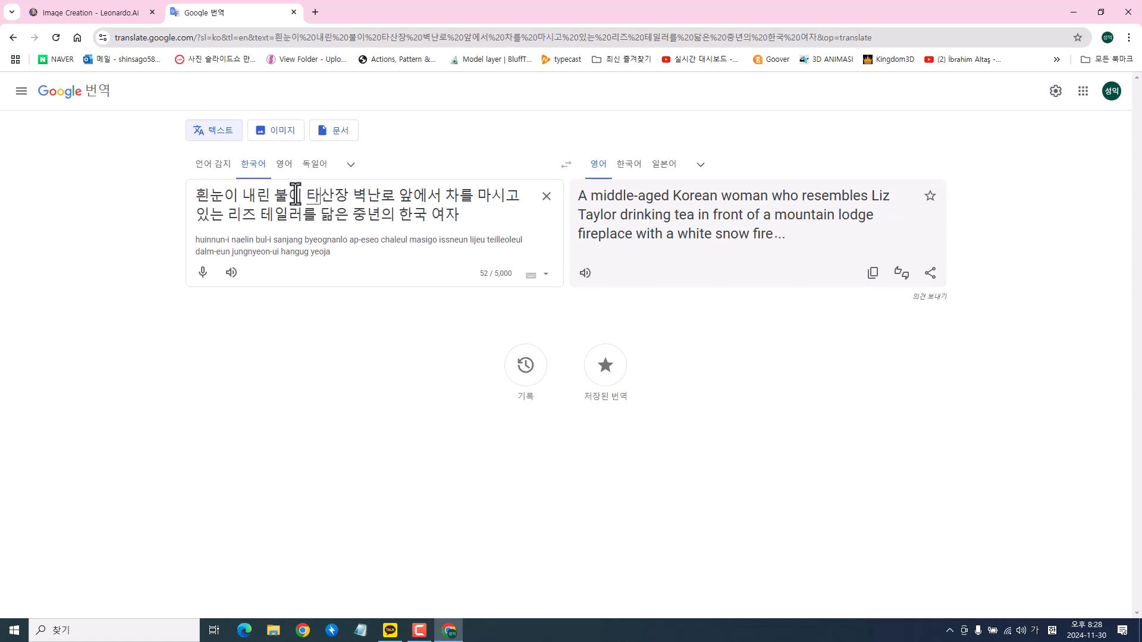
{"action": "type", "text": "는"}
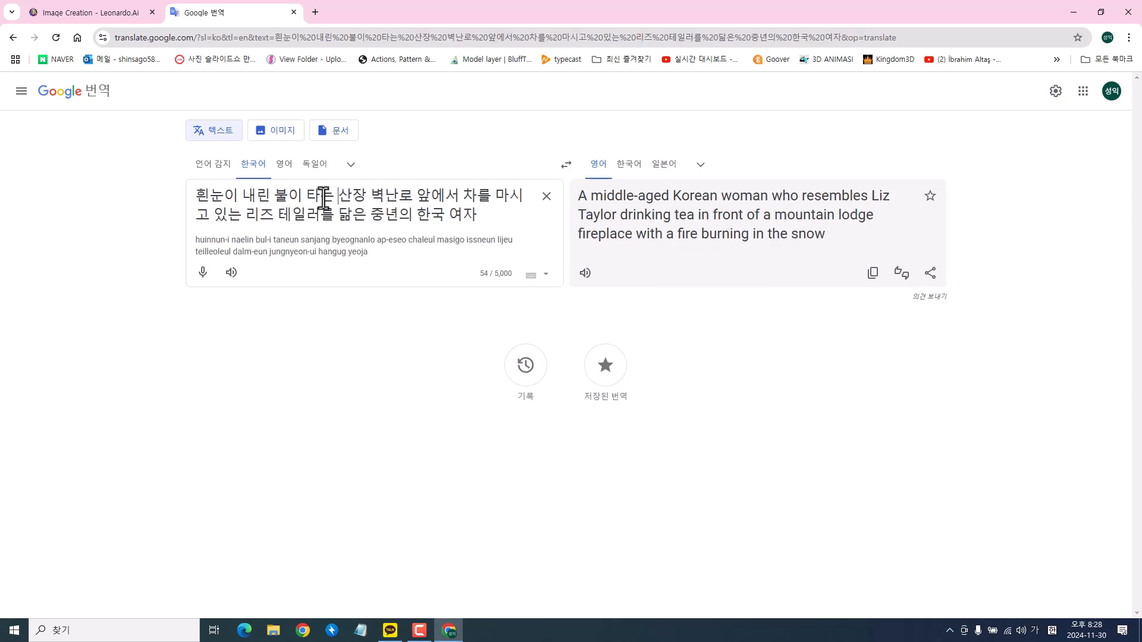
Move the phrase "불이 타는" so that it stands directly before "벽난로"
{"action": "left_click_drag", "start_coordinate": [329, 196], "coordinate": [278, 192]}
{"action": "key", "text": "ctrl+c"}
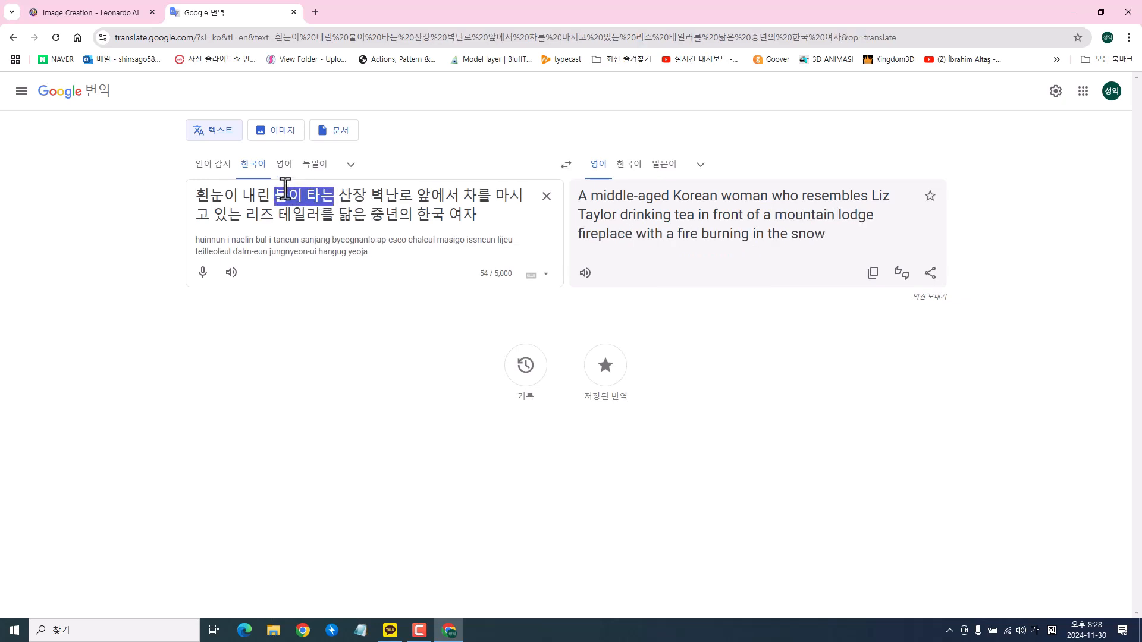
{"action": "key", "text": "BackSpace"}
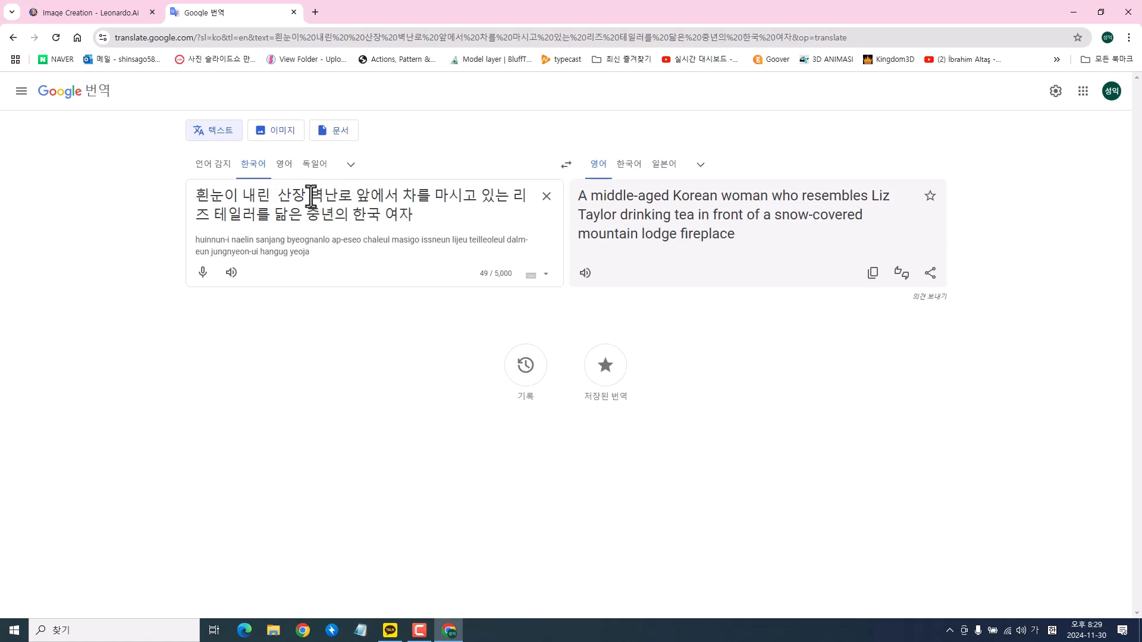
{"action": "left_click", "coordinate": [310, 197]}
{"action": "key", "text": "ctrl+v"}
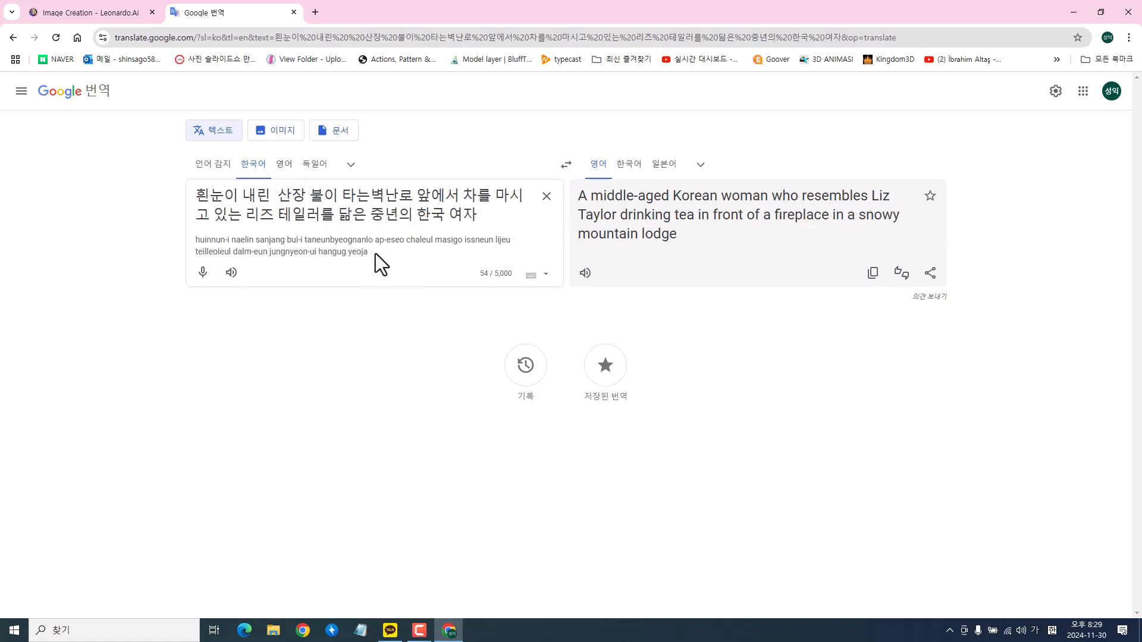
Copy the English translation, switch back to Leonardo AI, replace the image prompt with it and generate four images
{"action": "left_click", "coordinate": [873, 275]}
{"action": "left_click", "coordinate": [112, 13]}
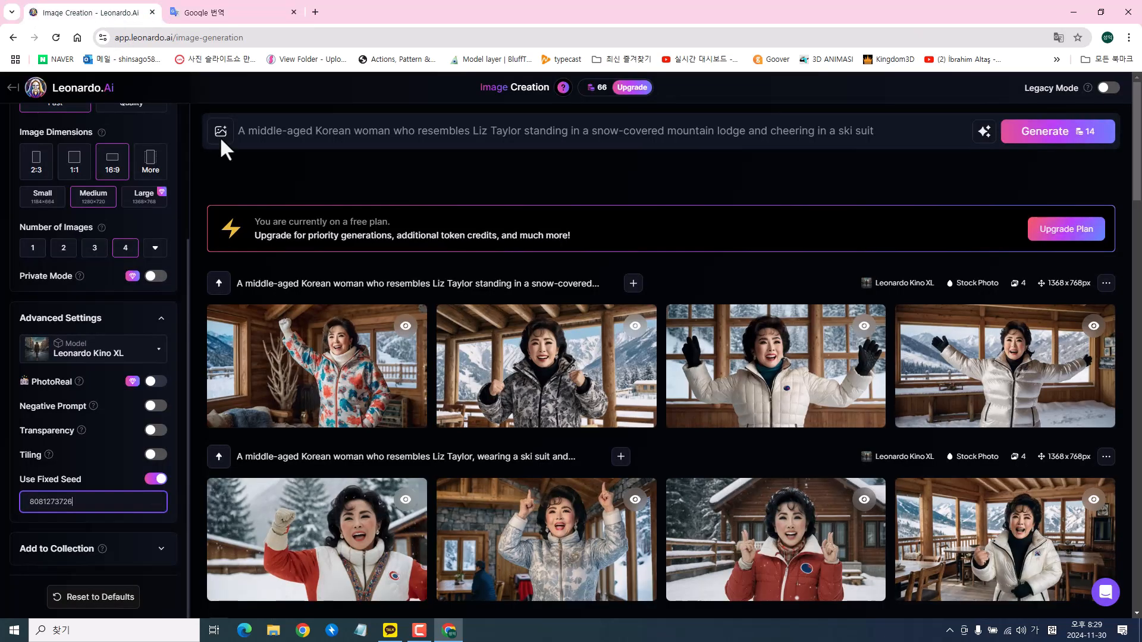
{"action": "left_click_drag", "start_coordinate": [240, 130], "coordinate": [899, 143]}
{"action": "key", "text": "ctrl+v"}
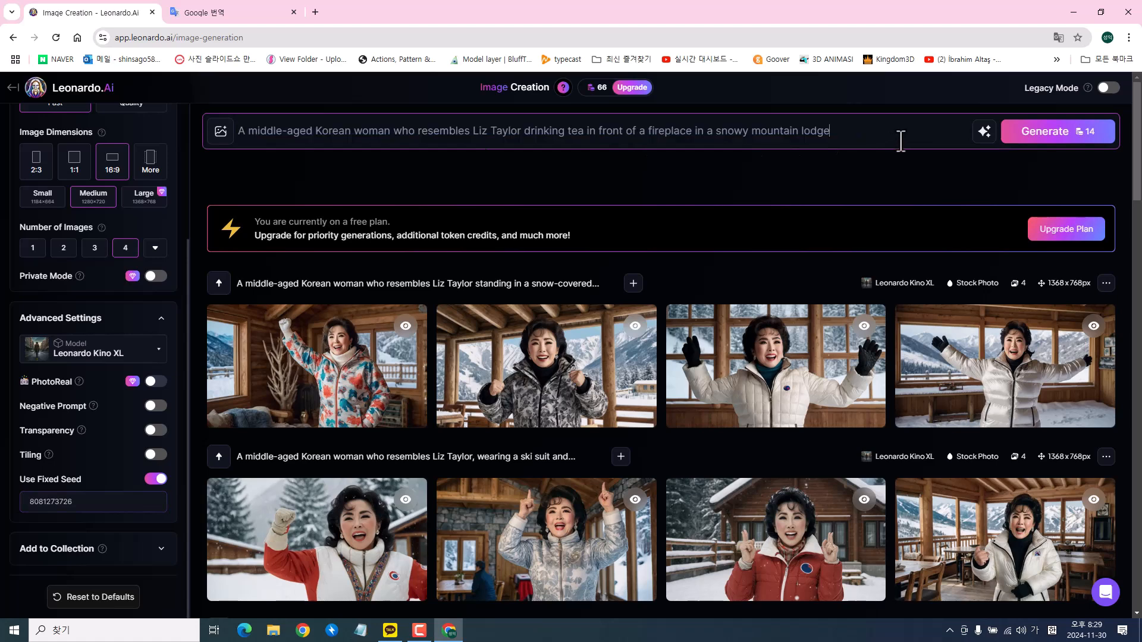
{"action": "left_click", "coordinate": [1038, 139]}
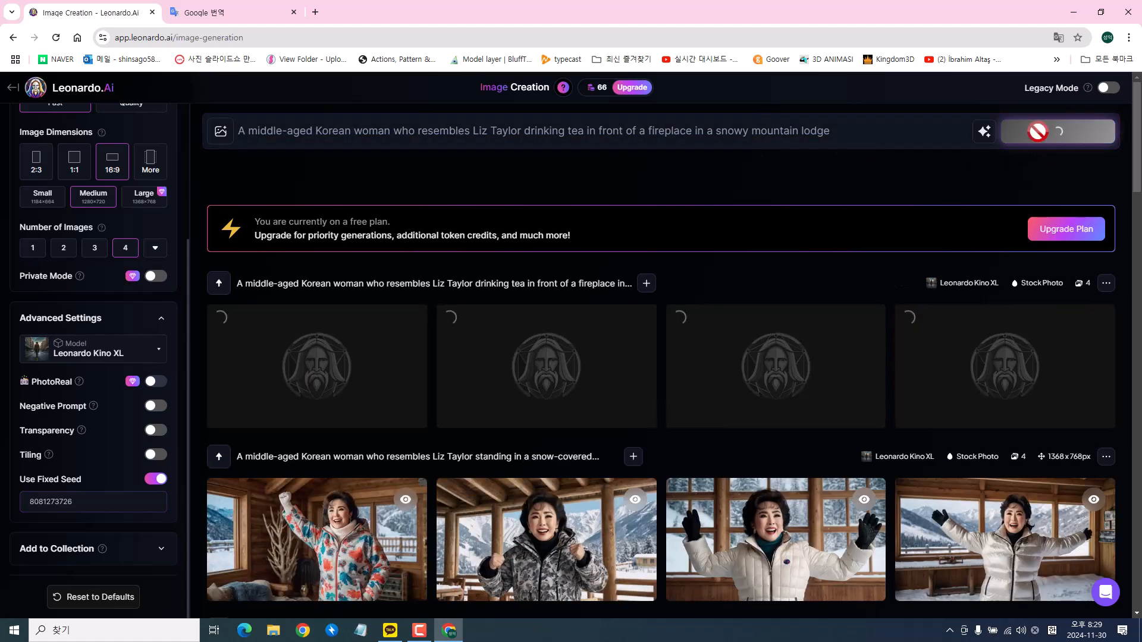
Download the third image of the tea-drinking set and the third image of the cheering set below it
{"action": "scroll", "coordinate": [137, 226], "scroll_direction": "up", "scroll_amount": 3}
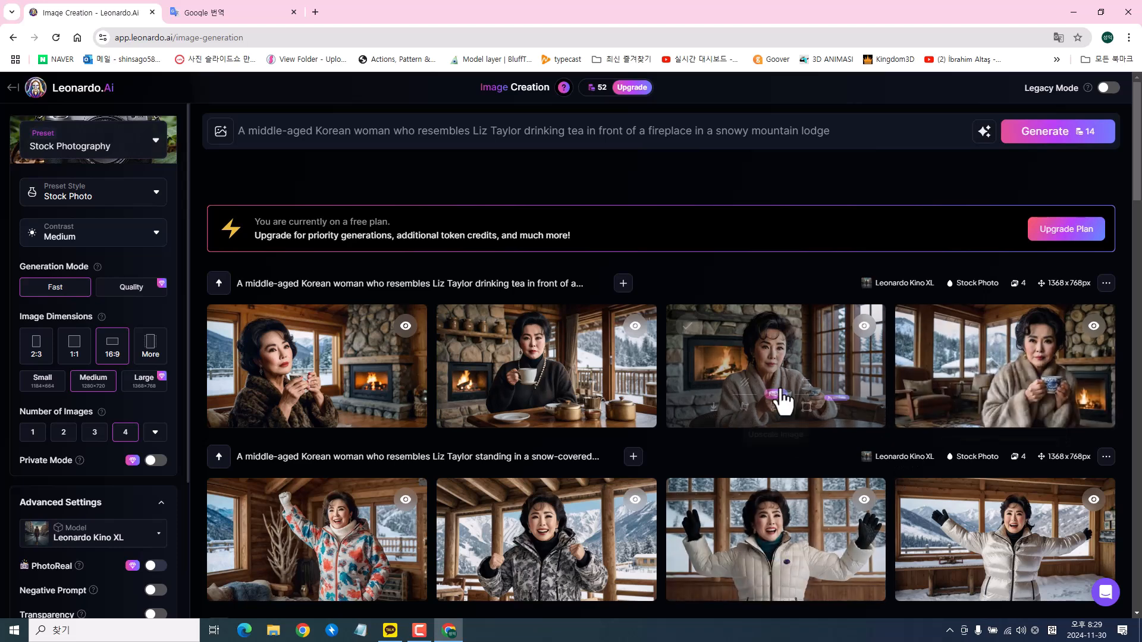
{"action": "left_click", "coordinate": [714, 408]}
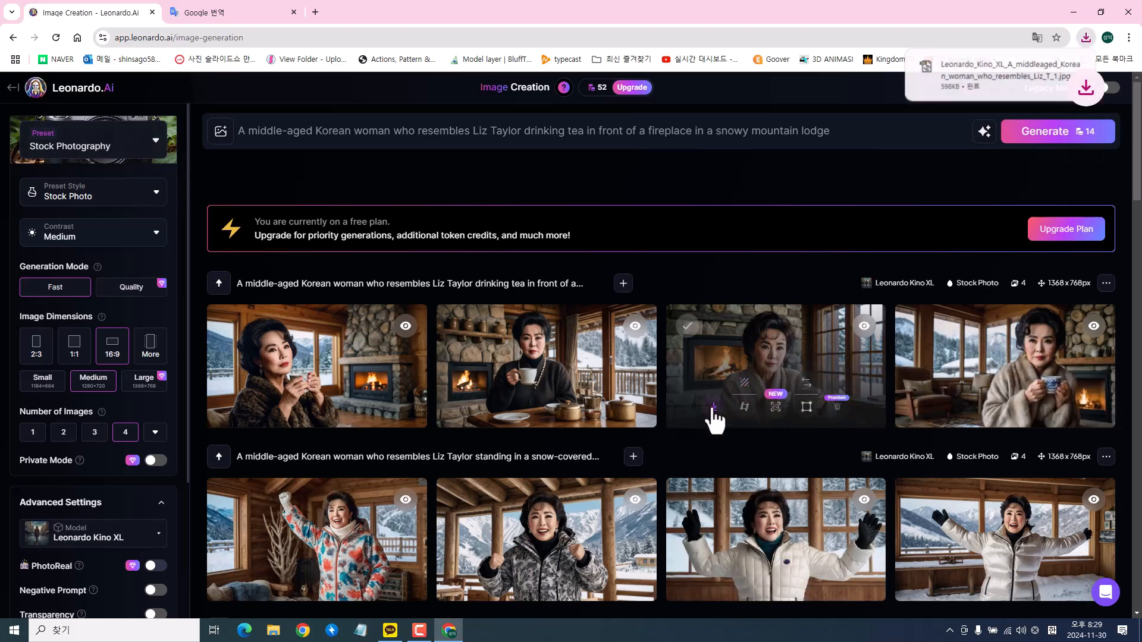
{"action": "scroll", "coordinate": [749, 487], "scroll_direction": "down", "scroll_amount": 4}
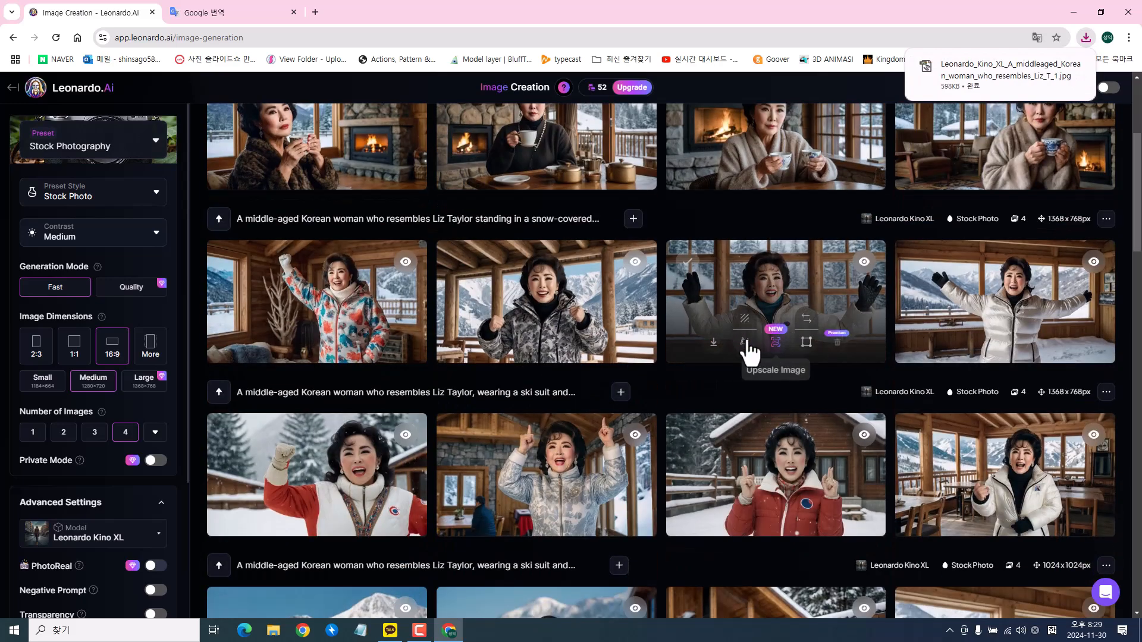
{"action": "left_click", "coordinate": [714, 343]}
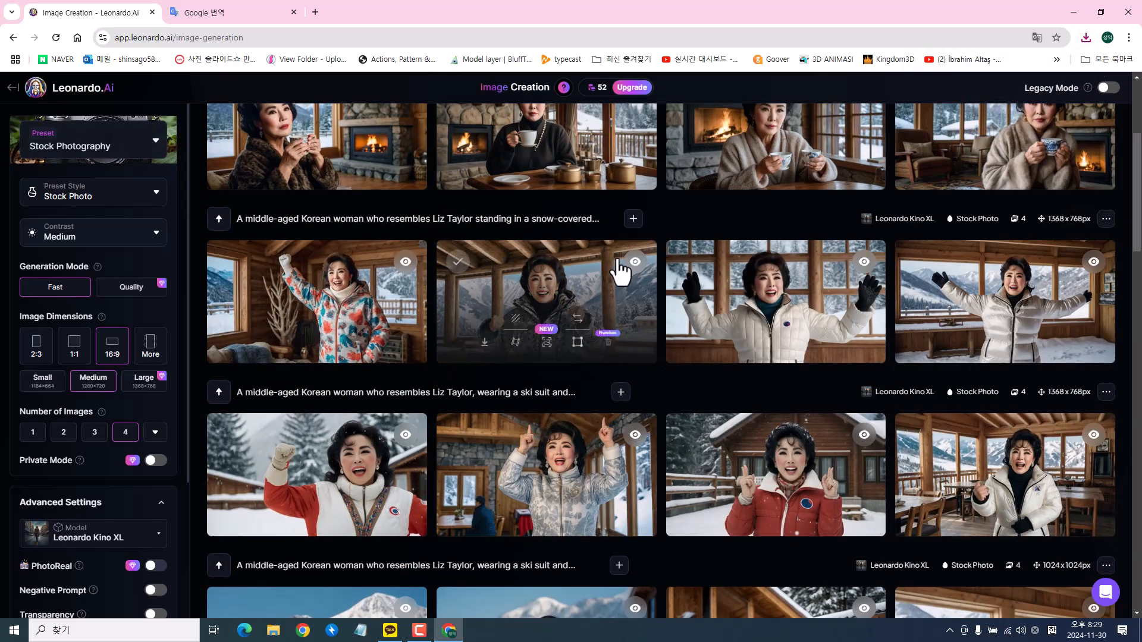
{"action": "scroll", "coordinate": [619, 271], "scroll_direction": "up", "scroll_amount": 4}
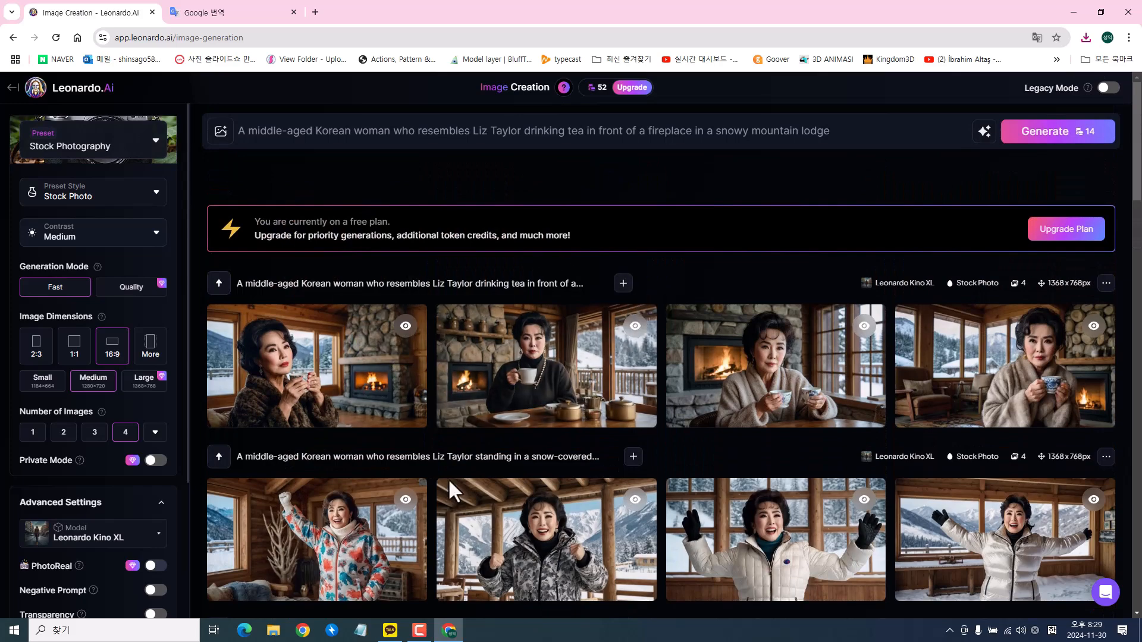
Open a new Chrome window with the first user profile and search Google for "kling ai.com"
{"action": "left_click", "coordinate": [303, 630]}
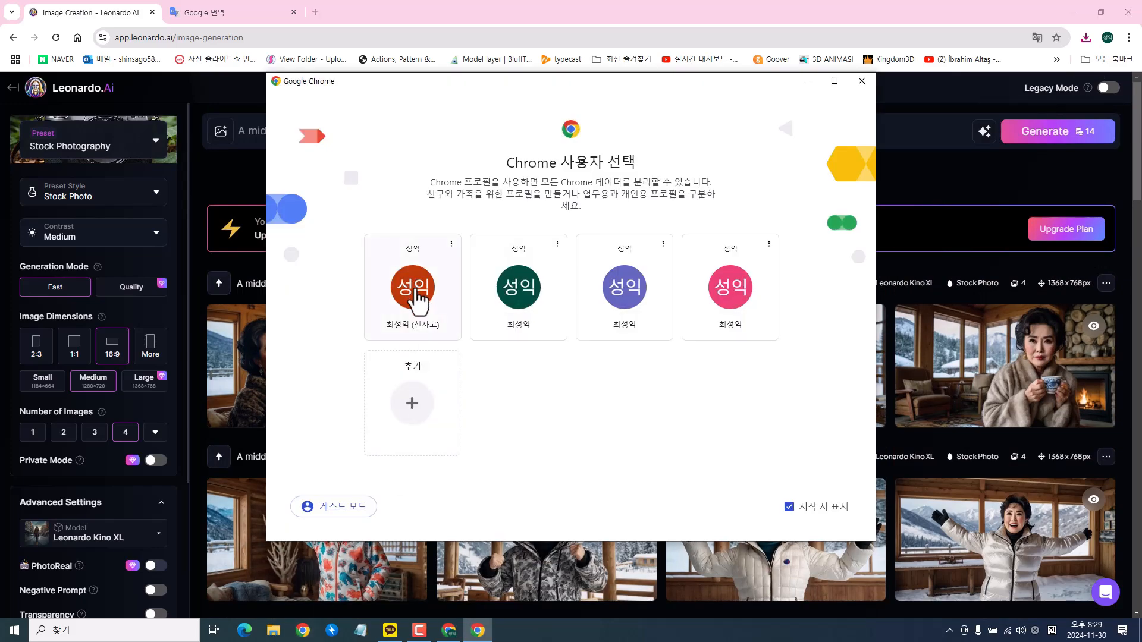
{"action": "left_click", "coordinate": [418, 297]}
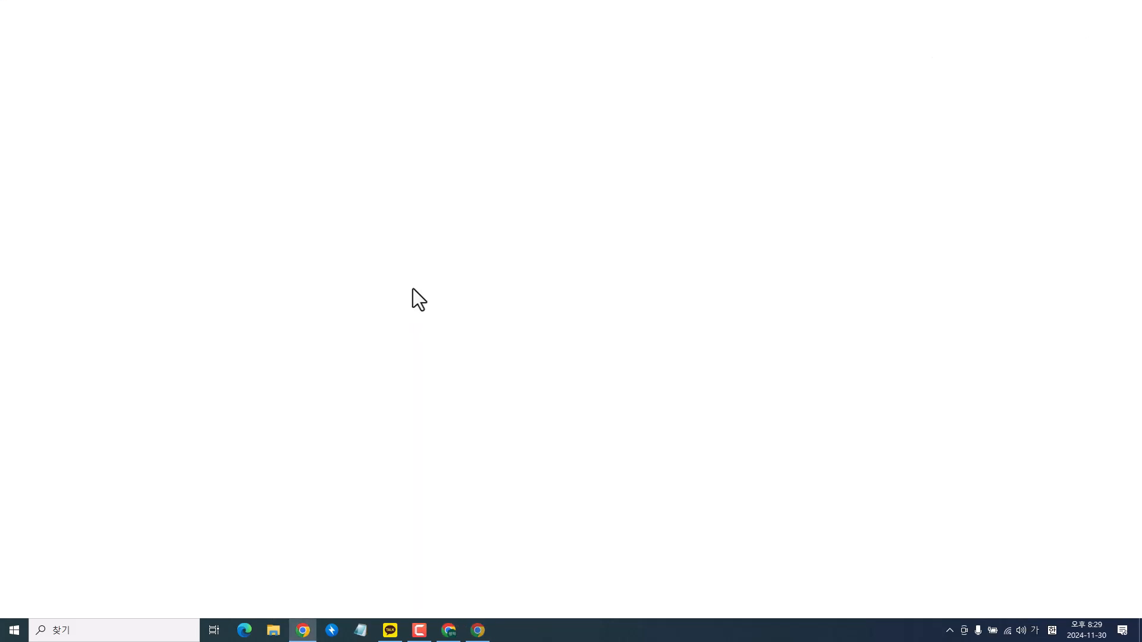
{"action": "left_click", "coordinate": [402, 244]}
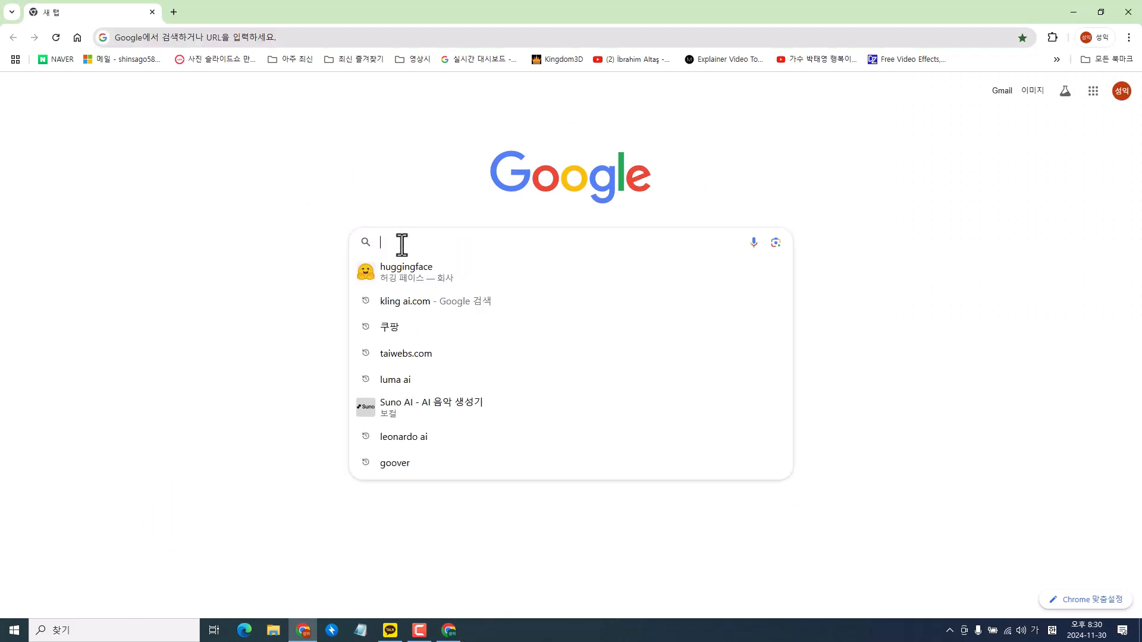
{"action": "left_click", "coordinate": [410, 305]}
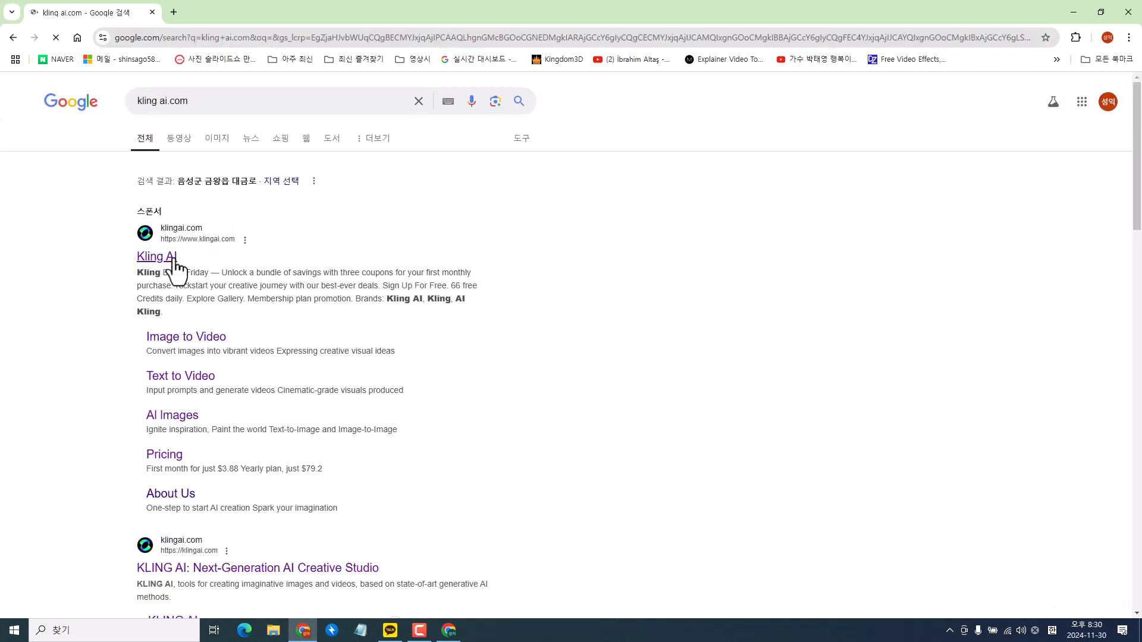
Open the Kling AI site, dismiss its promotional offer and open AI Videos for image-to-video generation
{"action": "scroll", "coordinate": [214, 304], "scroll_direction": "down", "scroll_amount": 5}
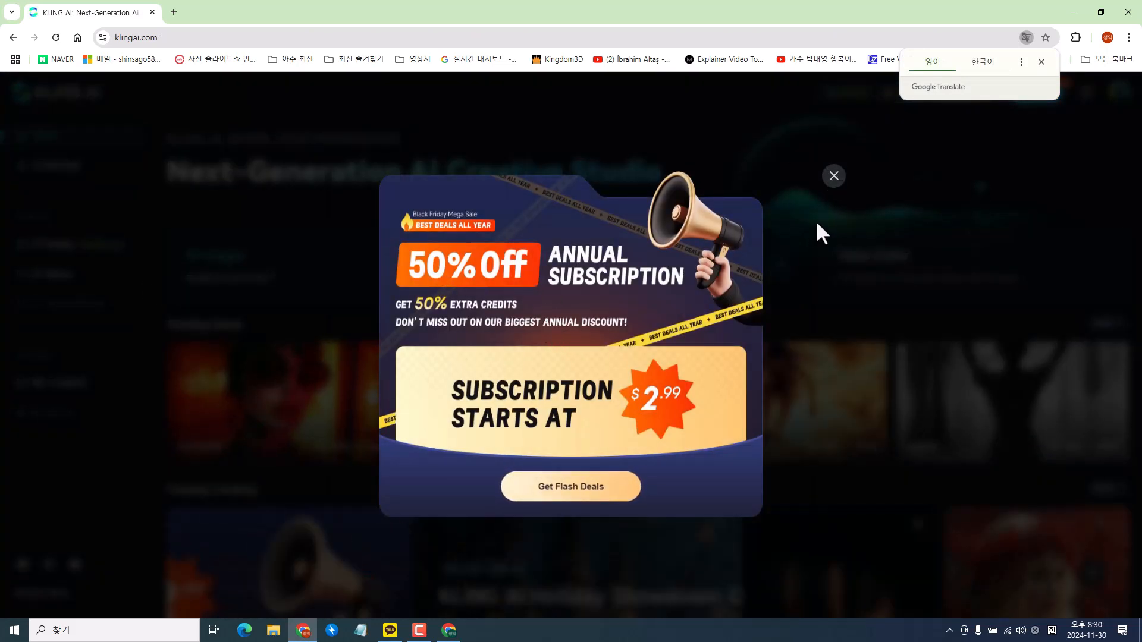
{"action": "left_click", "coordinate": [832, 176]}
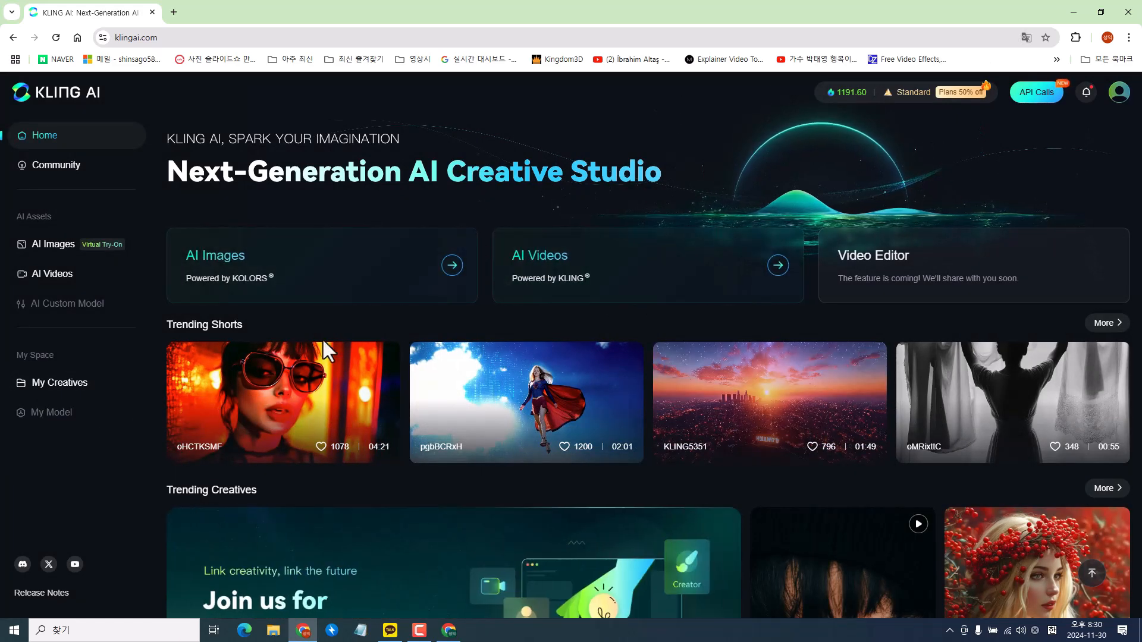
{"action": "left_click", "coordinate": [547, 273]}
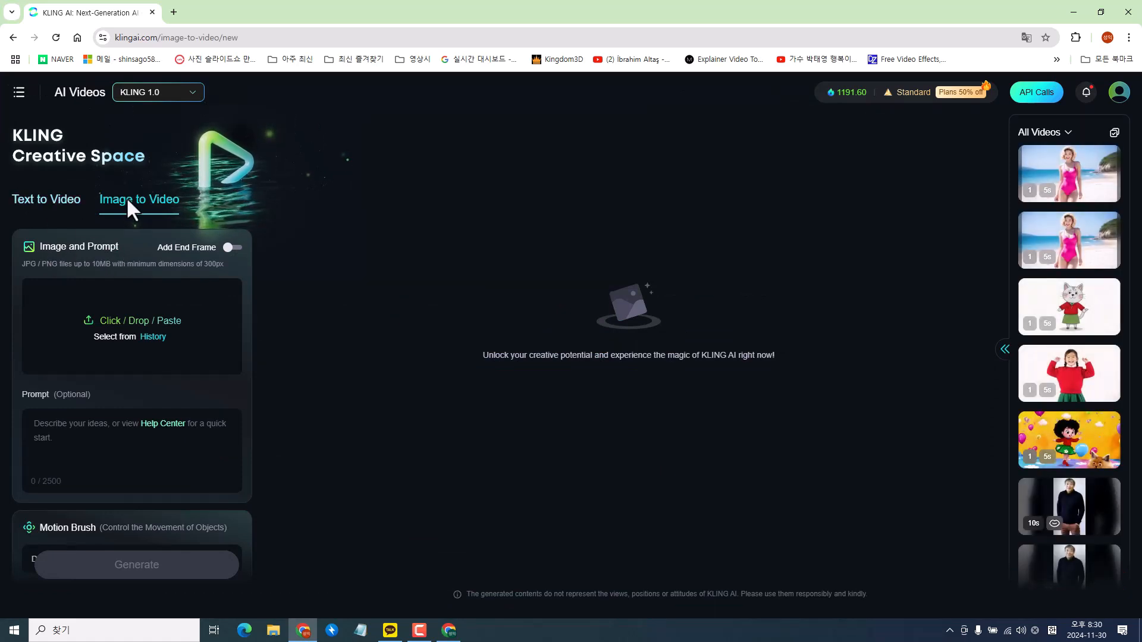
Upload the downloaded fireplace tea image Leonardo_Kino_XL_A_middleaged_Korean_woman_who_resembles_Liz_T_1 as the source image for the video
{"action": "left_click", "coordinate": [116, 327]}
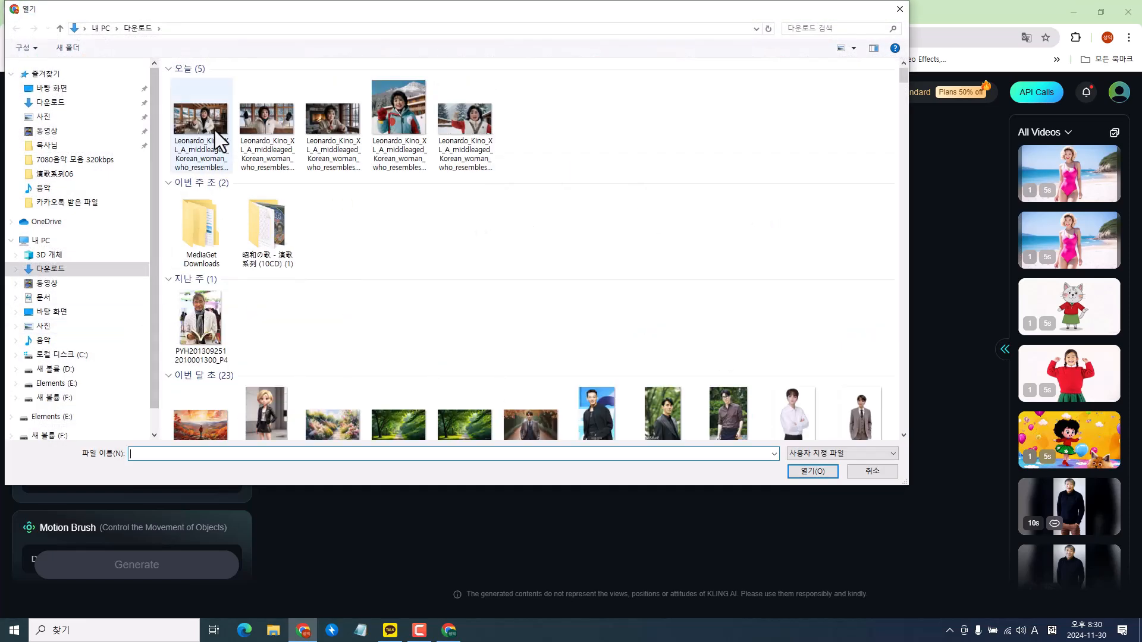
{"action": "left_click", "coordinate": [269, 116]}
{"action": "left_click", "coordinate": [335, 117]}
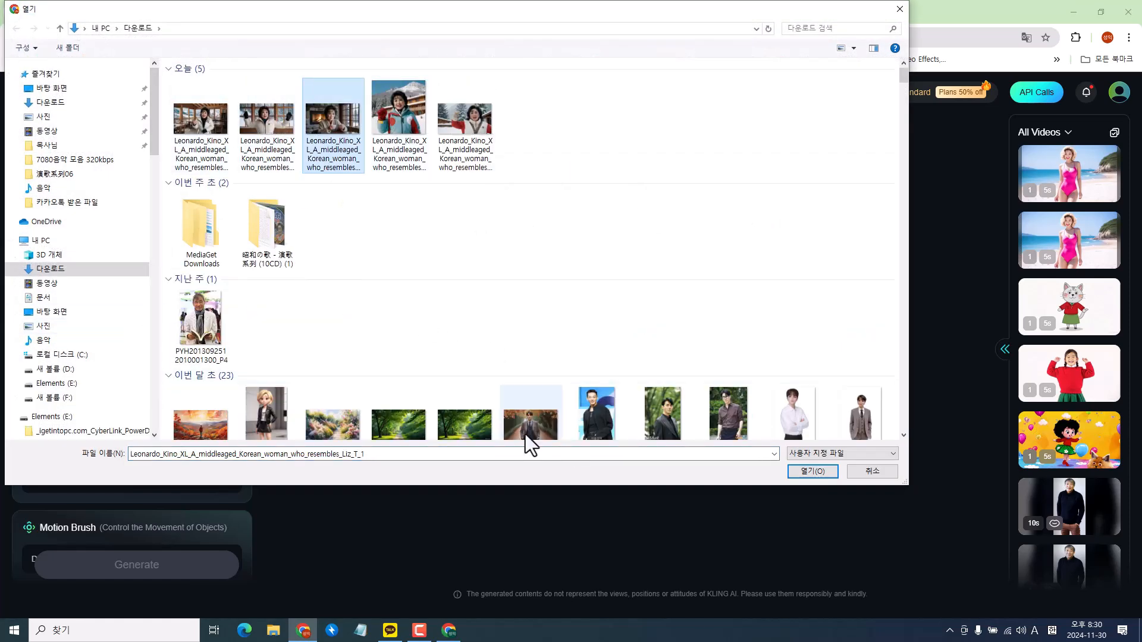
{"action": "left_click", "coordinate": [809, 471]}
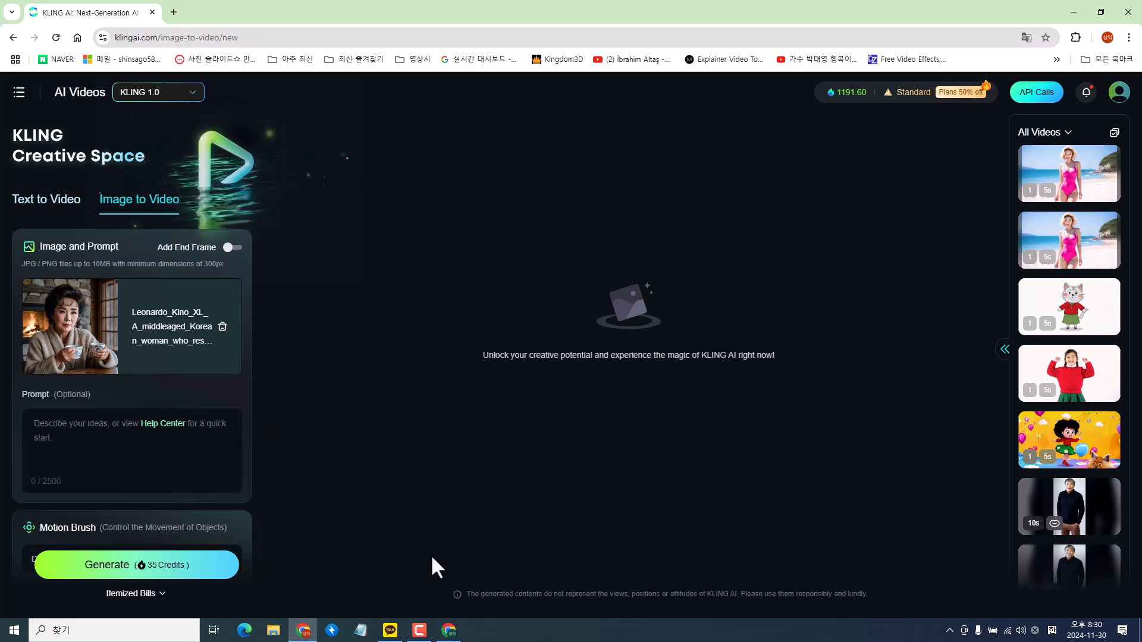
Copy the English tea-drinking translation from Google Translate in the other Chrome window and paste it as the Kling AI video prompt
{"action": "left_click", "coordinate": [448, 630]}
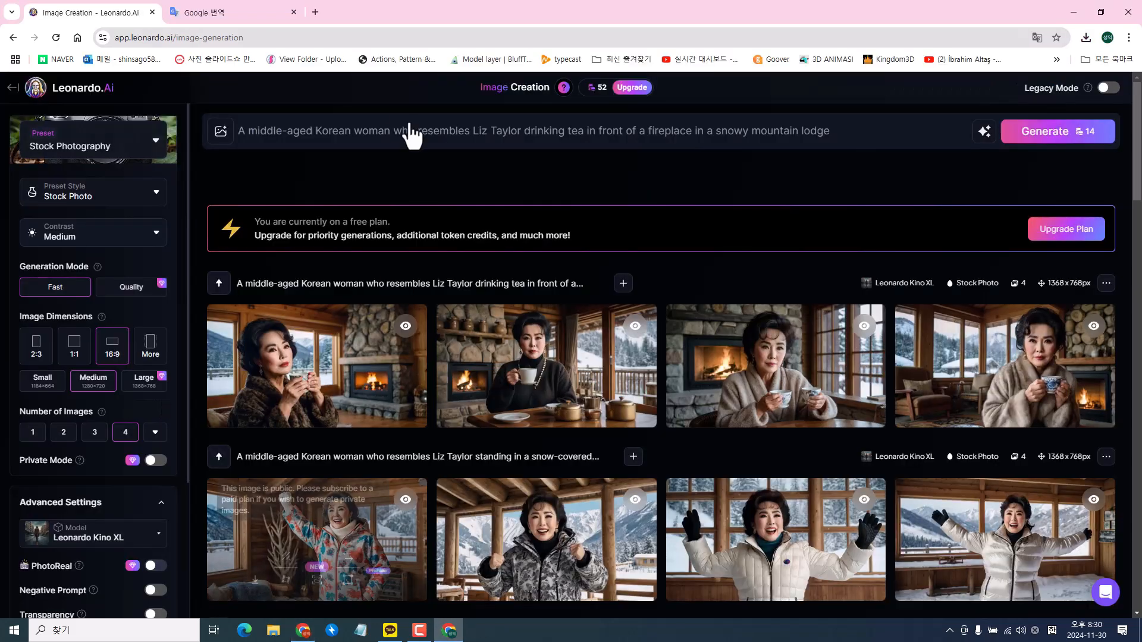
{"action": "left_click", "coordinate": [237, 12]}
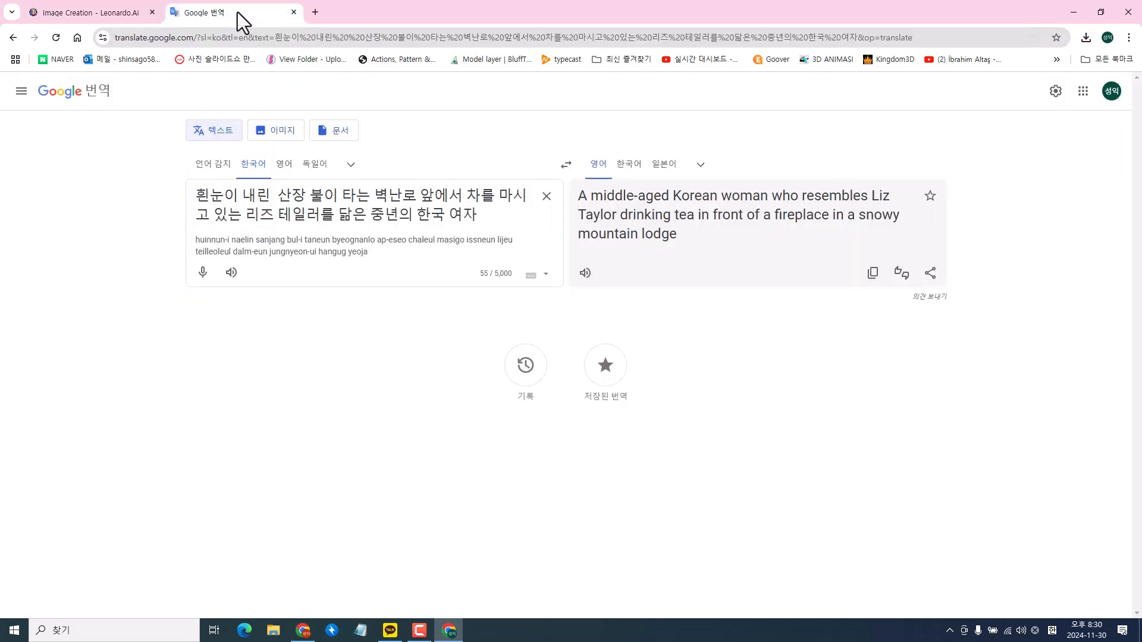
{"action": "left_click", "coordinate": [873, 274]}
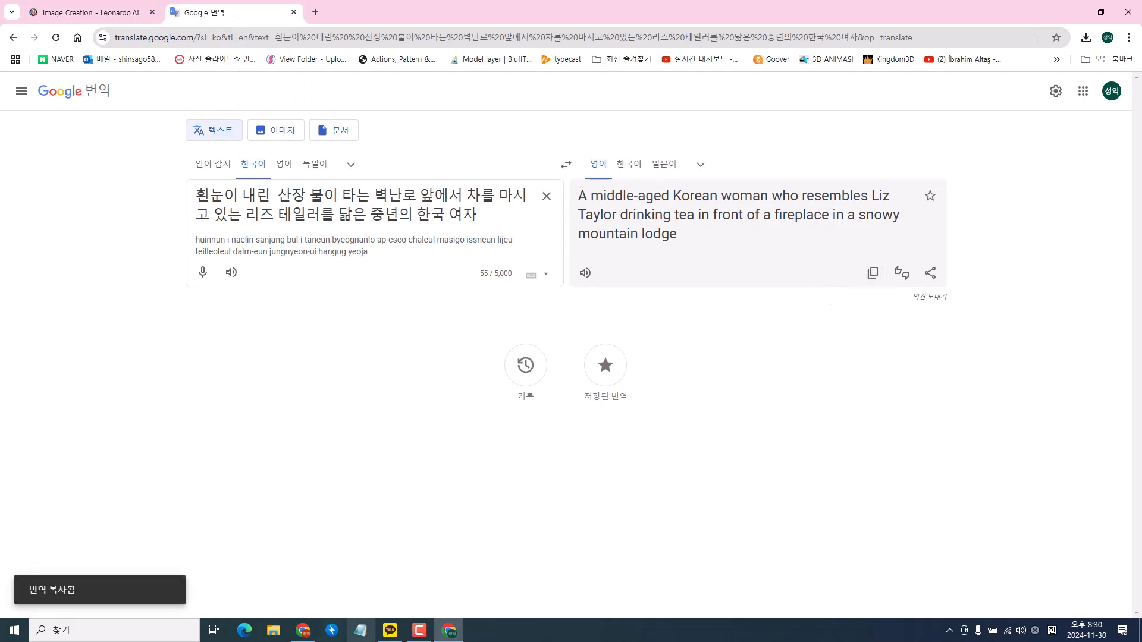
{"action": "left_click", "coordinate": [301, 630]}
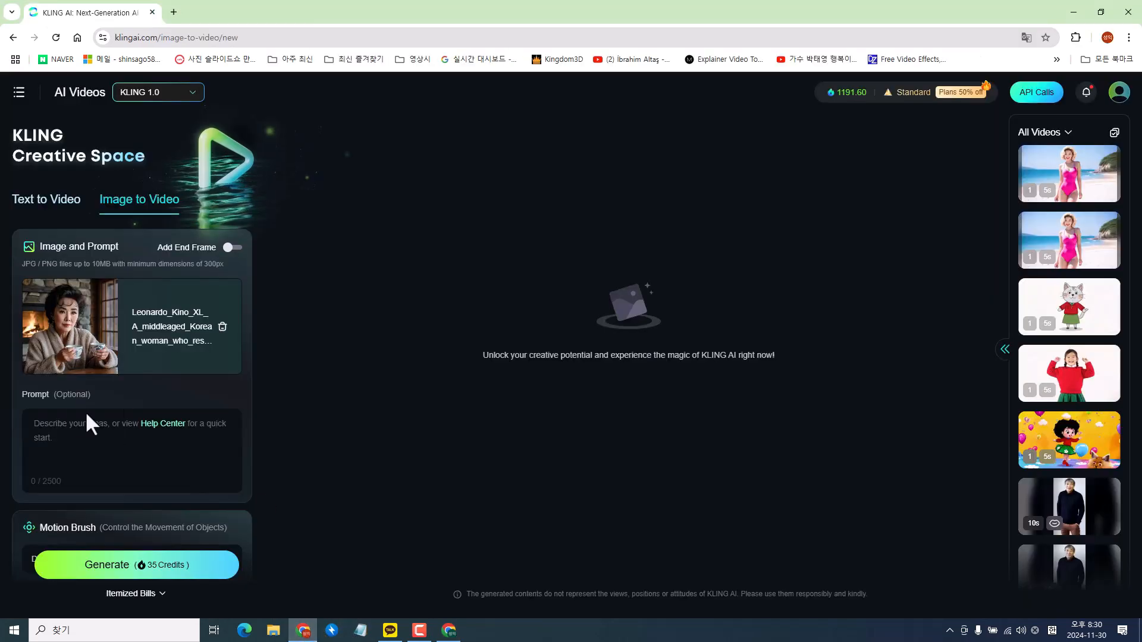
{"action": "left_click", "coordinate": [46, 426]}
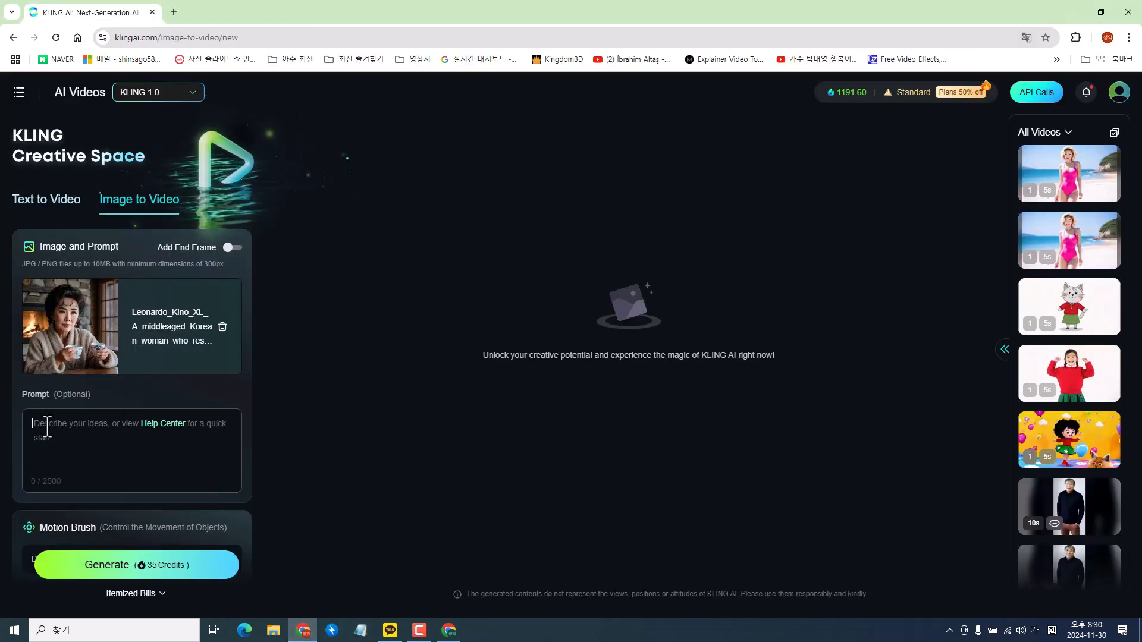
{"action": "key", "text": "ctrl+v"}
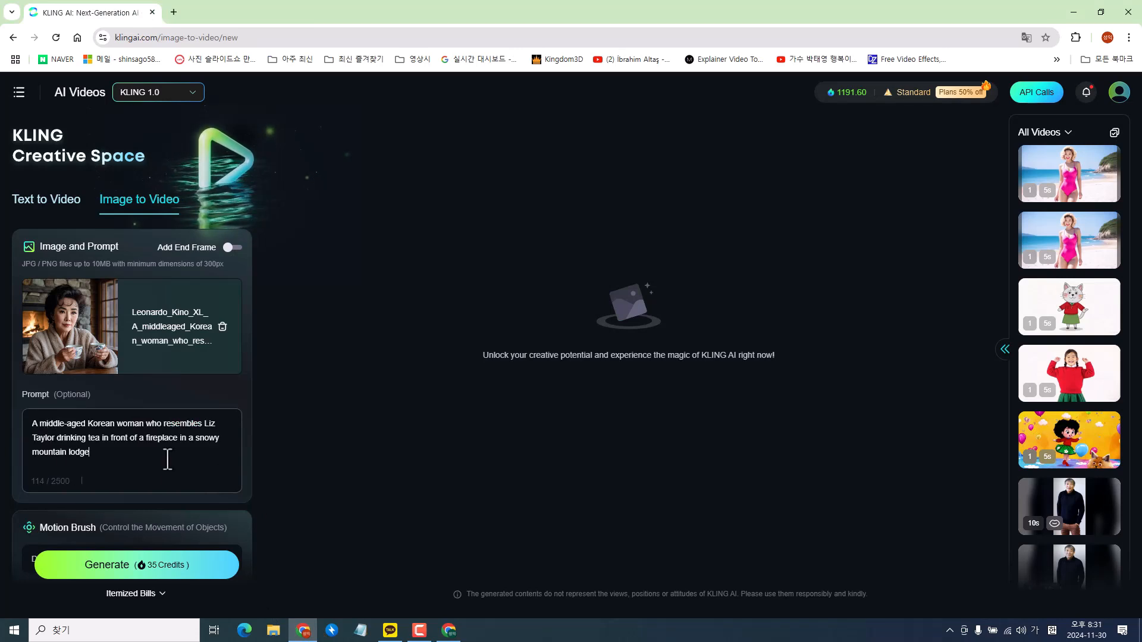
Set the generation mode to Standard Mode and generate one 5-second video from the uploaded image
{"action": "scroll", "coordinate": [166, 459], "scroll_direction": "down", "scroll_amount": 3}
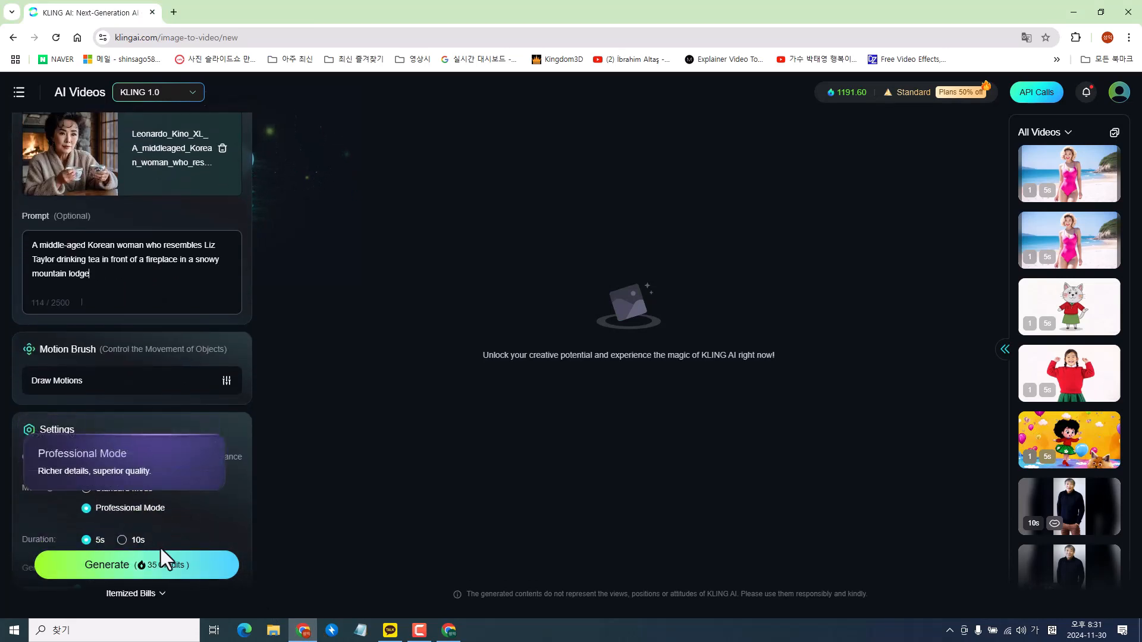
{"action": "left_click", "coordinate": [86, 489]}
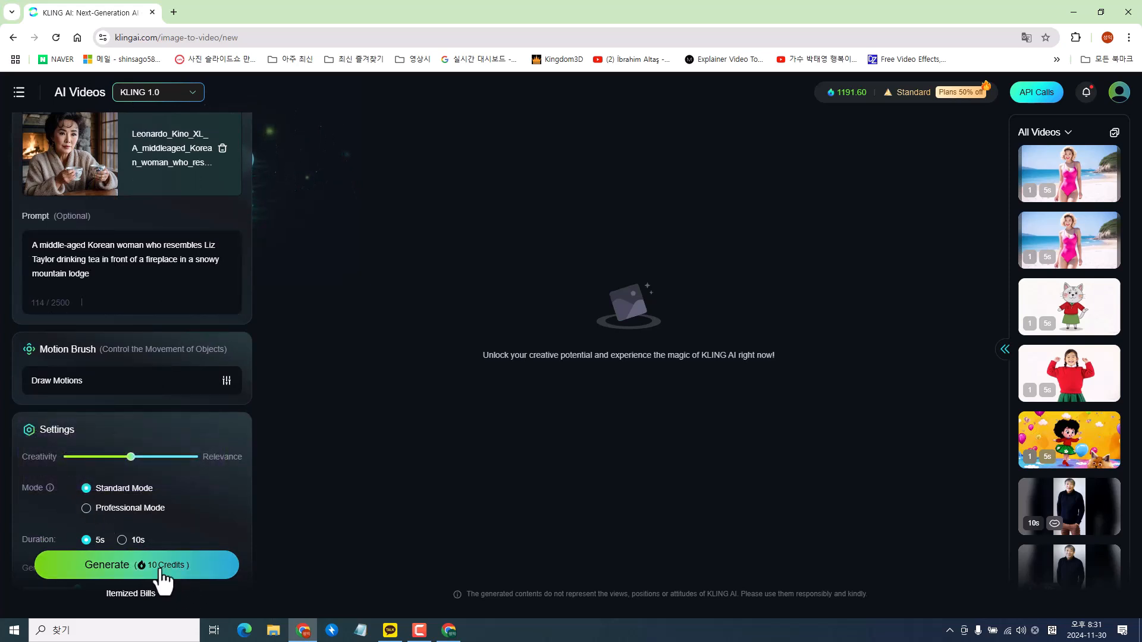
{"action": "scroll", "coordinate": [159, 493], "scroll_direction": "down", "scroll_amount": 2}
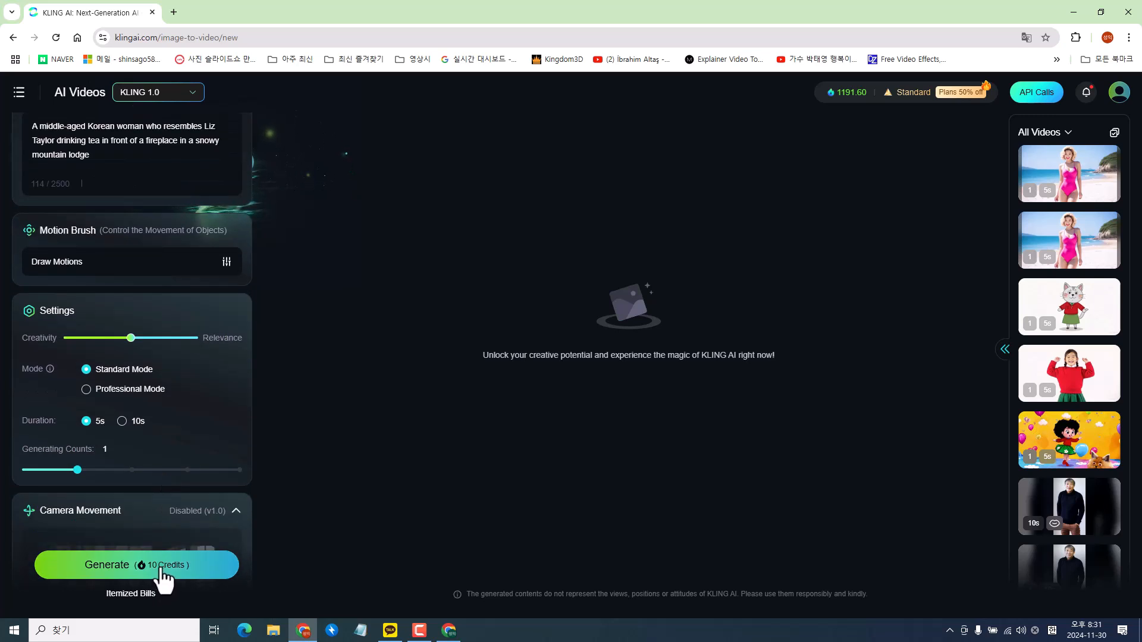
{"action": "left_click", "coordinate": [113, 568]}
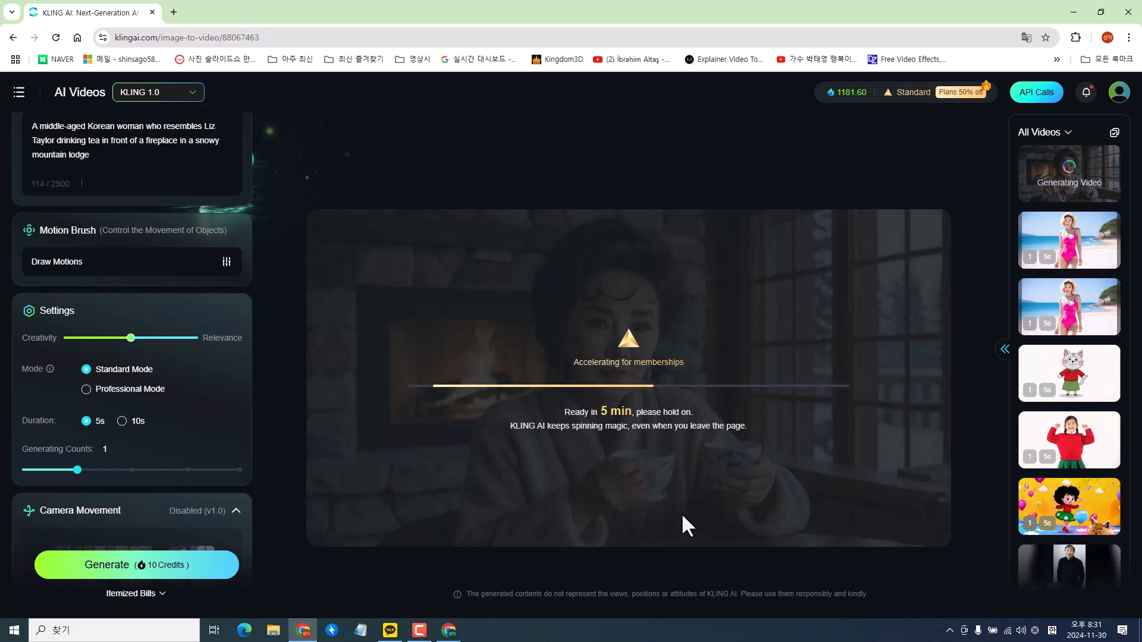
Review the monthly membership plans and their credits, and return to the video generation page
{"action": "mouse_move", "coordinate": [840, 107]}
{"action": "left_click", "coordinate": [924, 94]}
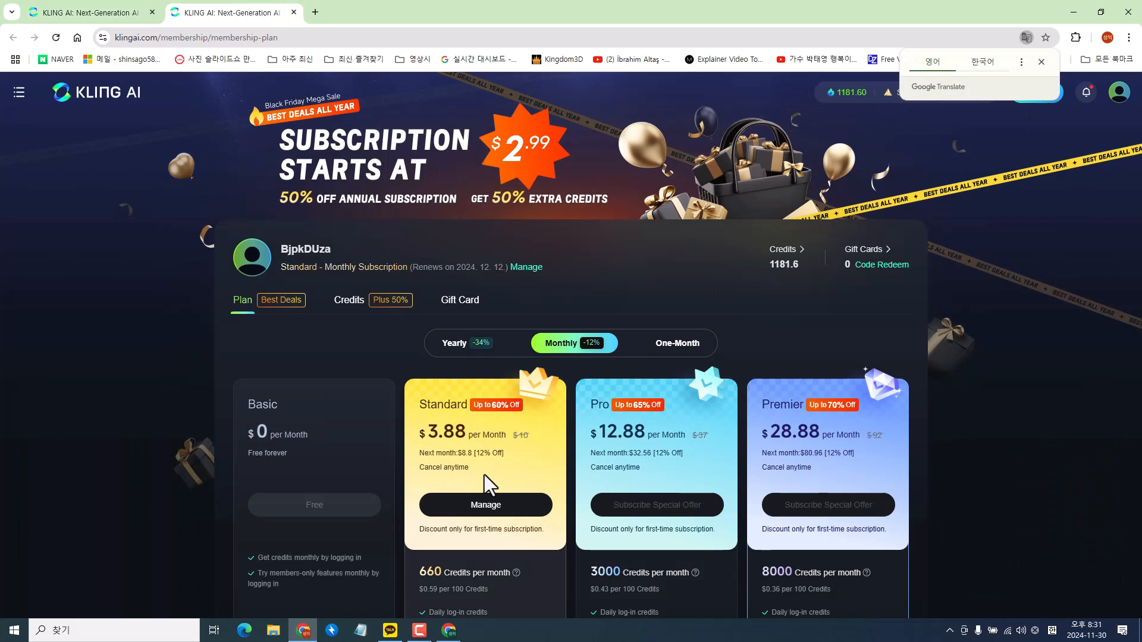
{"action": "scroll", "coordinate": [525, 456], "scroll_direction": "down", "scroll_amount": 2}
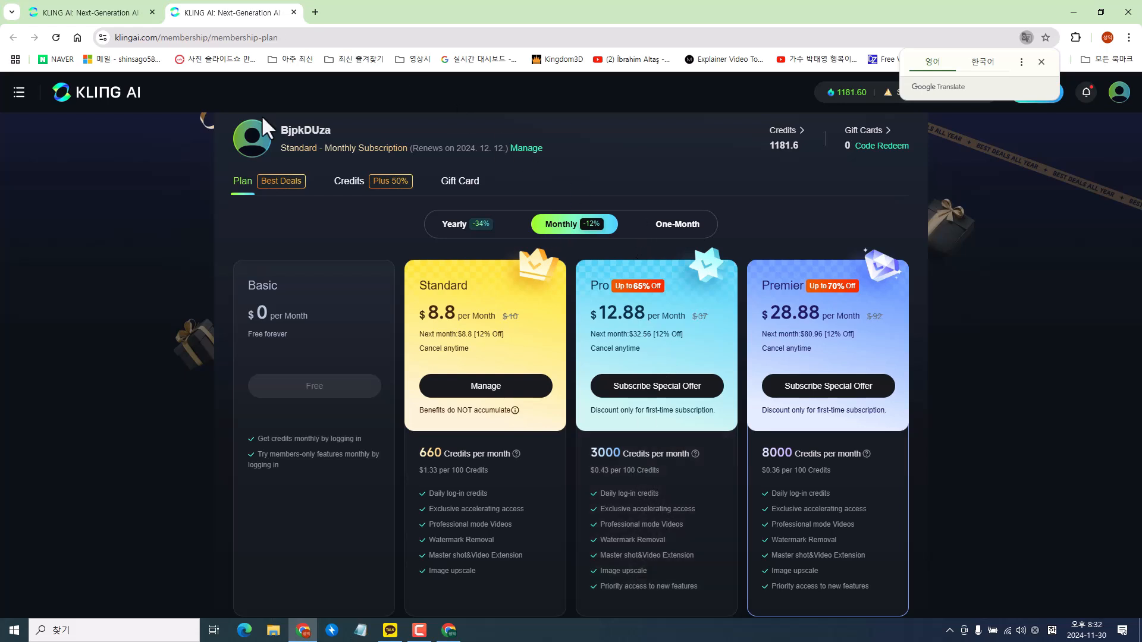
{"action": "left_click", "coordinate": [135, 226]}
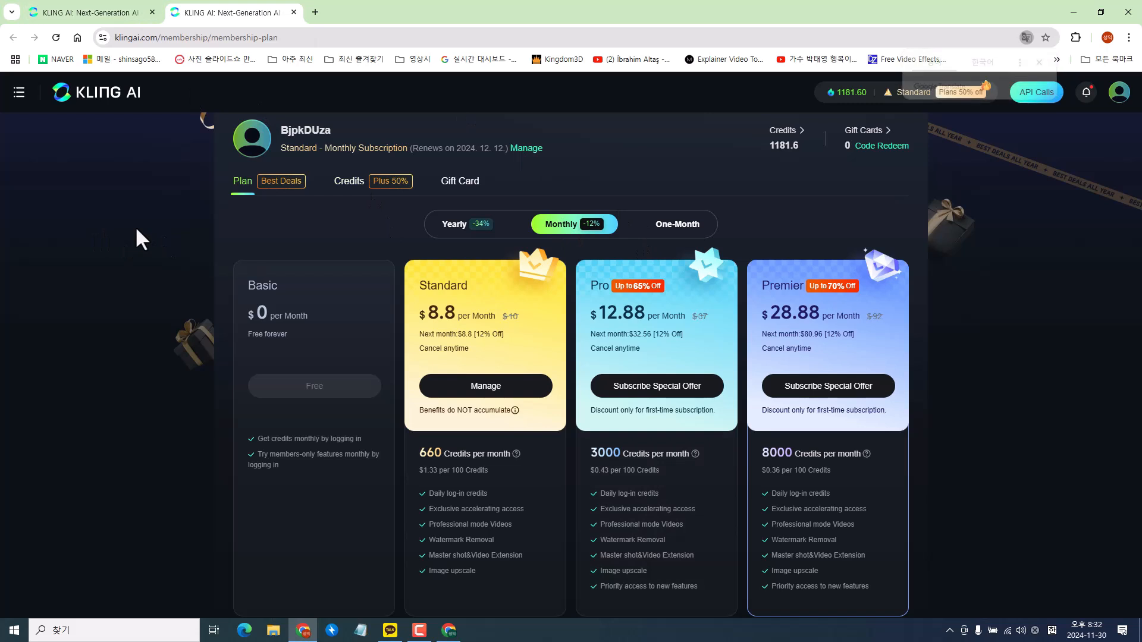
{"action": "left_click", "coordinate": [97, 13]}
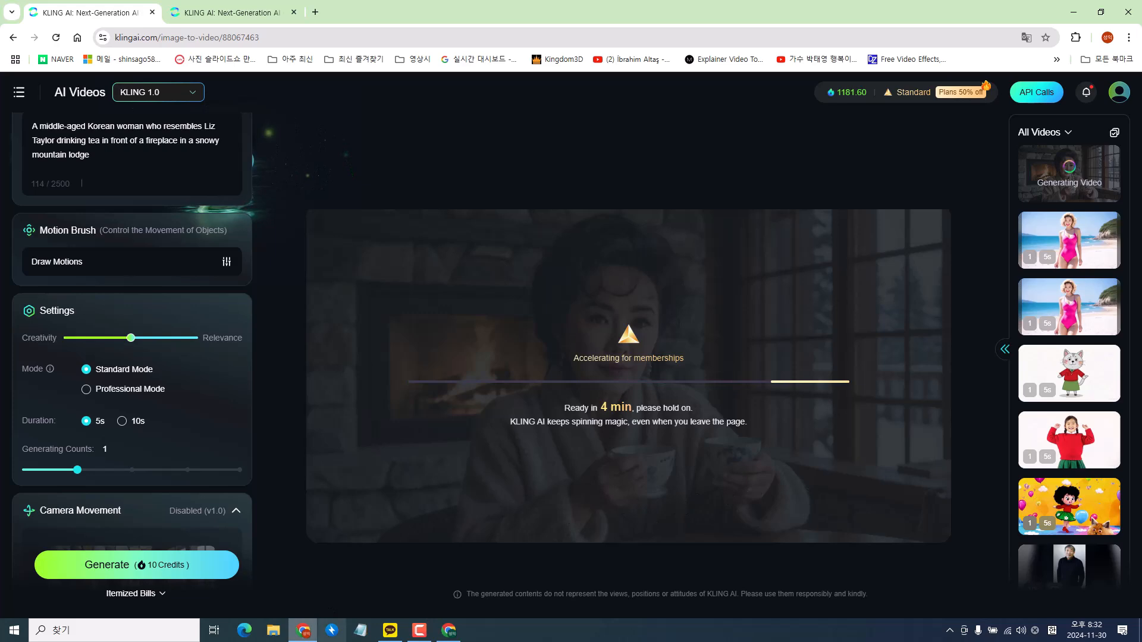
Switch to Leonardo AI and download the fourth image of the tea-drinking set
{"action": "left_click", "coordinate": [448, 628]}
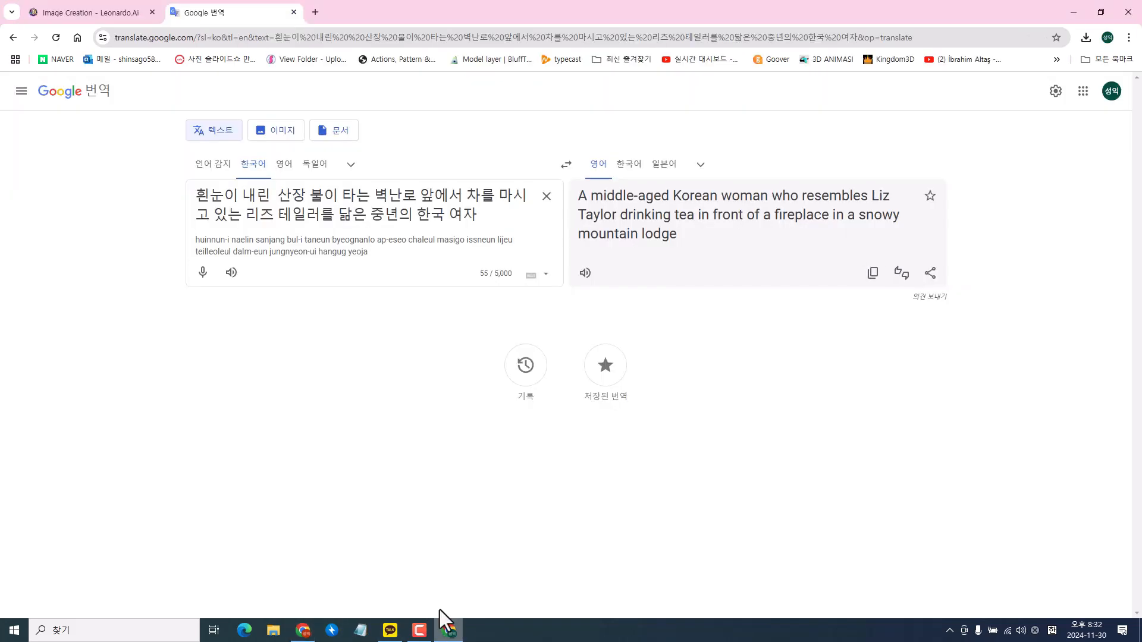
{"action": "left_click", "coordinate": [104, 15]}
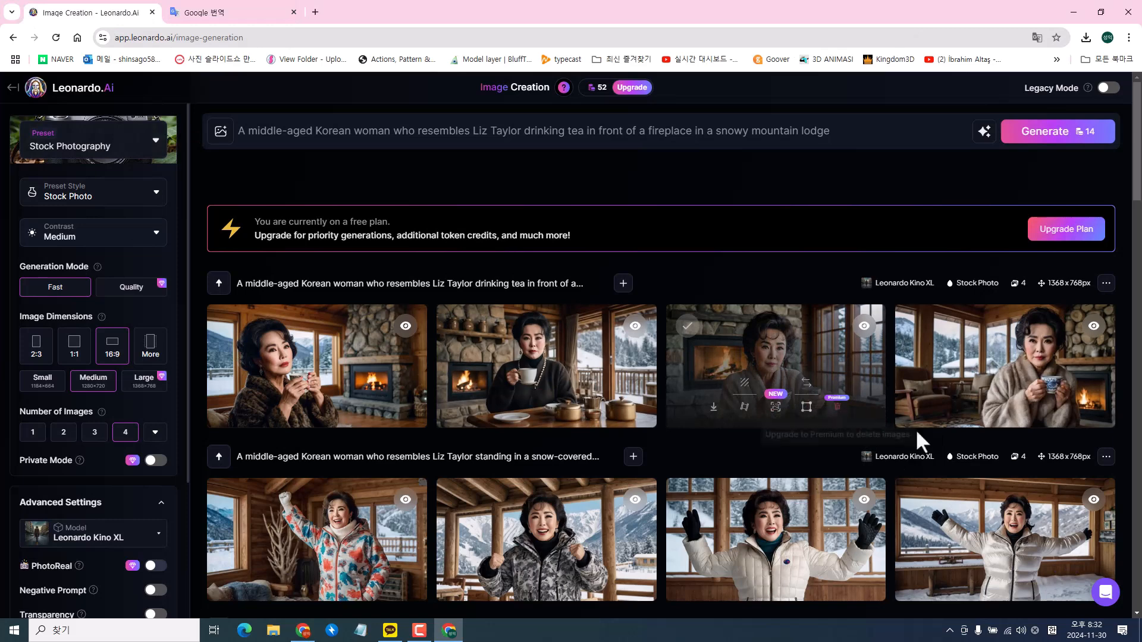
{"action": "mouse_move", "coordinate": [1056, 400]}
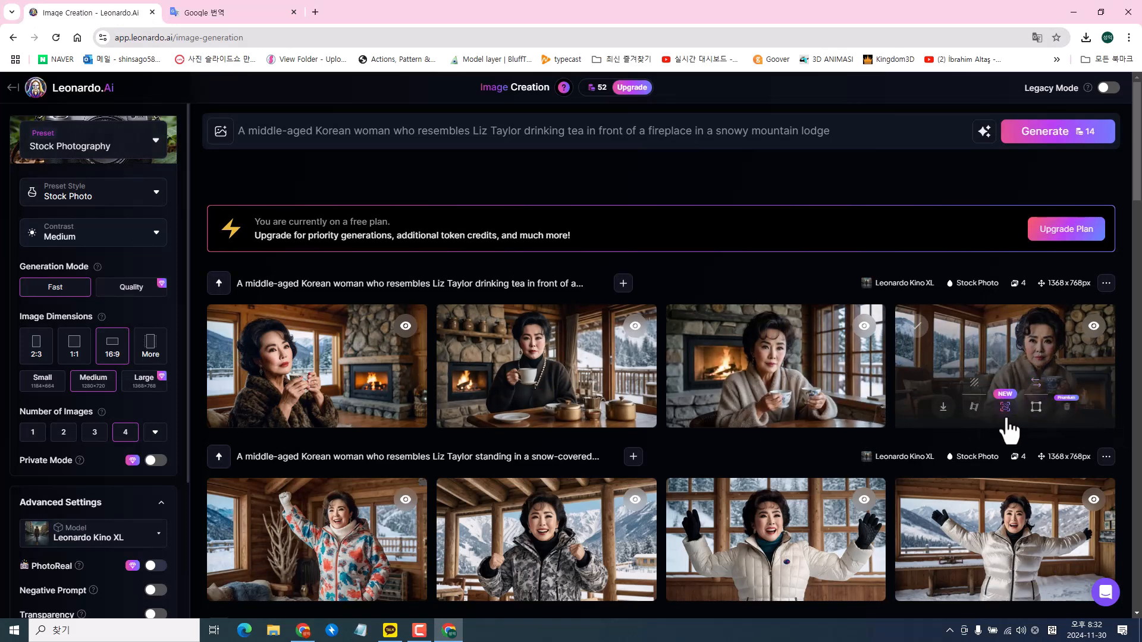
{"action": "left_click", "coordinate": [945, 410]}
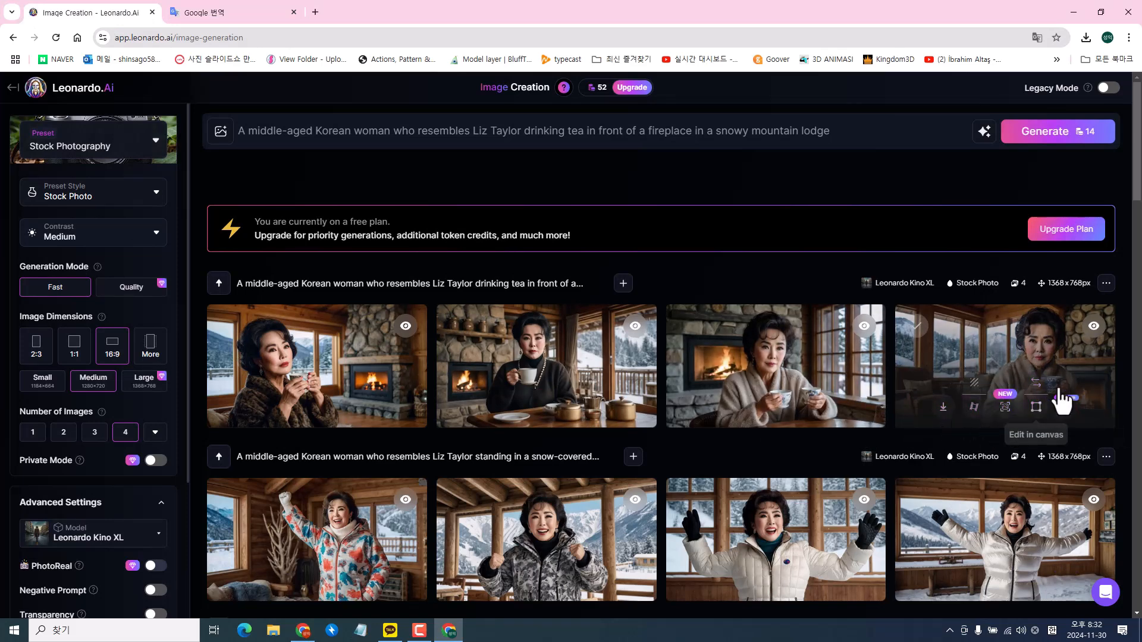
{"action": "mouse_move", "coordinate": [293, 408]}
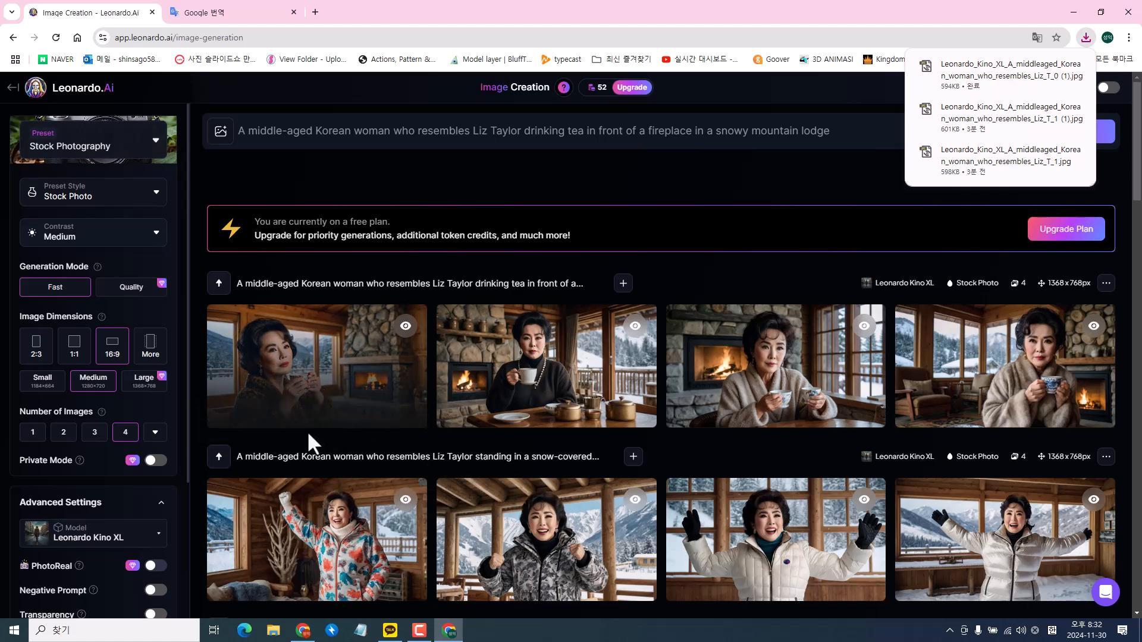
{"action": "mouse_move", "coordinate": [573, 423]}
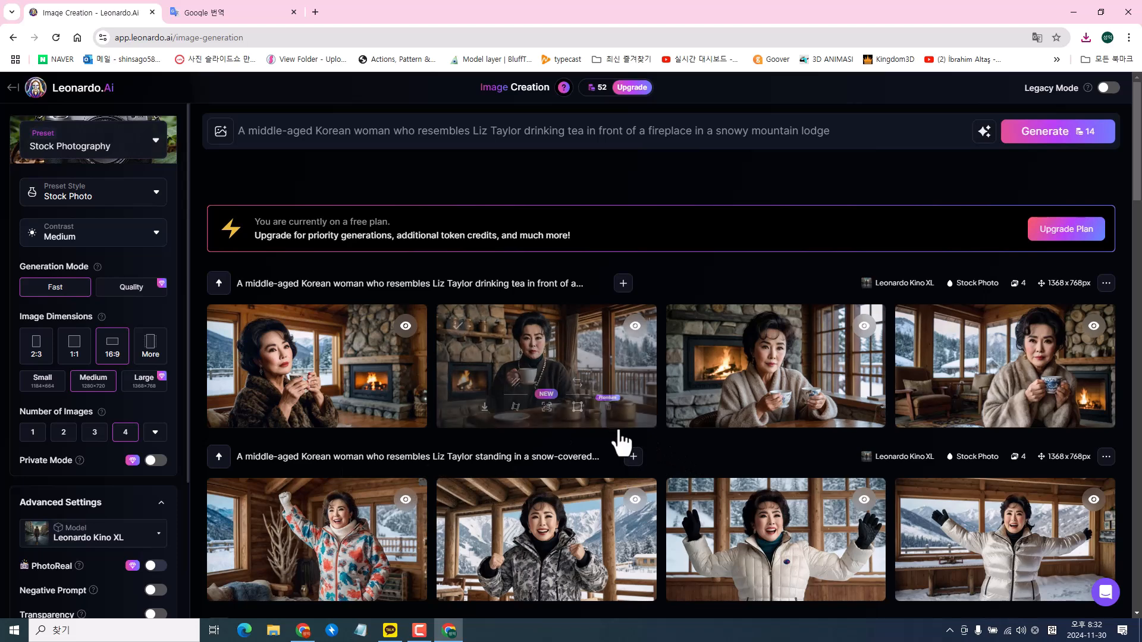
{"action": "mouse_move", "coordinate": [344, 395]}
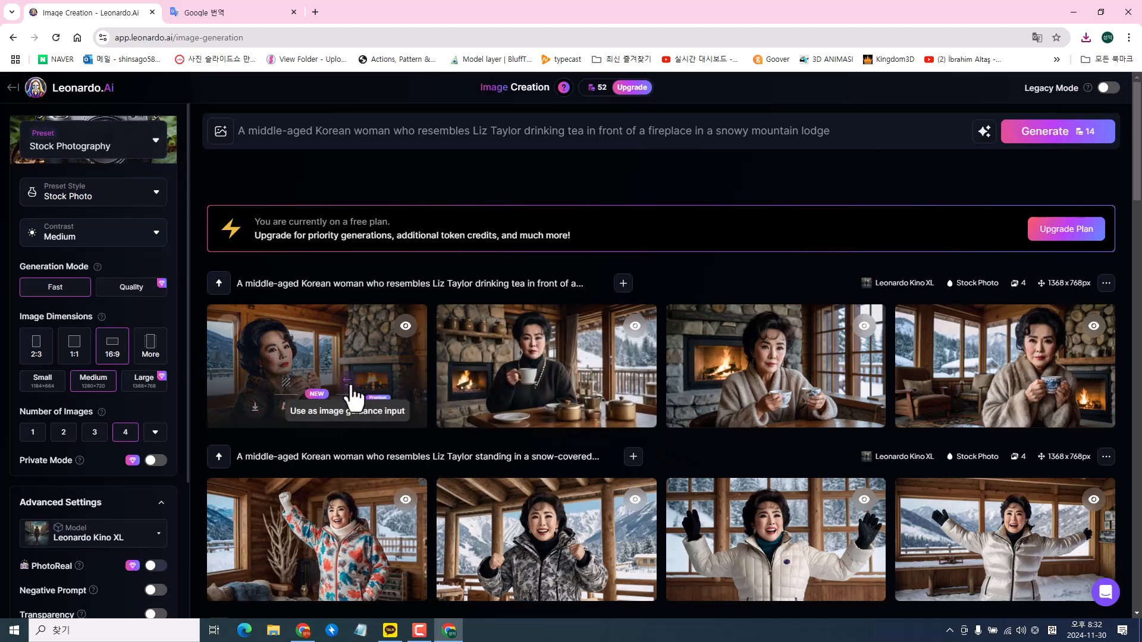
Switch back to Kling AI, replace the source image with Leonardo_Kino_XL_A_middleaged_Korean_woman_who_resembles_Liz_T_0 (1) and generate a video with the same prompt
{"action": "left_click", "coordinate": [304, 631]}
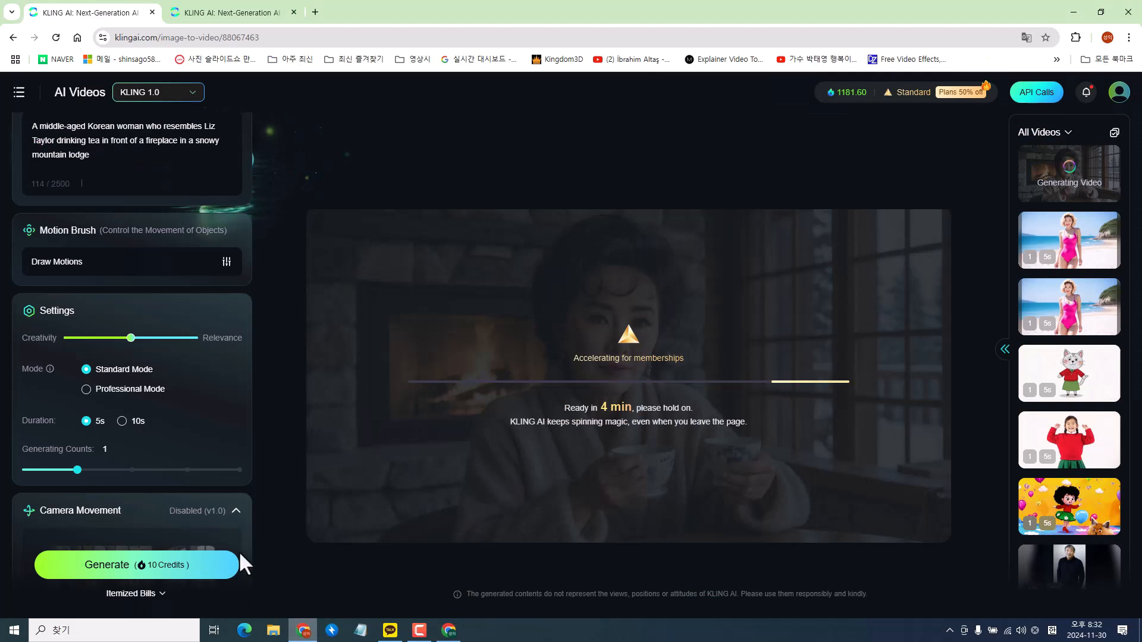
{"action": "scroll", "coordinate": [141, 263], "scroll_direction": "up", "scroll_amount": 5}
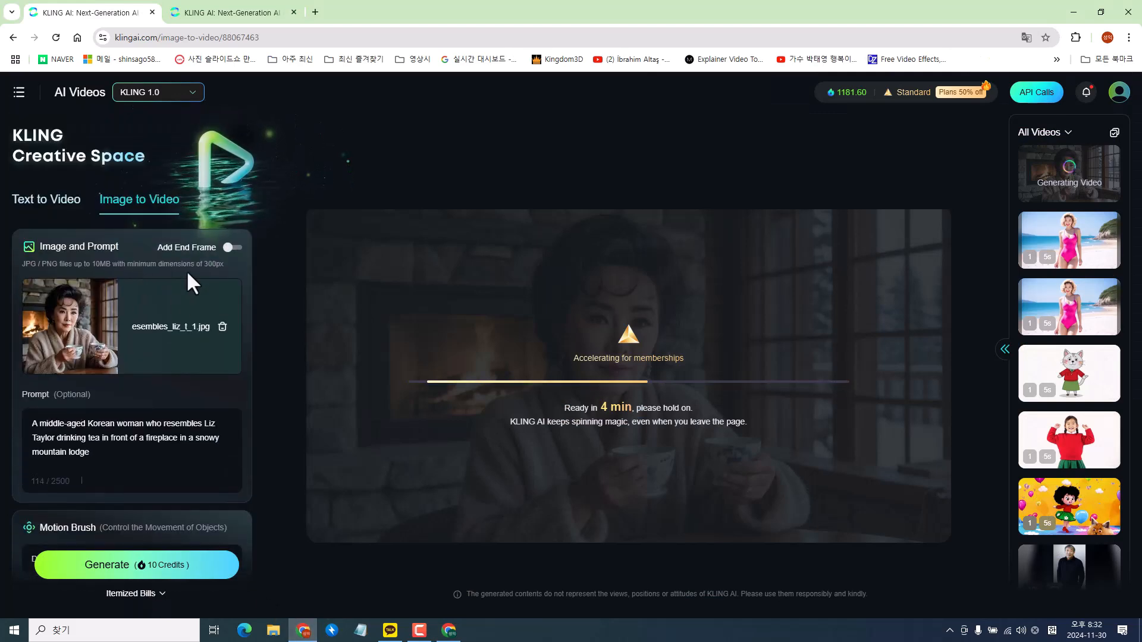
{"action": "left_click", "coordinate": [222, 327]}
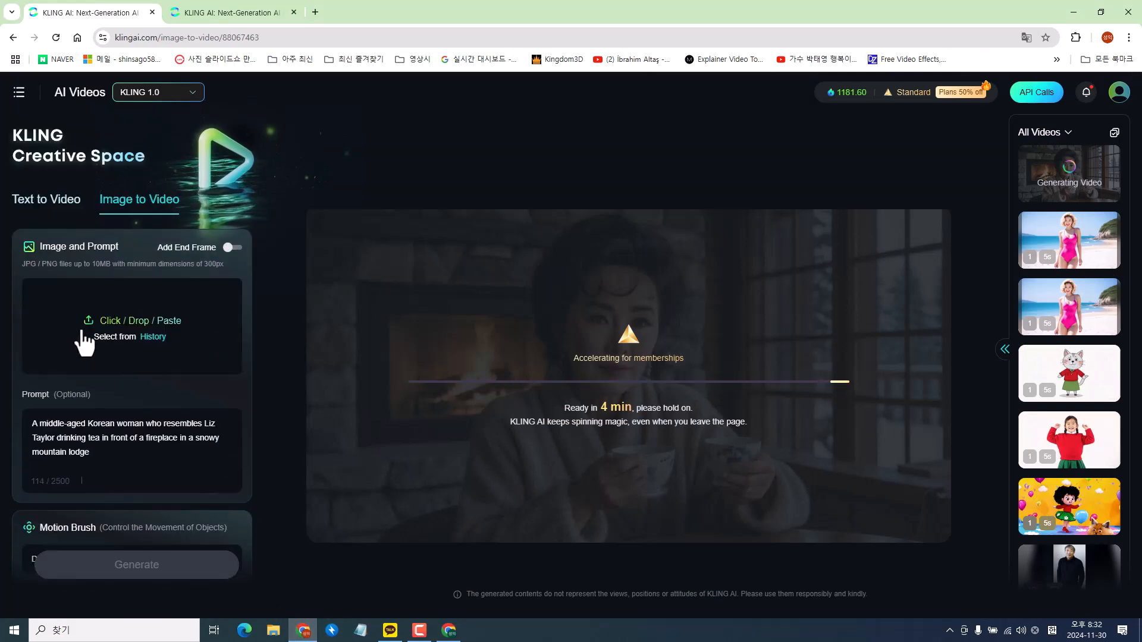
{"action": "left_click", "coordinate": [116, 324]}
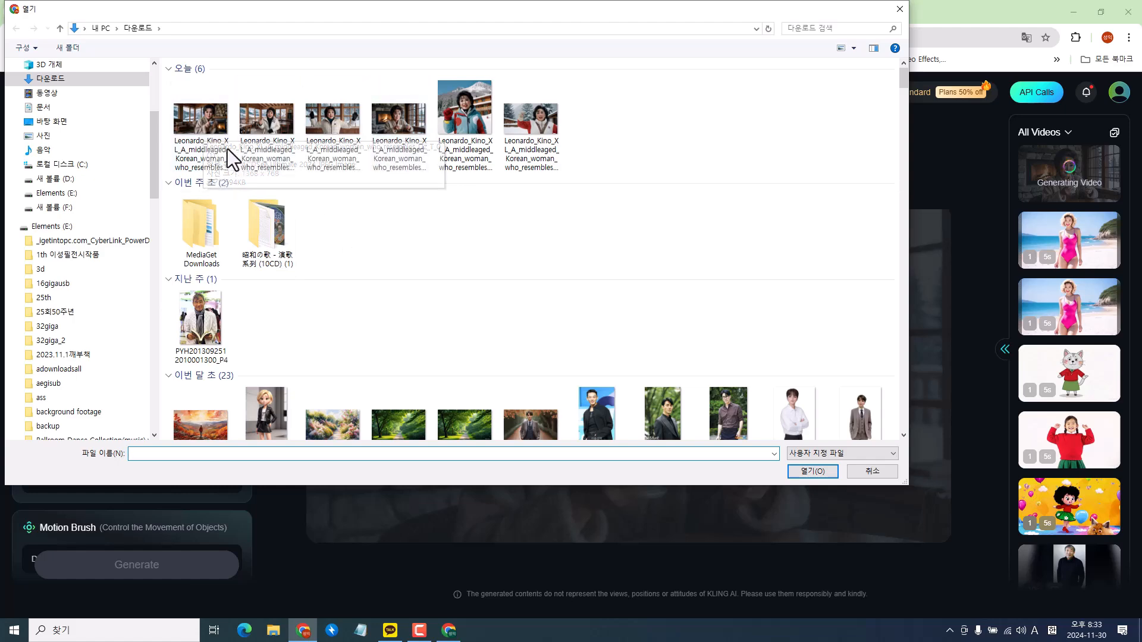
{"action": "left_click", "coordinate": [207, 127]}
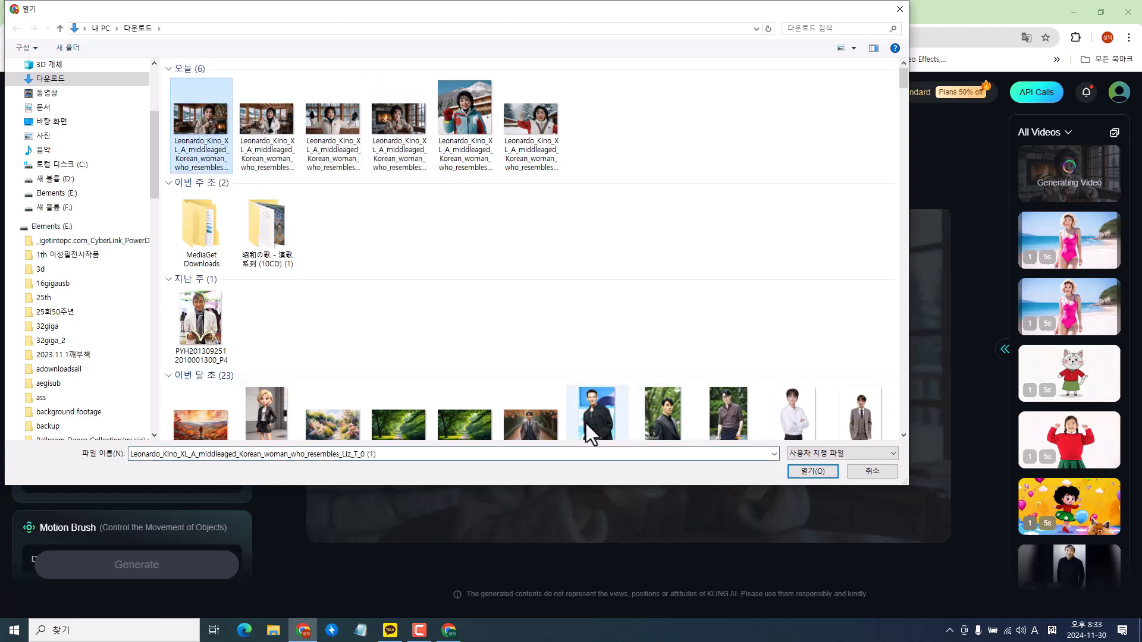
{"action": "left_click", "coordinate": [810, 470]}
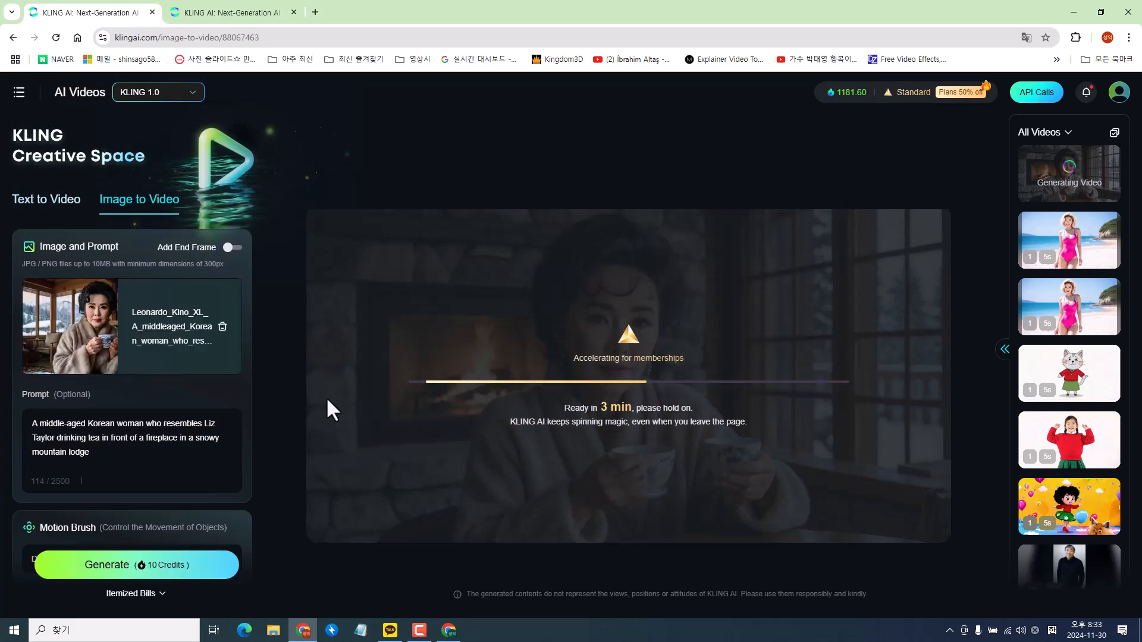
{"action": "left_click", "coordinate": [126, 568]}
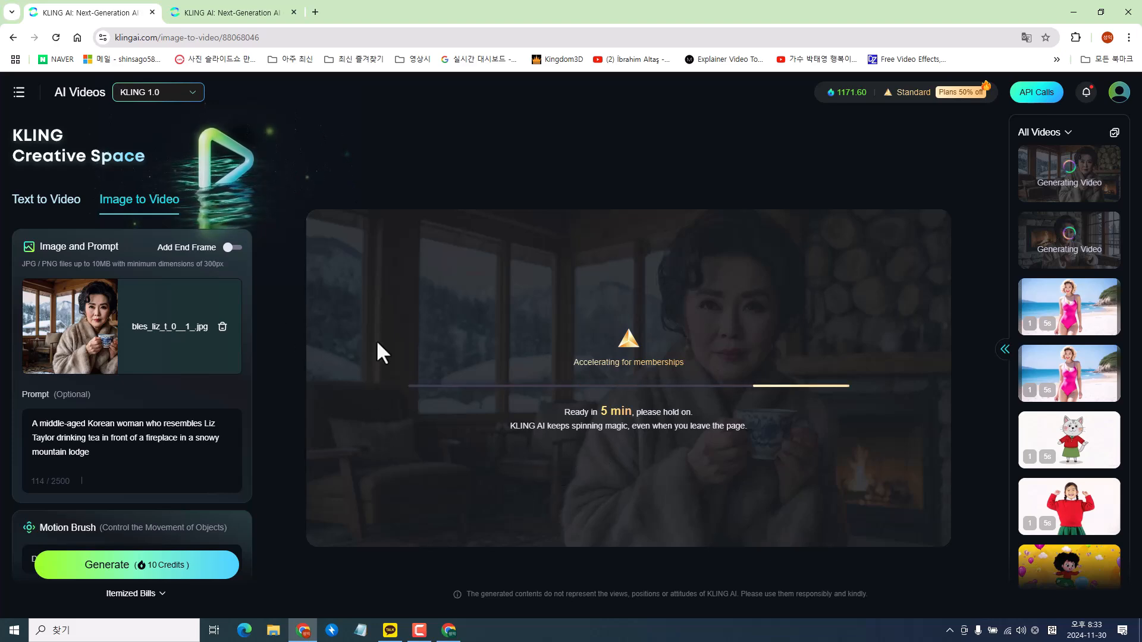
Switch to Google Translate, replace "차를 마시" with "기타를 치" in the Korean text and copy the English translation
{"action": "left_click", "coordinate": [450, 632]}
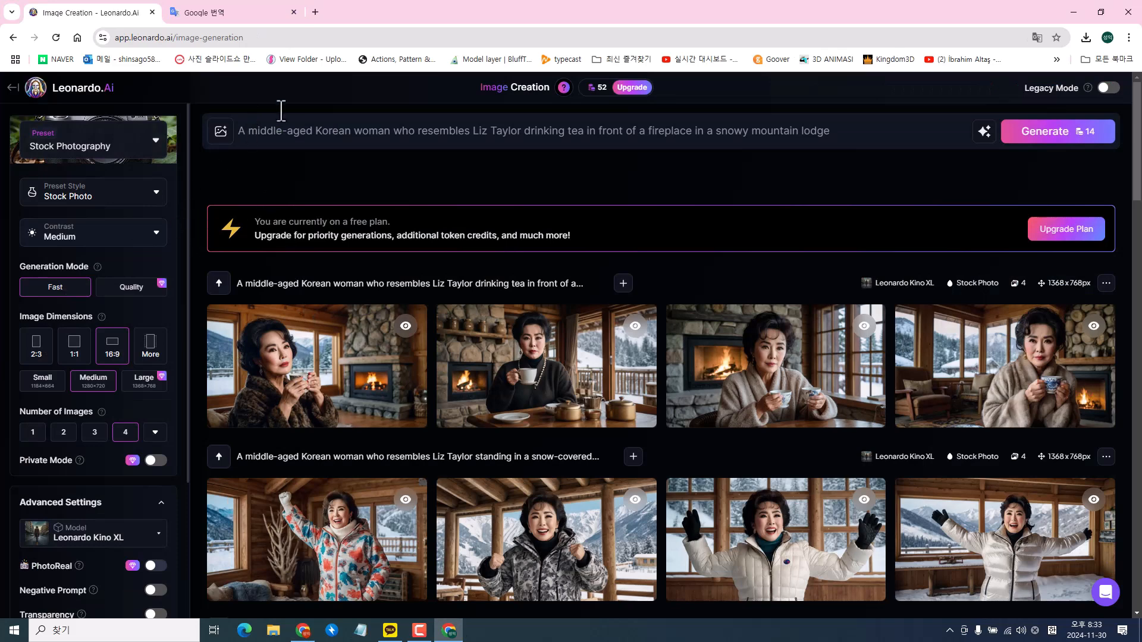
{"action": "left_click", "coordinate": [234, 11]}
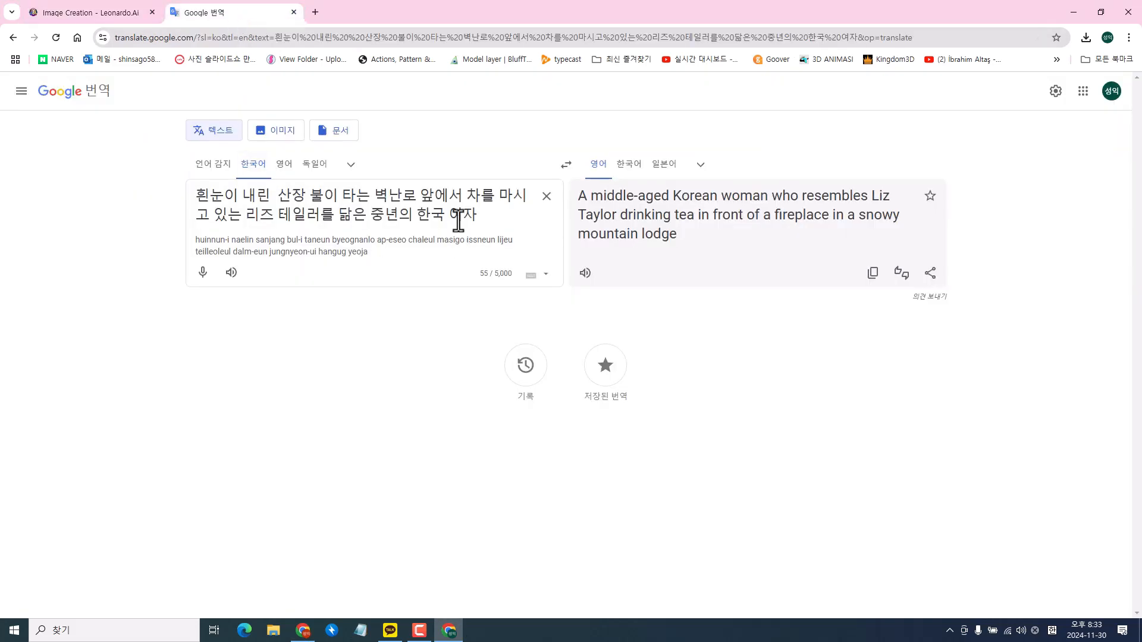
{"action": "left_click_drag", "start_coordinate": [474, 198], "coordinate": [518, 206]}
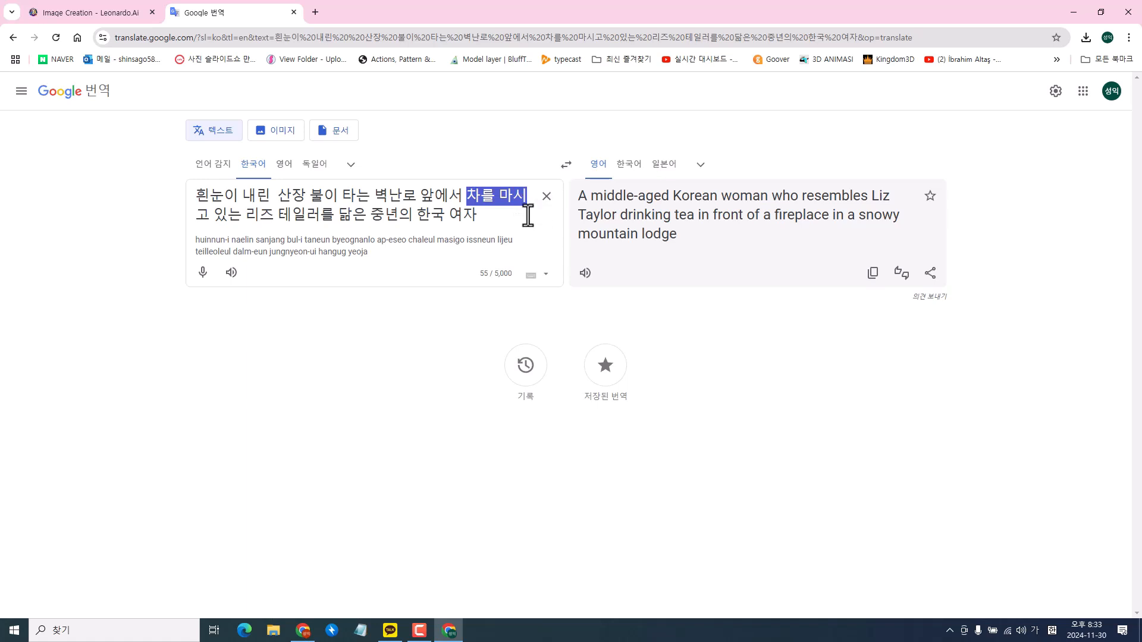
{"action": "type", "text": "기타를 치"}
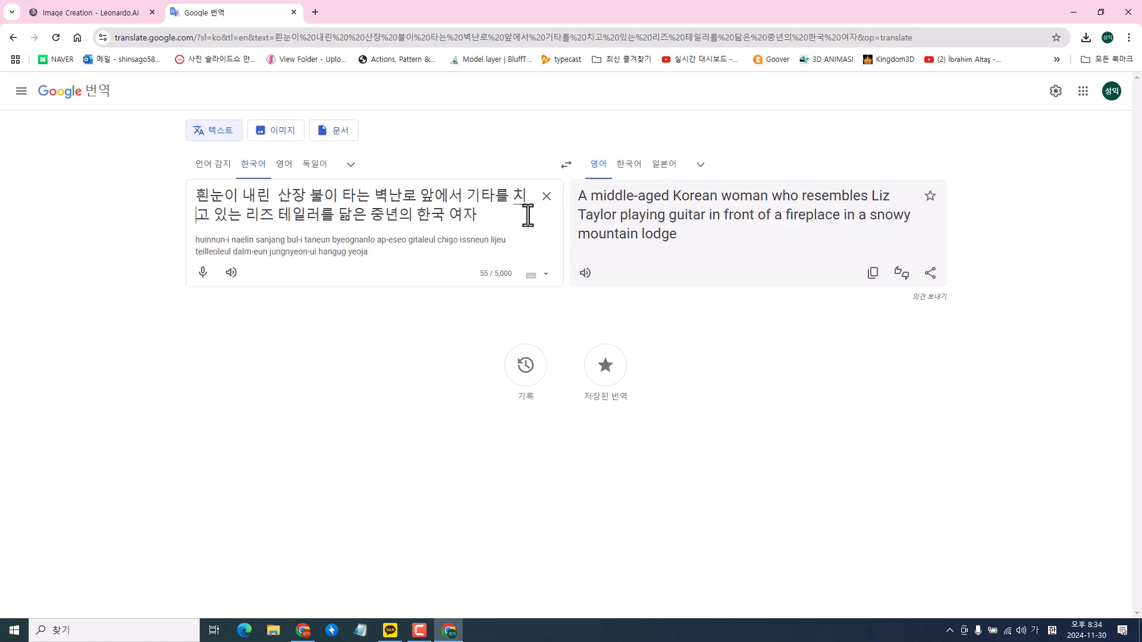
{"action": "type", "text": "고"}
{"action": "key", "text": "Delete"}
{"action": "left_click", "coordinate": [873, 274]}
Return to Leonardo AI, replace the prompt with the copied guitar-playing translation and generate four images with the same fixed seed
{"action": "left_click", "coordinate": [97, 15]}
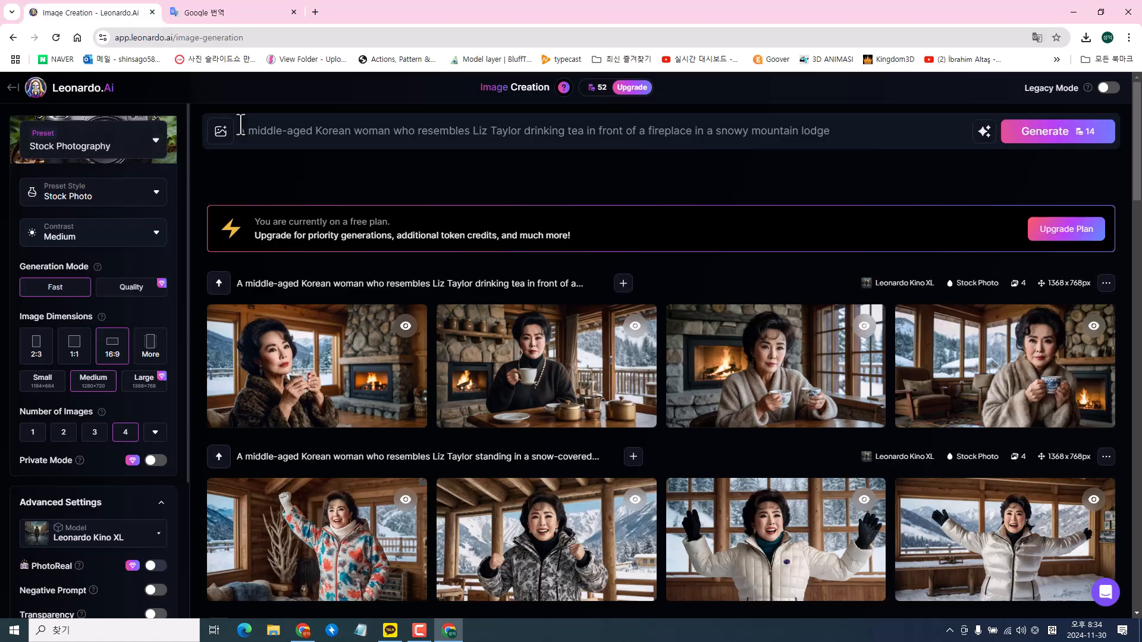
{"action": "left_click_drag", "start_coordinate": [238, 129], "coordinate": [882, 141]}
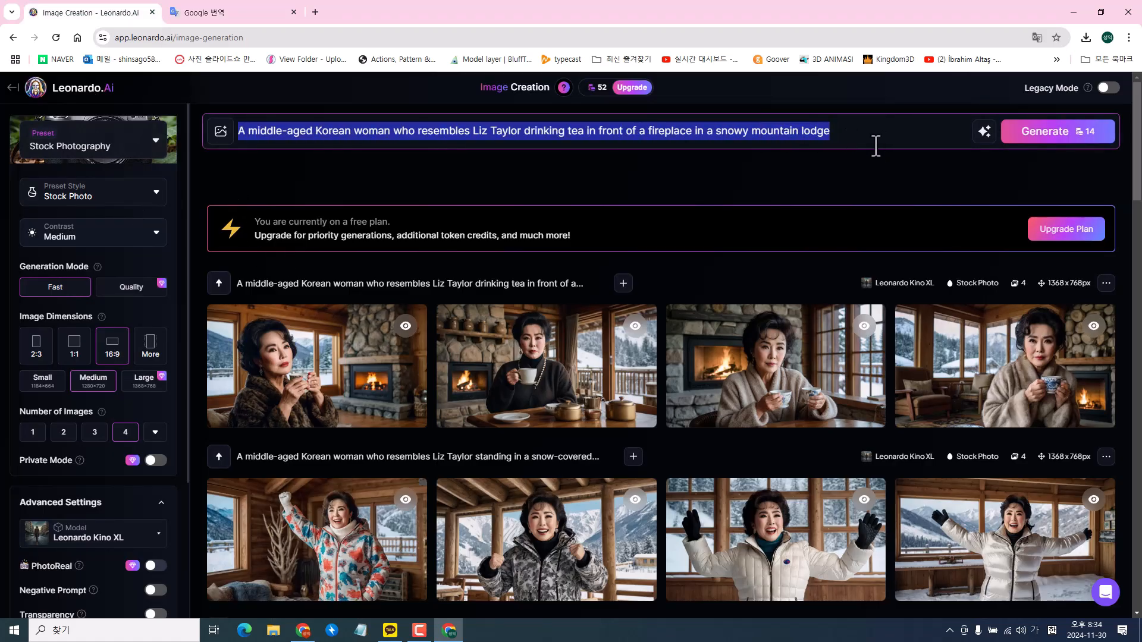
{"action": "key", "text": "ctrl+v"}
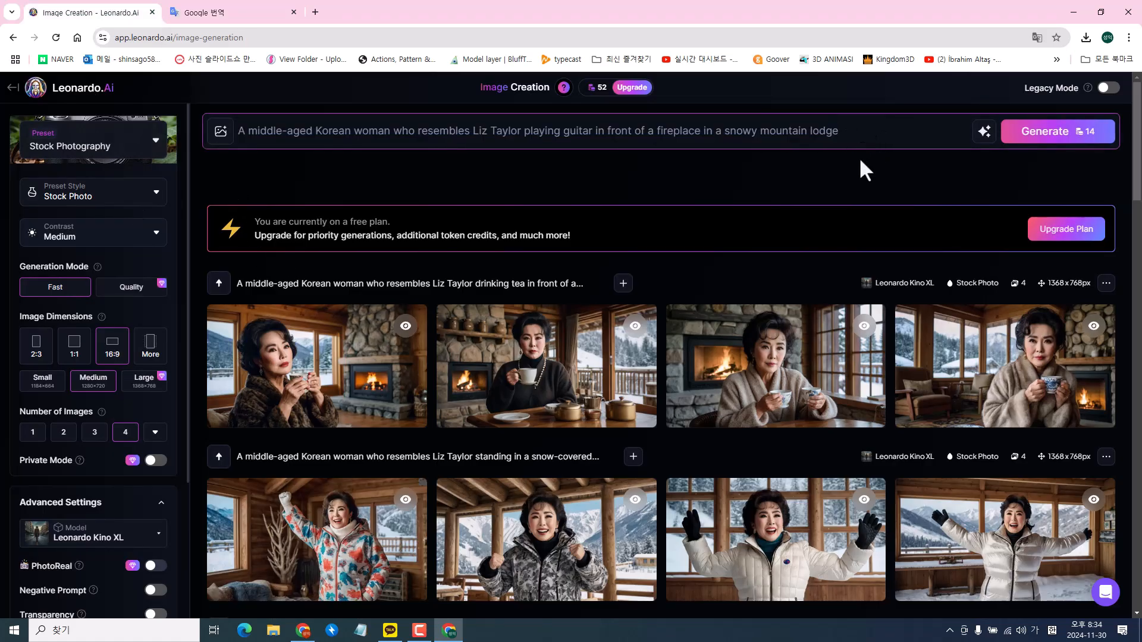
{"action": "scroll", "coordinate": [148, 515], "scroll_direction": "down", "scroll_amount": 3}
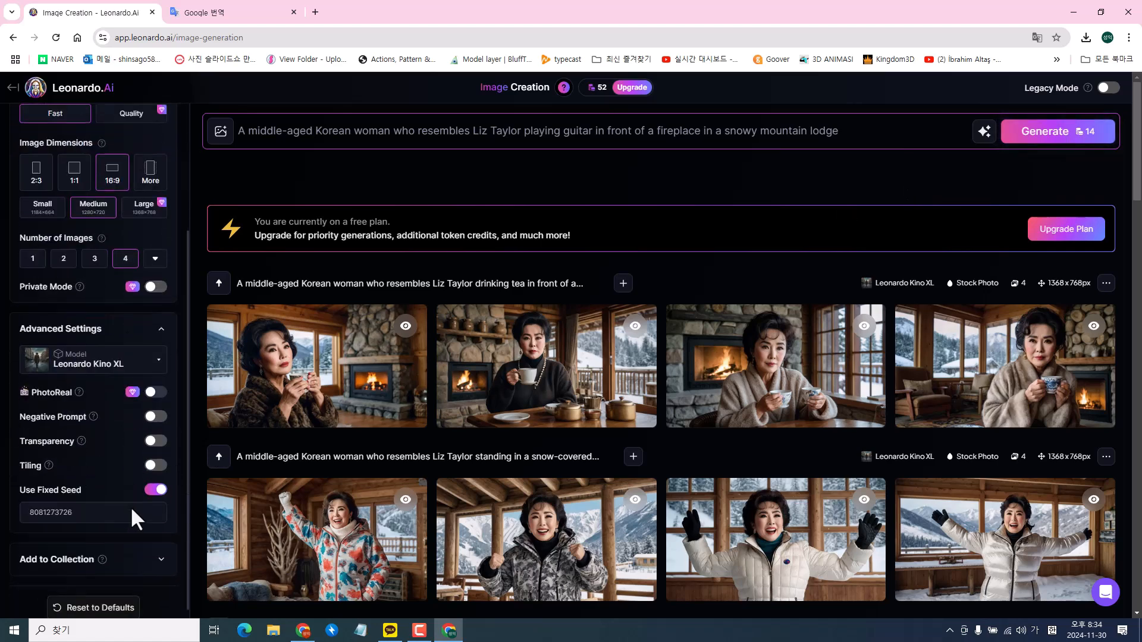
{"action": "left_click", "coordinate": [1042, 145]}
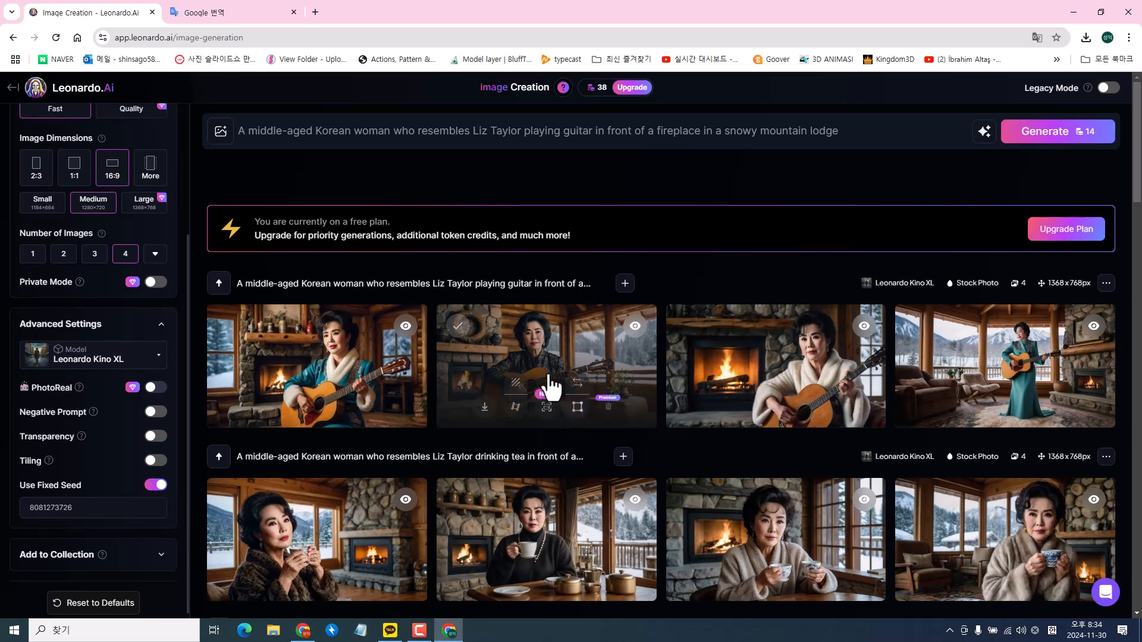
Download the second and third images of the guitar-playing set
{"action": "left_click", "coordinate": [485, 410]}
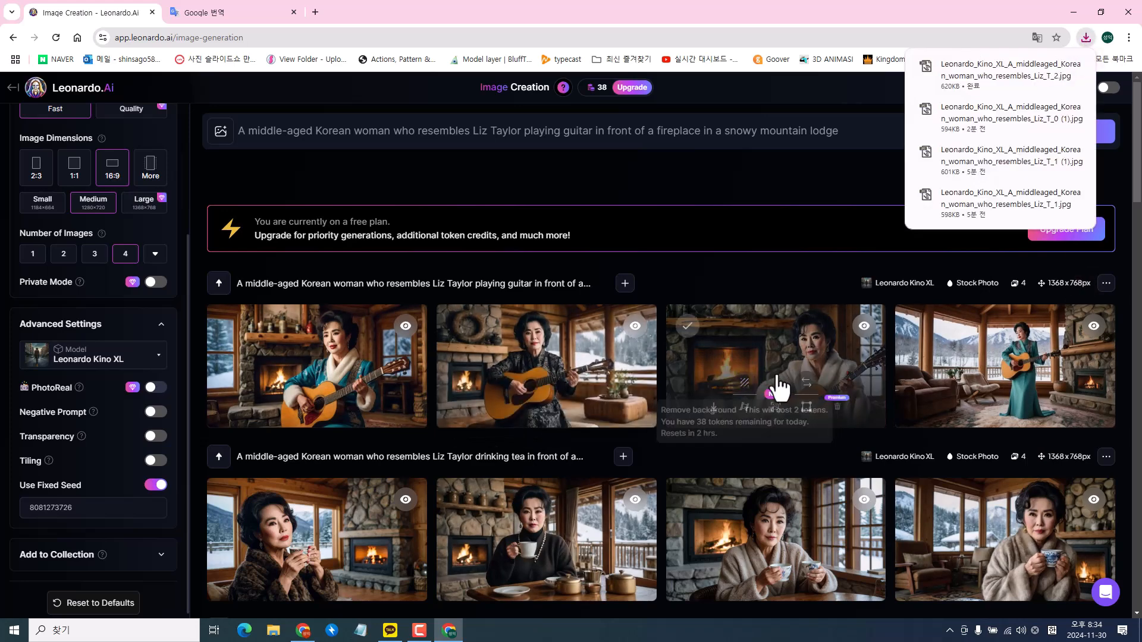
{"action": "left_click", "coordinate": [713, 409]}
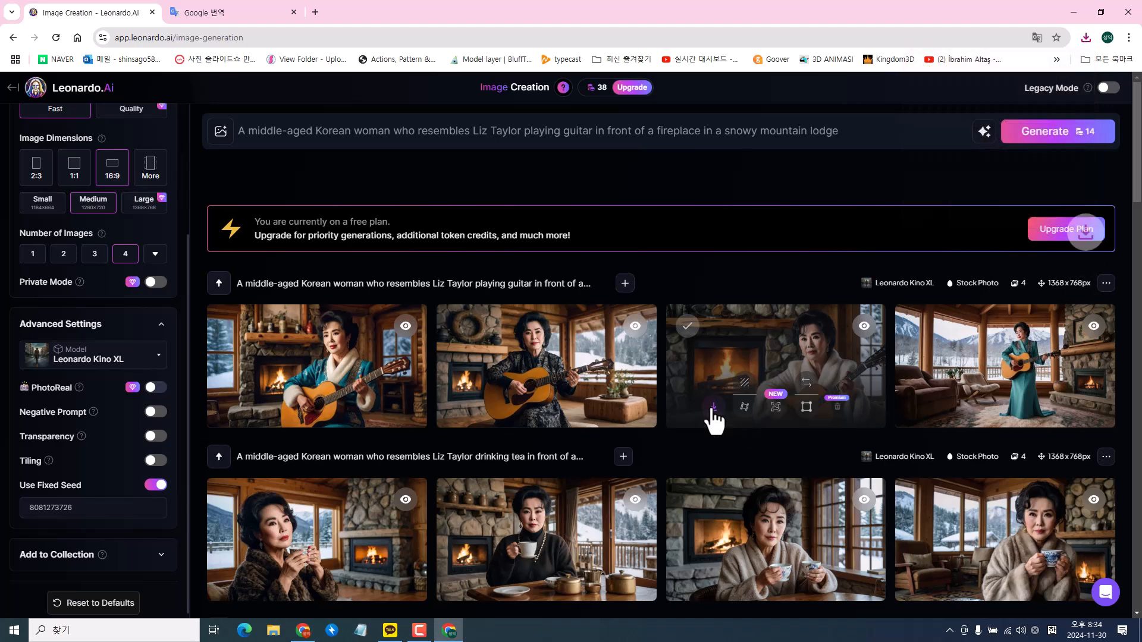
{"action": "mouse_move", "coordinate": [311, 381]}
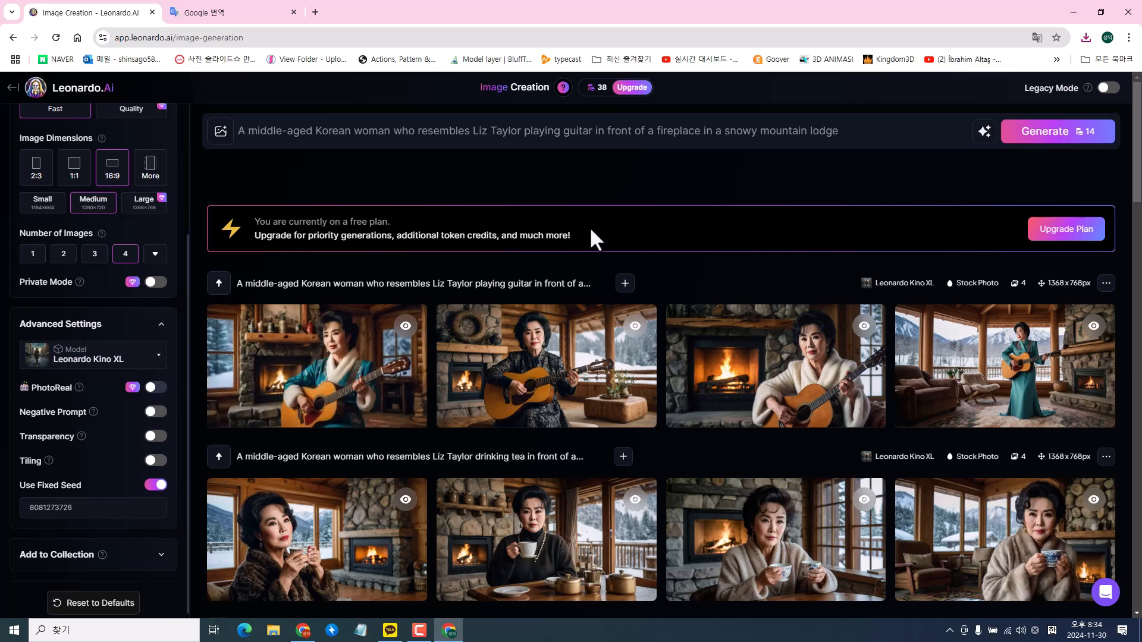
{"action": "mouse_move", "coordinate": [603, 91]}
Switch to Kling AI and check the progress of the two tea-drinking videos
{"action": "left_click", "coordinate": [306, 628]}
{"action": "left_click", "coordinate": [305, 631]}
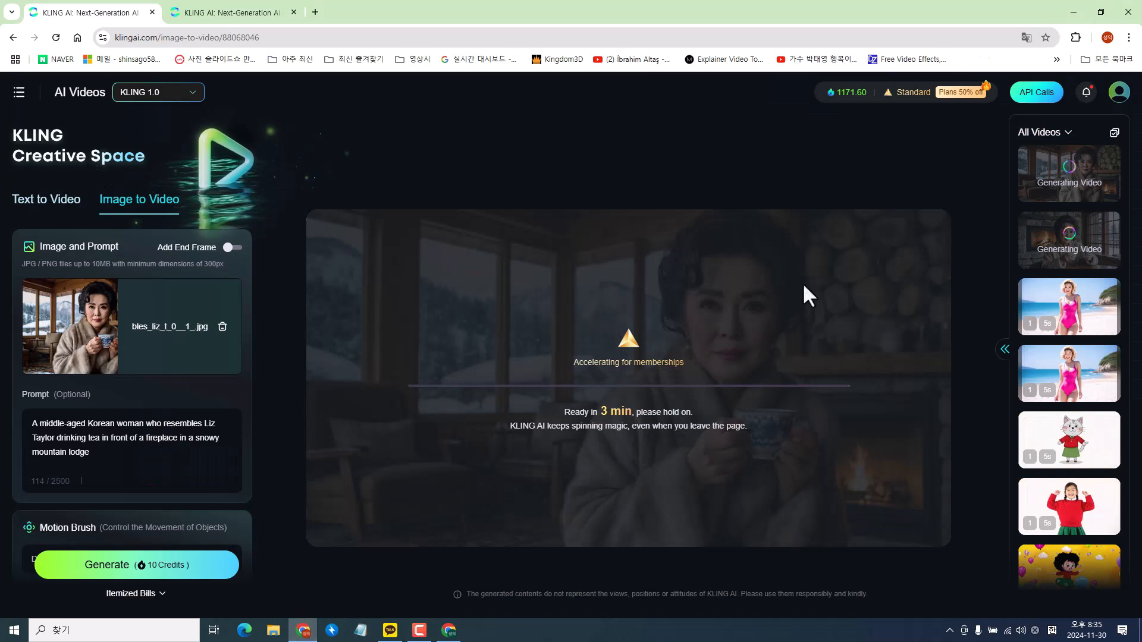
{"action": "left_click", "coordinate": [1027, 250]}
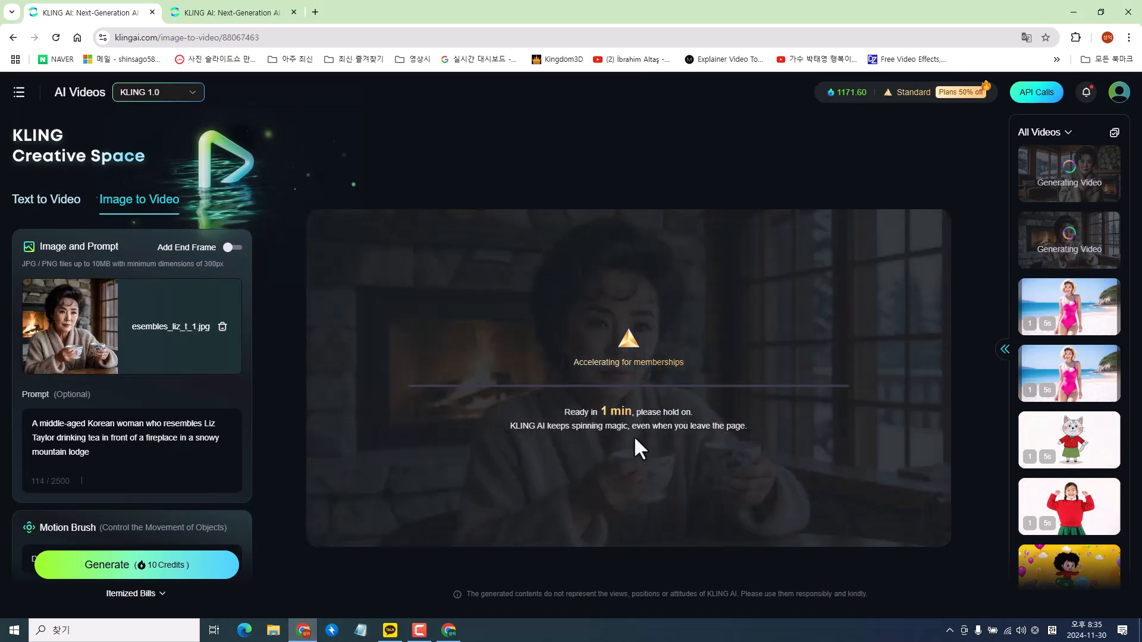
{"action": "left_click", "coordinate": [1049, 166]}
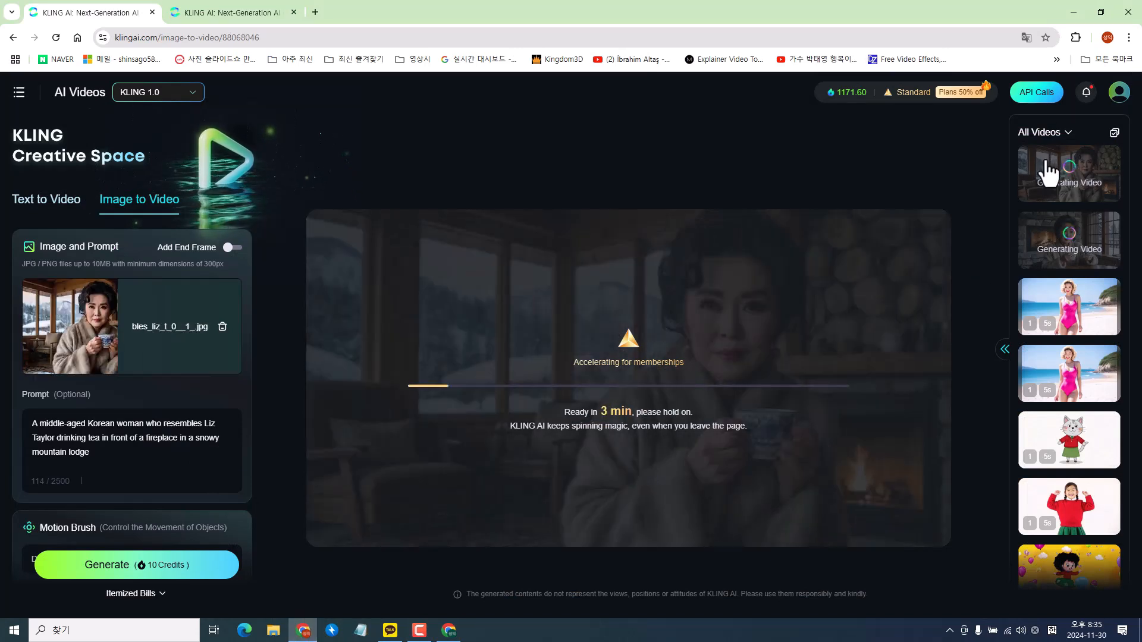
Replace the source image with the downloaded guitar image Leonardo_Kino_XL_A_middleaged_Korean_woman_who_resembles_Liz_T_2.jpg
{"action": "left_click", "coordinate": [223, 328]}
{"action": "left_click", "coordinate": [129, 328]}
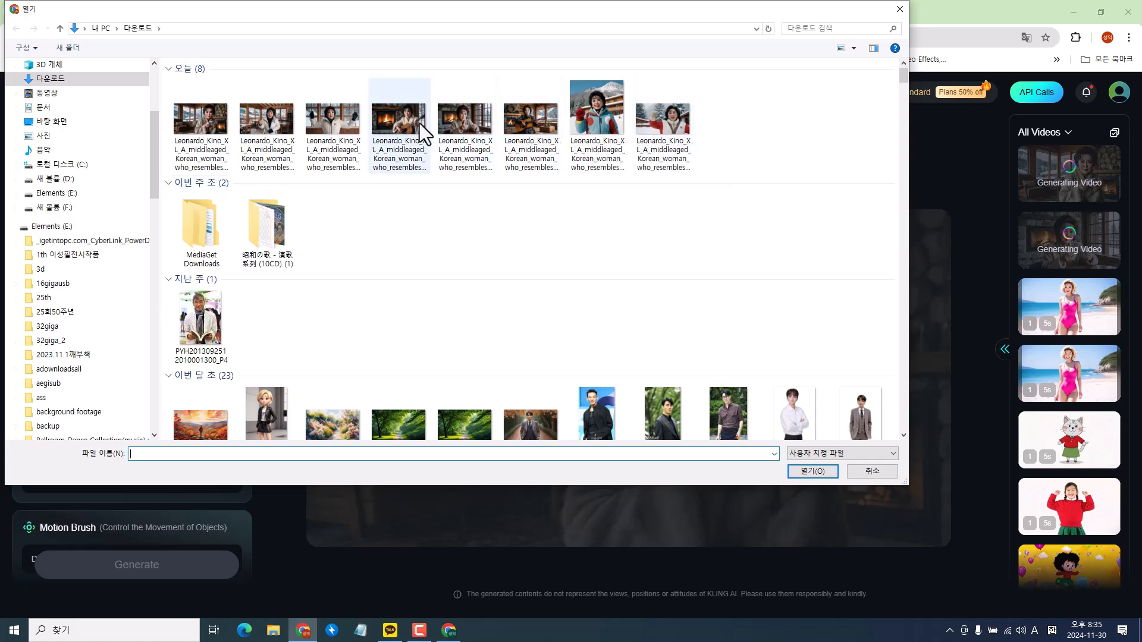
{"action": "left_click", "coordinate": [530, 119]}
{"action": "left_click", "coordinate": [812, 471]}
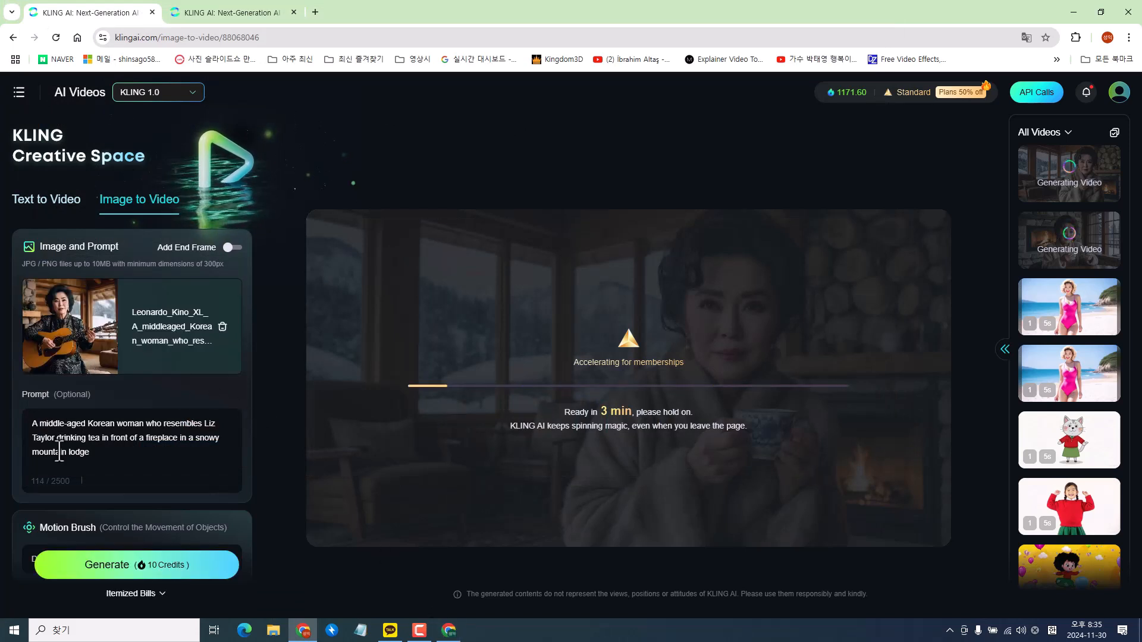
Copy the guitar-playing translation from Google Translate, replace the Kling AI video prompt with it and generate the video
{"action": "left_click", "coordinate": [449, 629]}
{"action": "left_click", "coordinate": [222, 14]}
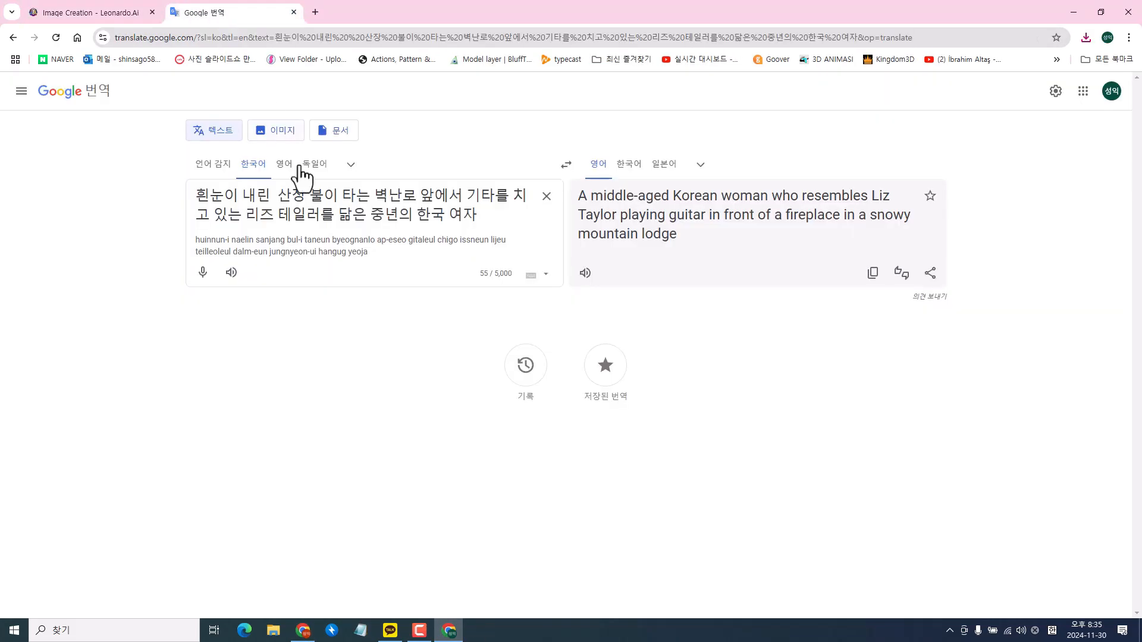
{"action": "left_click", "coordinate": [874, 275]}
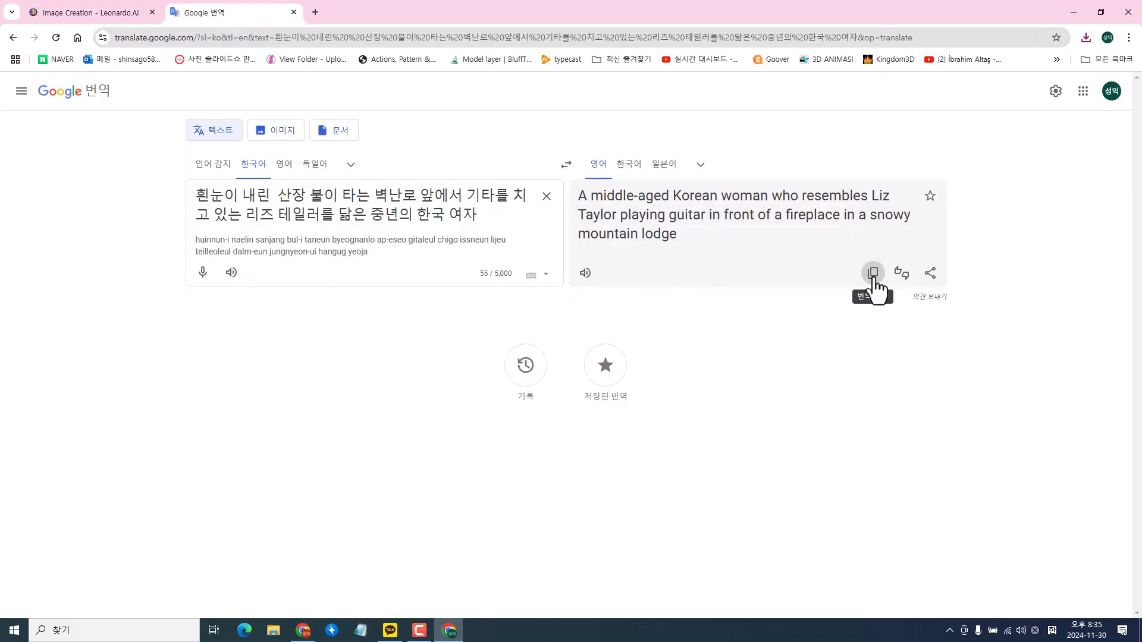
{"action": "left_click", "coordinate": [304, 630]}
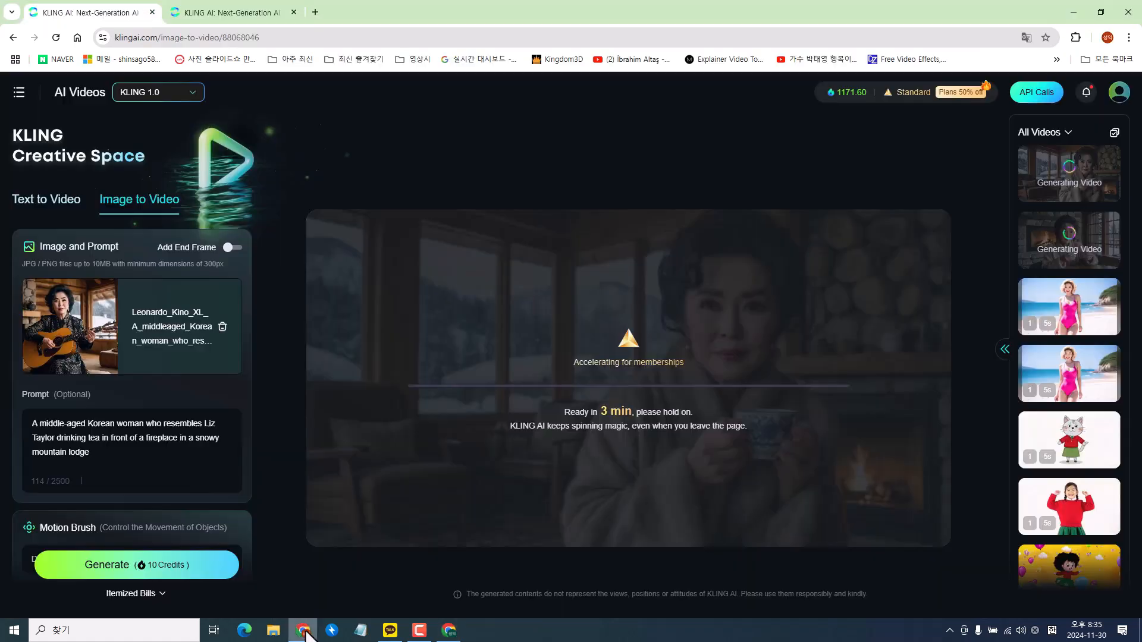
{"action": "left_click", "coordinate": [33, 425]}
{"action": "key", "text": "ctrl+a"}
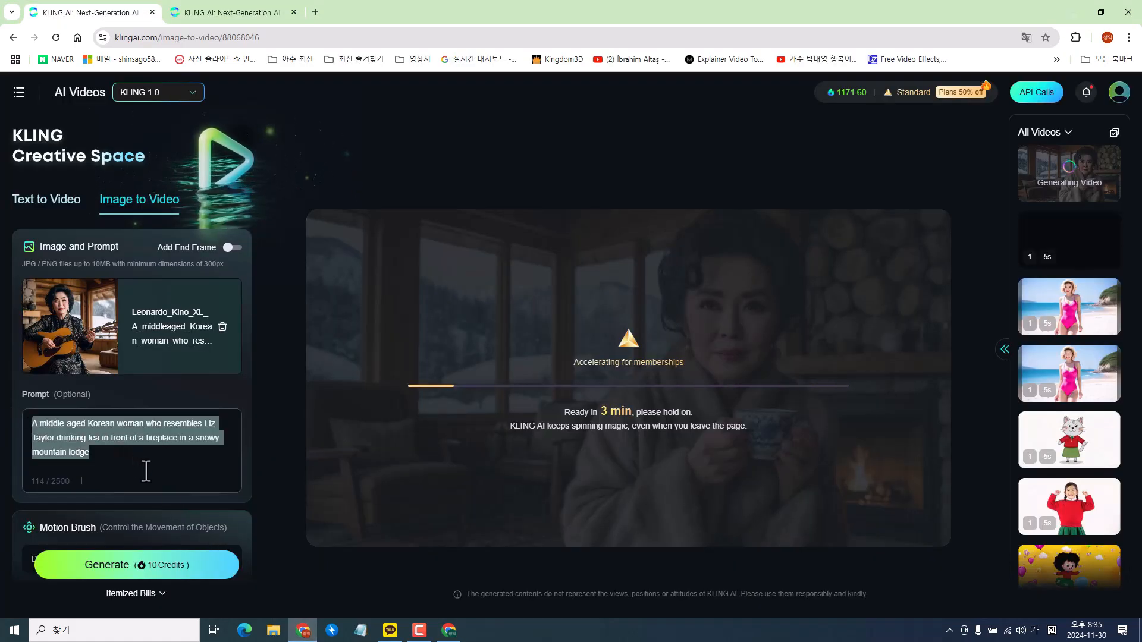
{"action": "key", "text": "ctrl+v"}
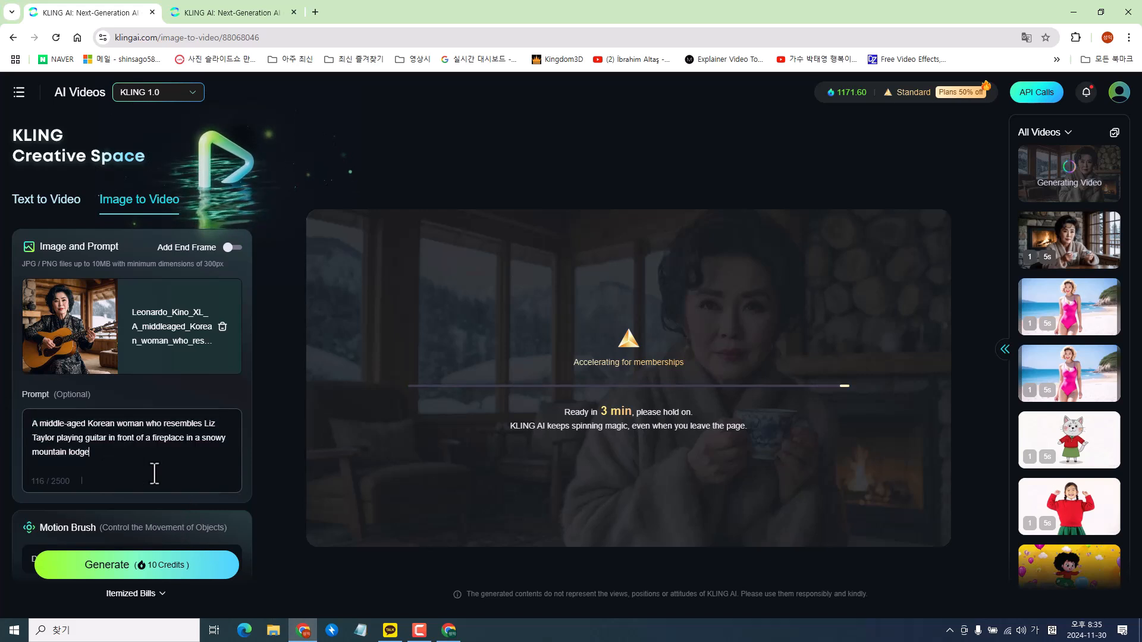
{"action": "left_click", "coordinate": [141, 579]}
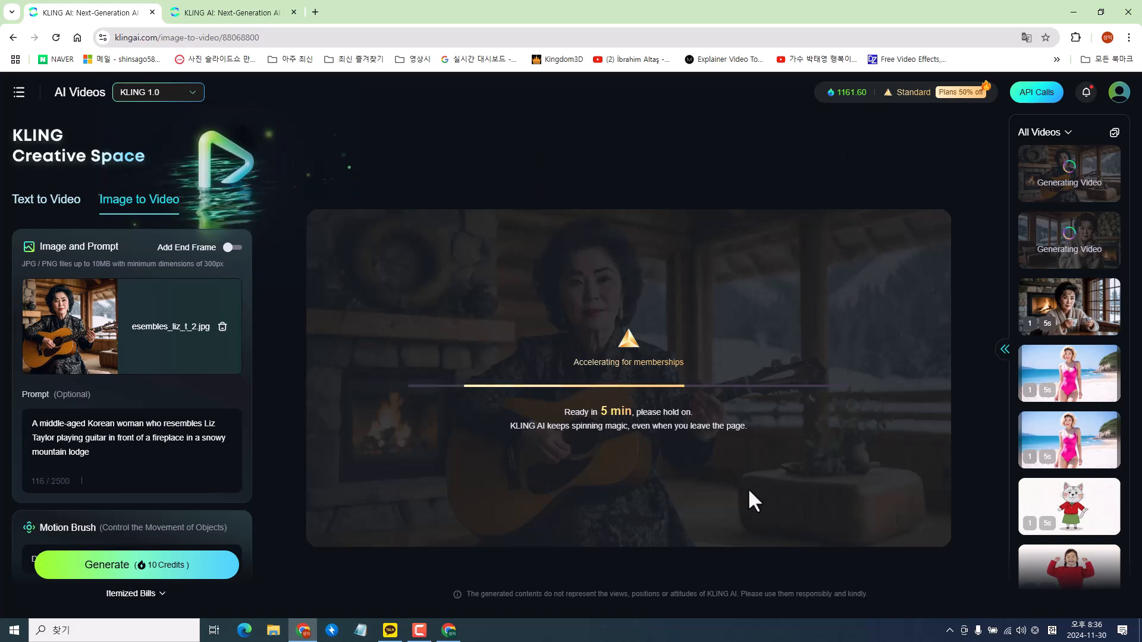
Play the finished first tea-drinking video and check the progress of the remaining videos
{"action": "left_click", "coordinate": [1052, 313]}
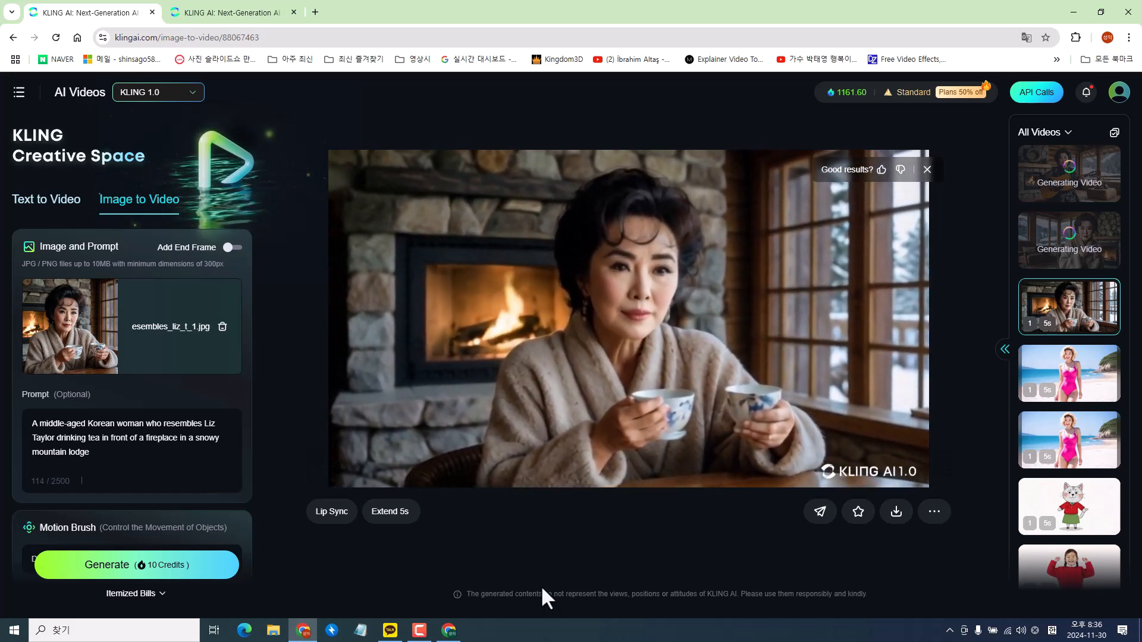
{"action": "left_click", "coordinate": [1041, 226]}
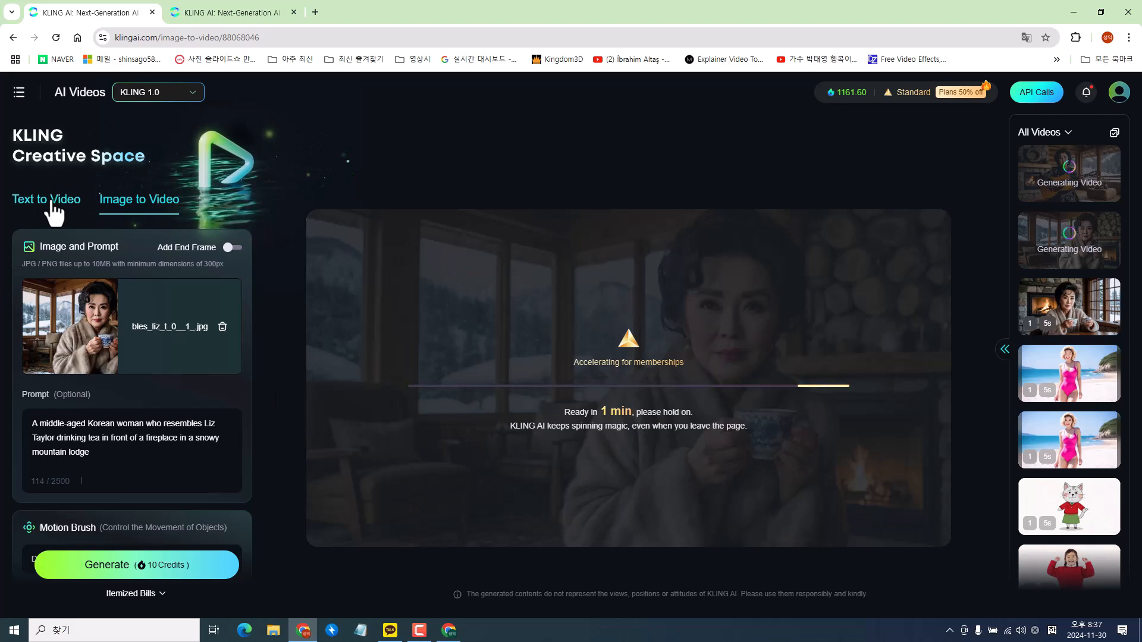
{"action": "left_click", "coordinate": [451, 633]}
{"action": "left_click", "coordinate": [105, 16]}
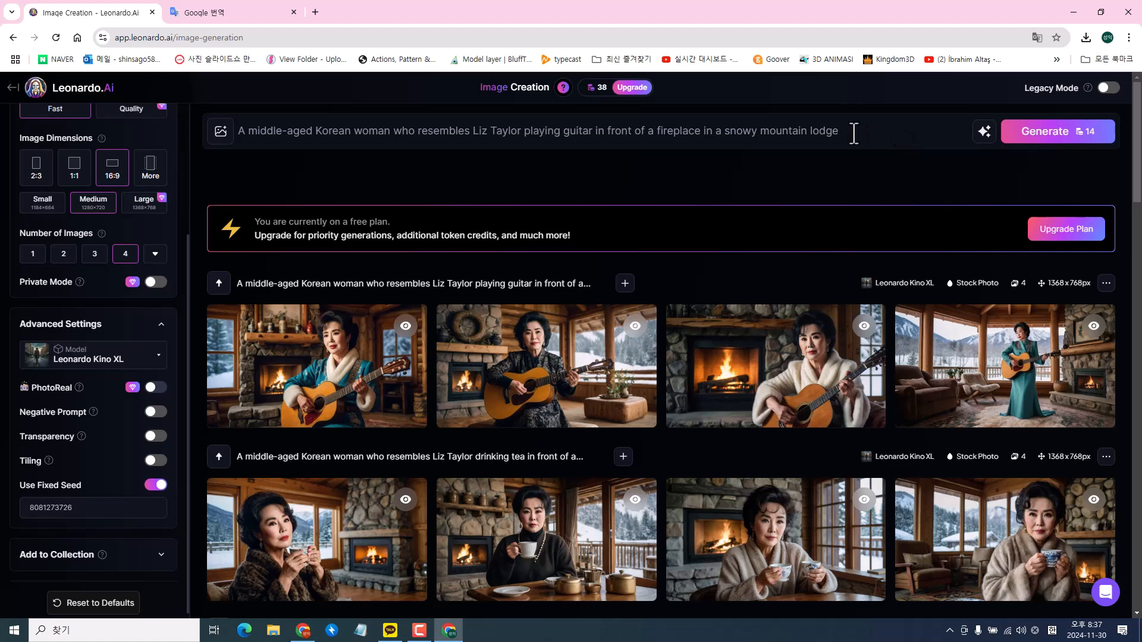
{"action": "left_click", "coordinate": [304, 632]}
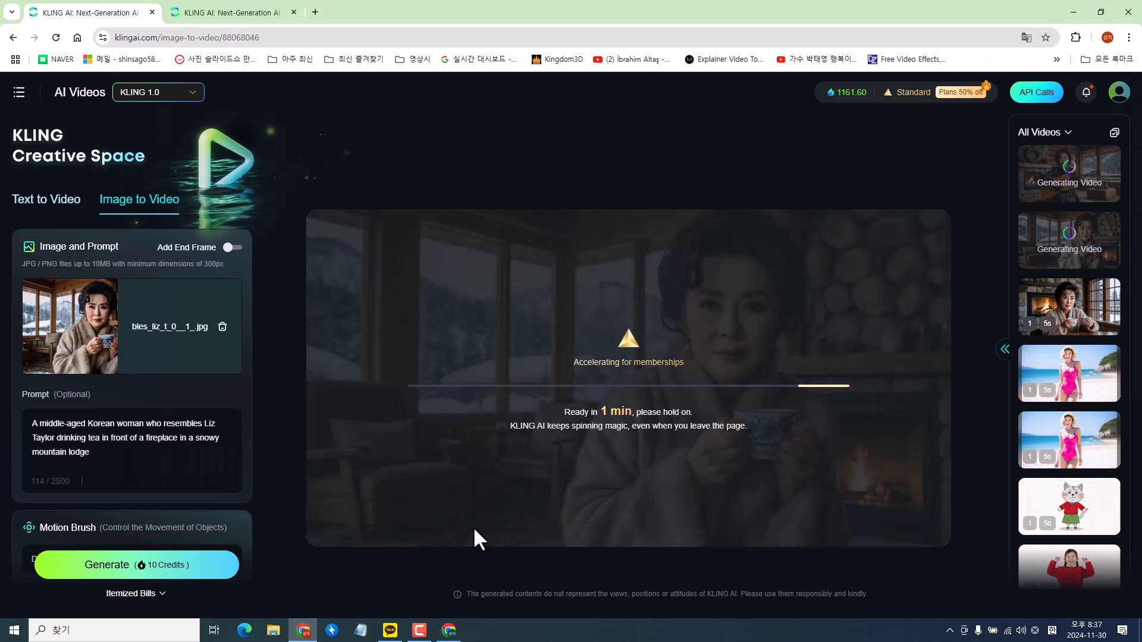
{"action": "left_click", "coordinate": [1047, 174]}
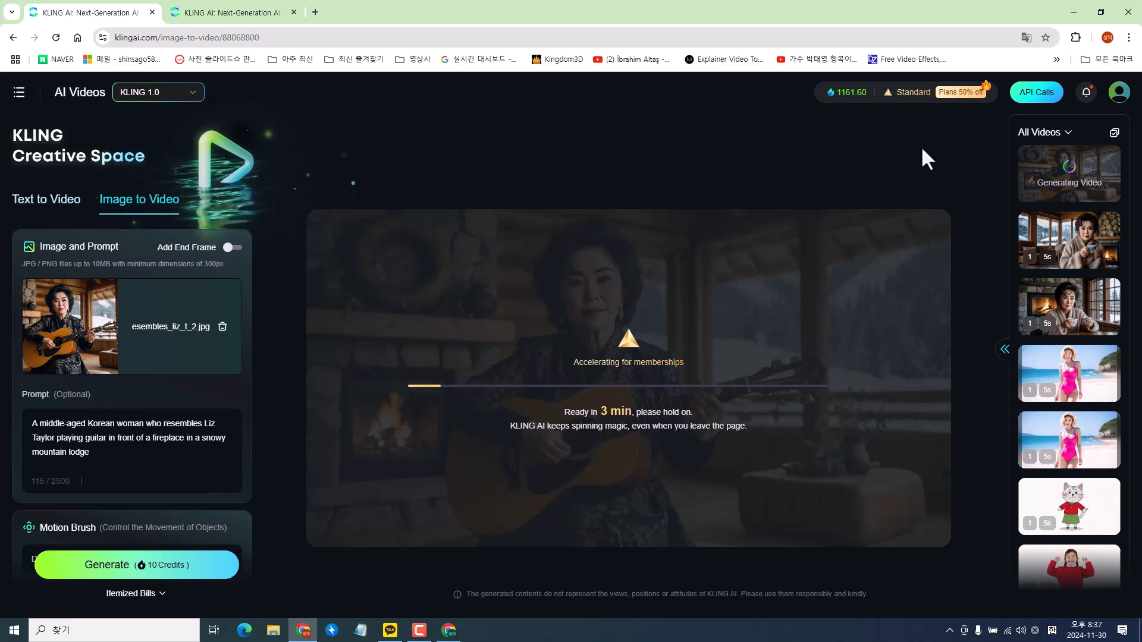
Review the Standard, Pro and Premier monthly membership plans, and close both membership pages
{"action": "left_click", "coordinate": [910, 92]}
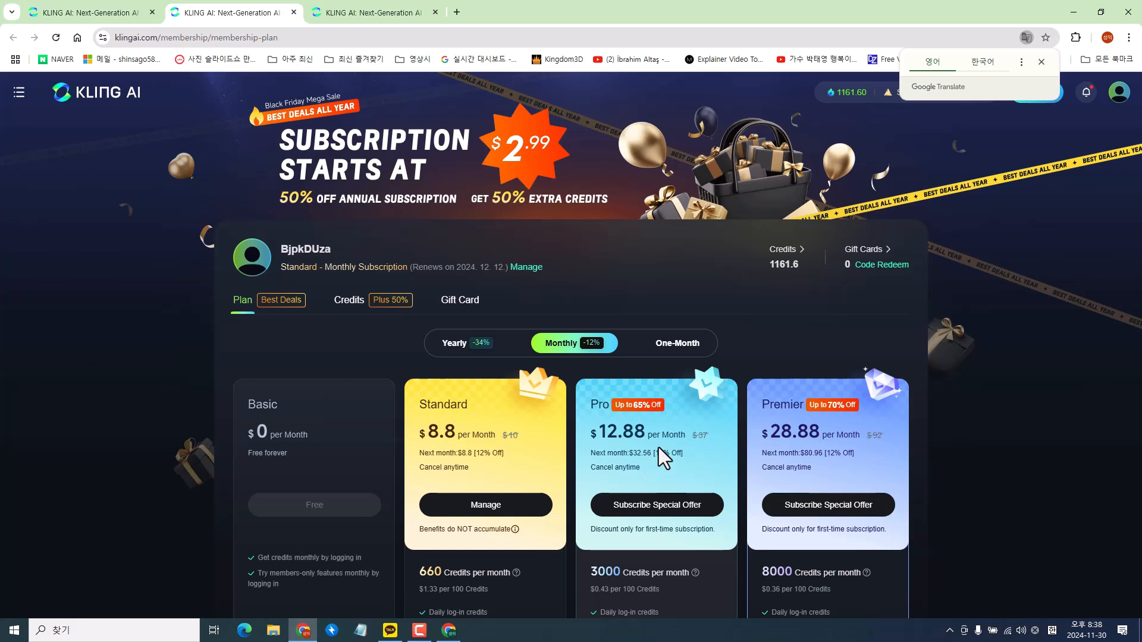
{"action": "scroll", "coordinate": [658, 447], "scroll_direction": "down", "scroll_amount": 3}
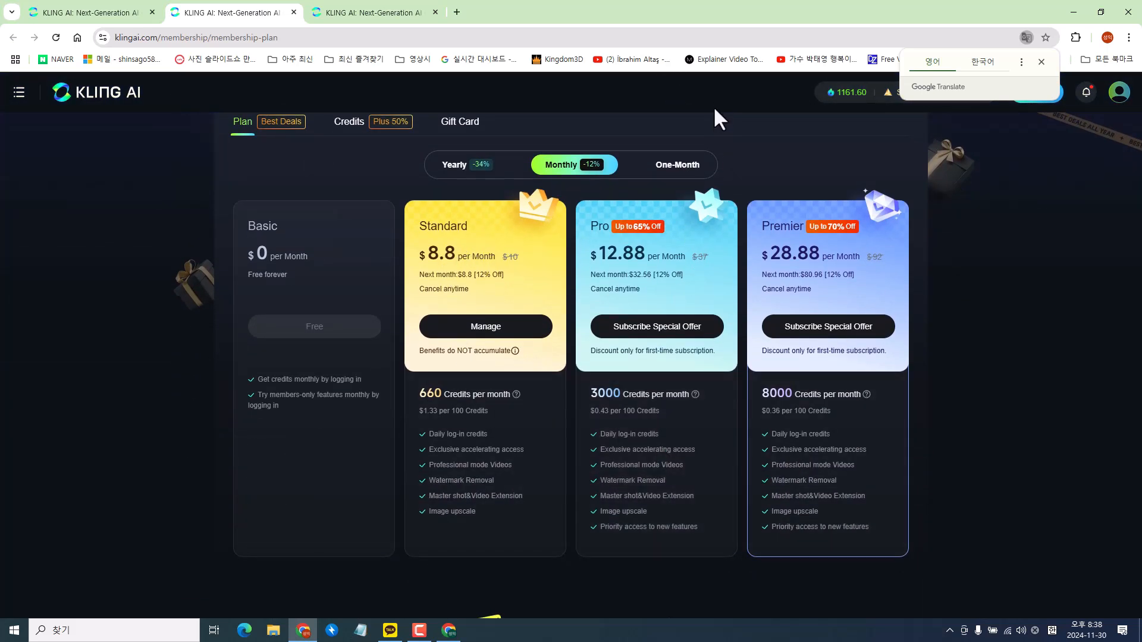
{"action": "left_click", "coordinate": [86, 18]}
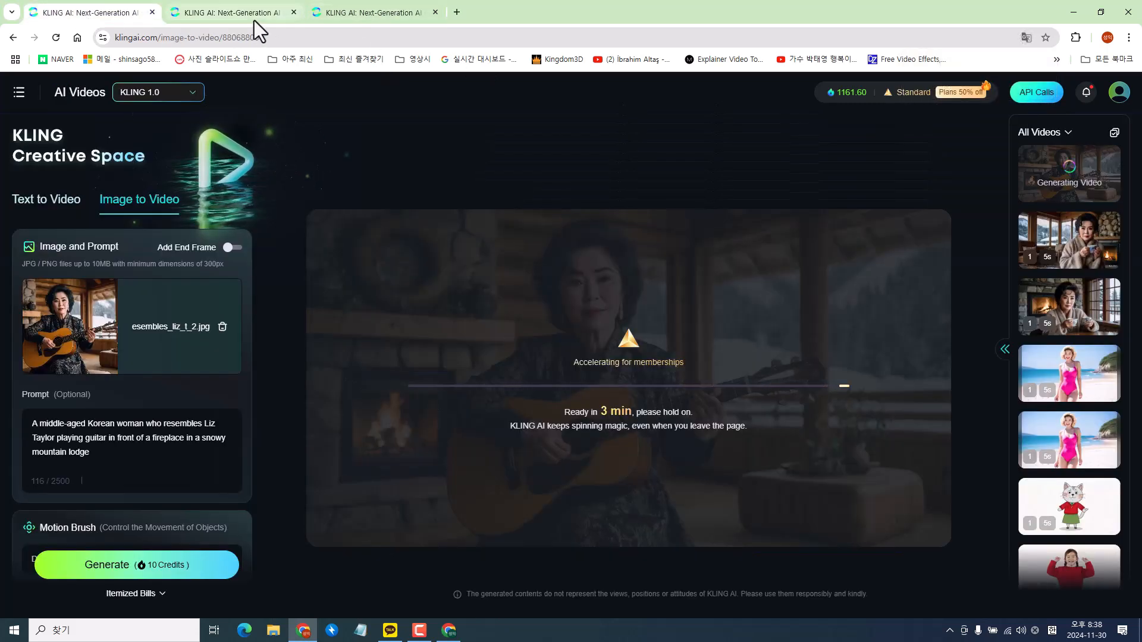
{"action": "left_click", "coordinate": [345, 8]}
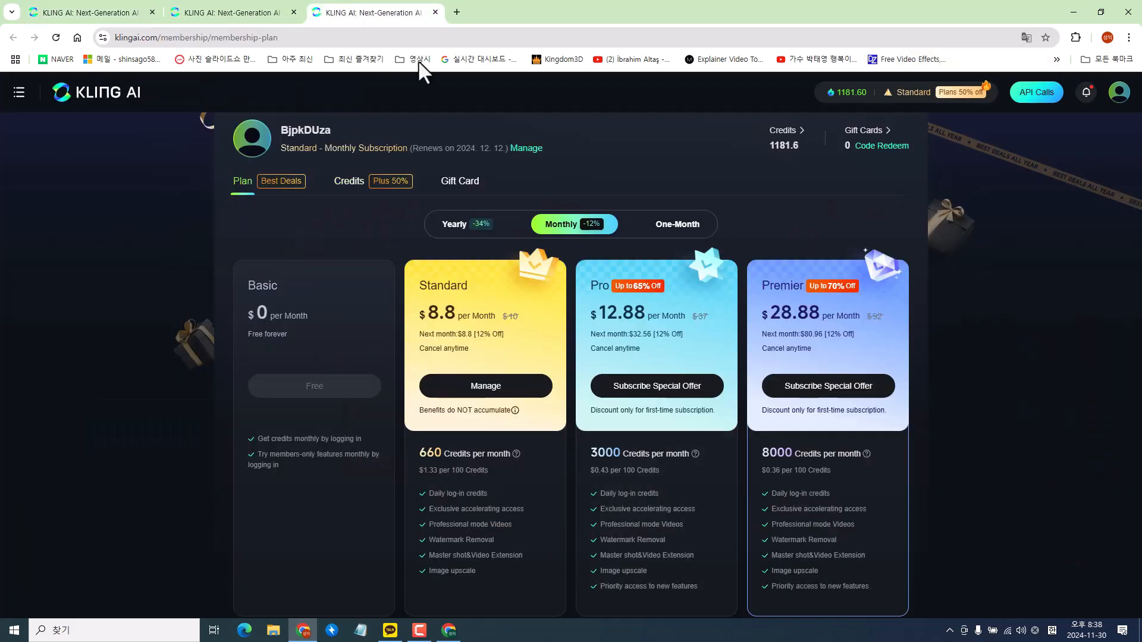
{"action": "left_click", "coordinate": [434, 12]}
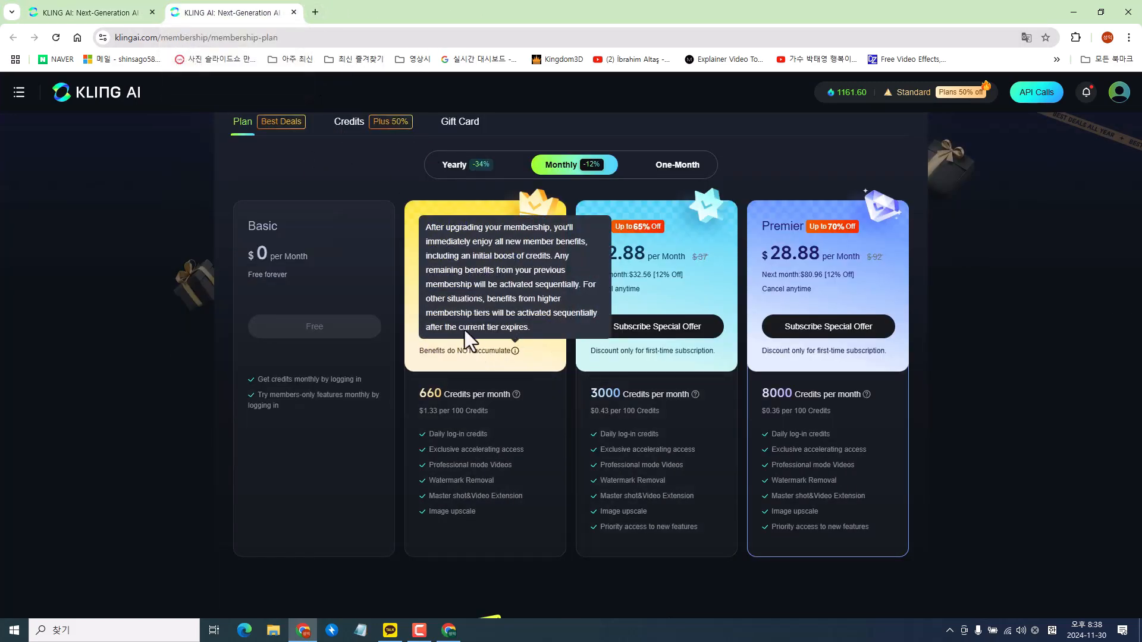
{"action": "left_click", "coordinate": [293, 12]}
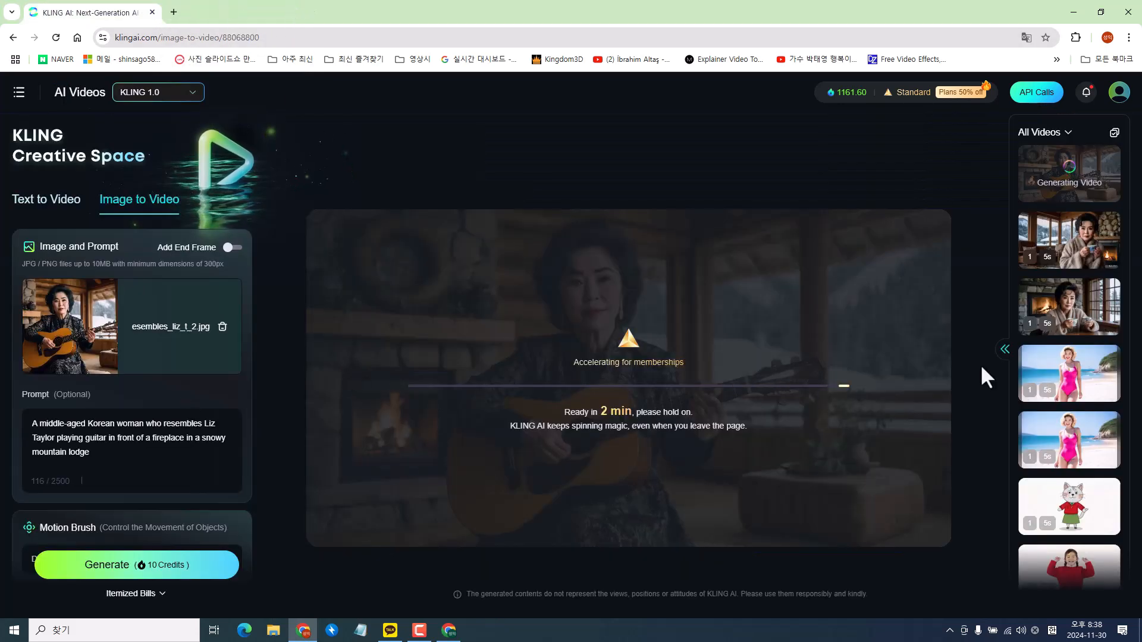
Play the second tea-drinking video and view its Extend 5s options while checking the guitar video's progress
{"action": "left_click", "coordinate": [1077, 253]}
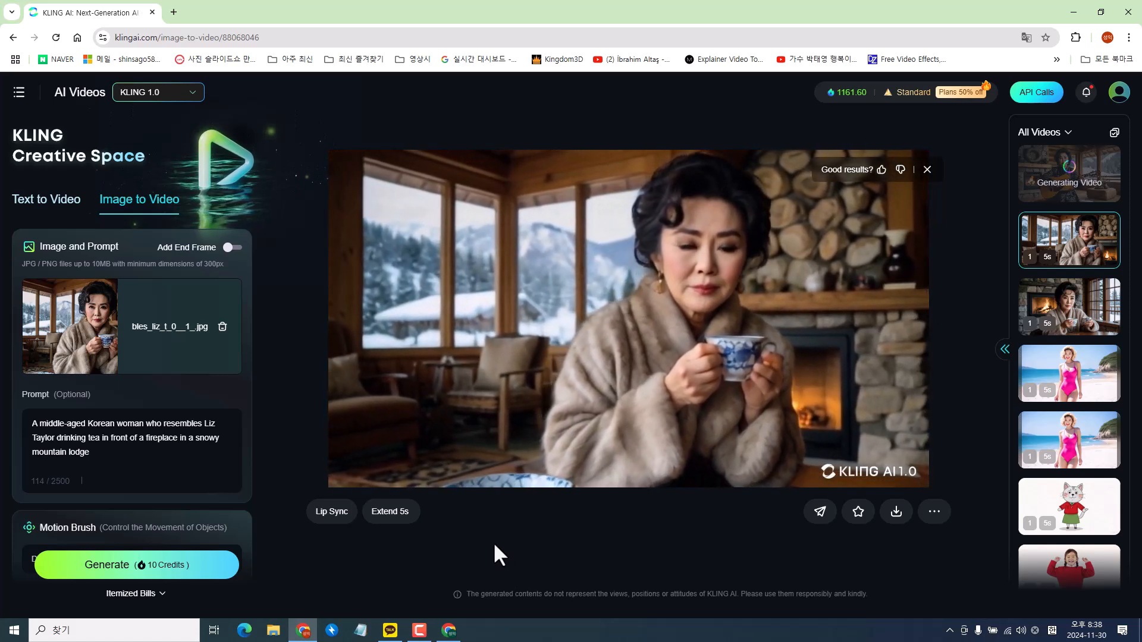
{"action": "mouse_move", "coordinate": [388, 520]}
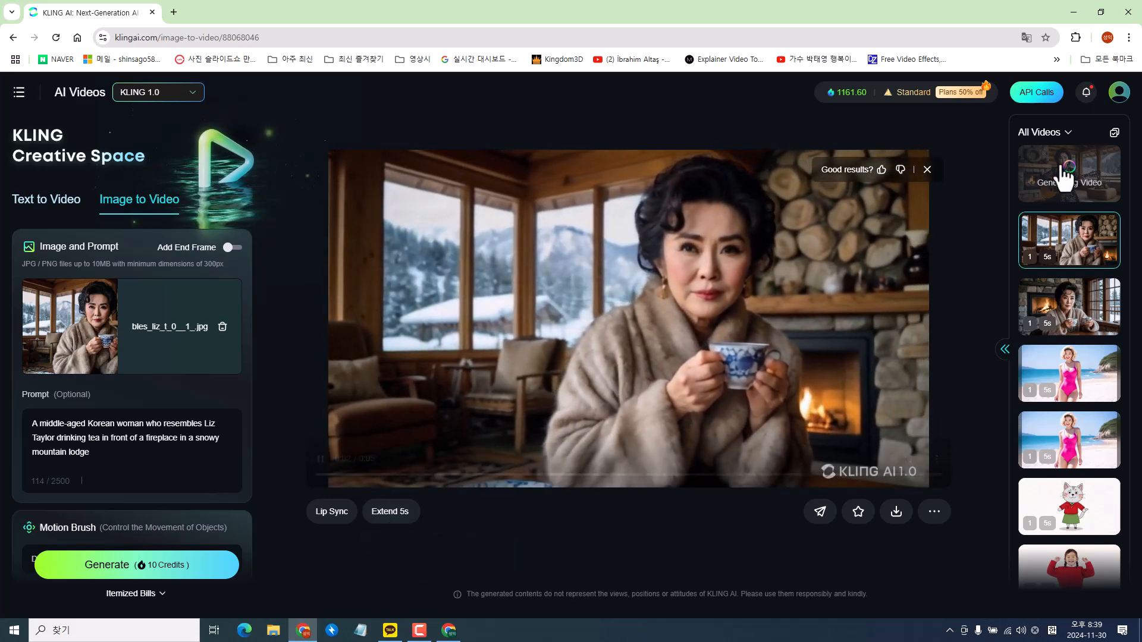
{"action": "left_click", "coordinate": [1051, 177]}
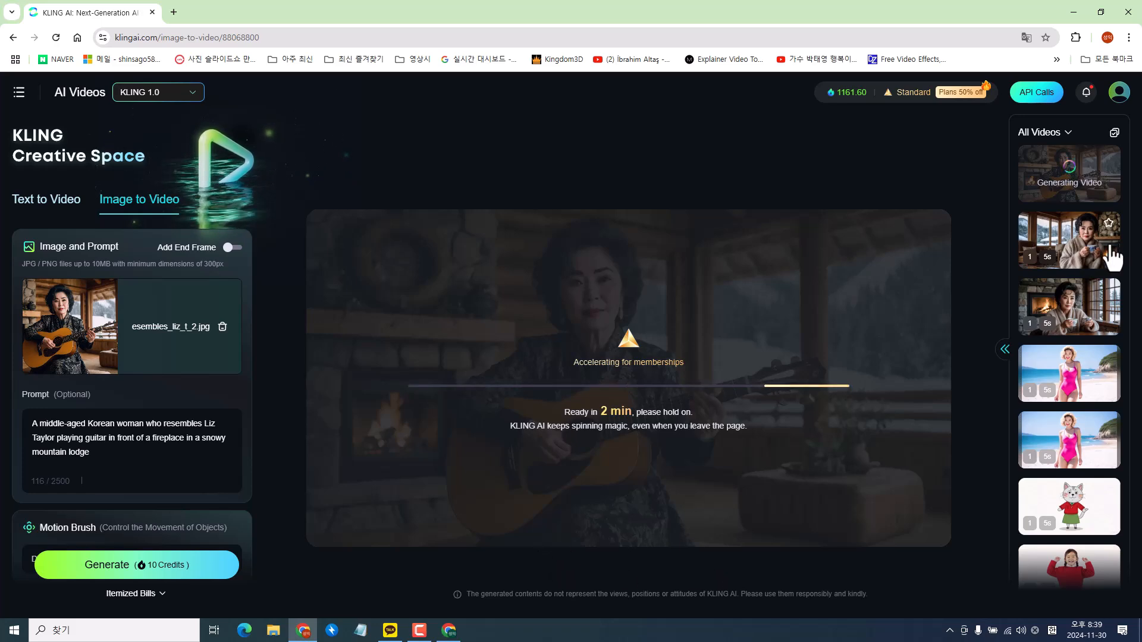
{"action": "left_click", "coordinate": [1069, 249]}
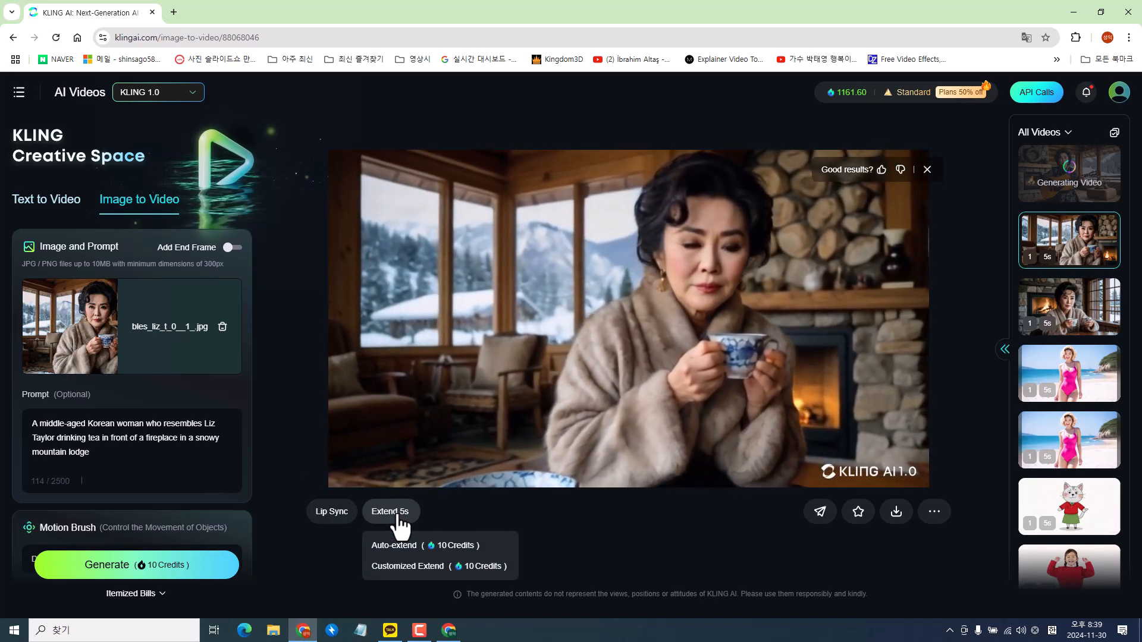
{"action": "left_click", "coordinate": [1052, 182]}
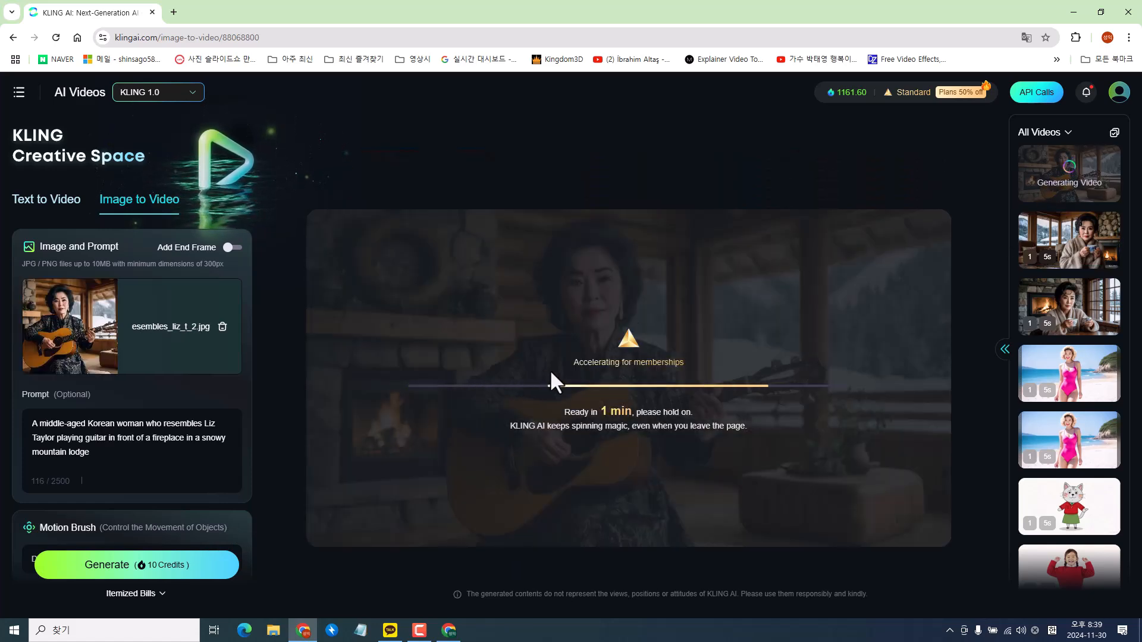